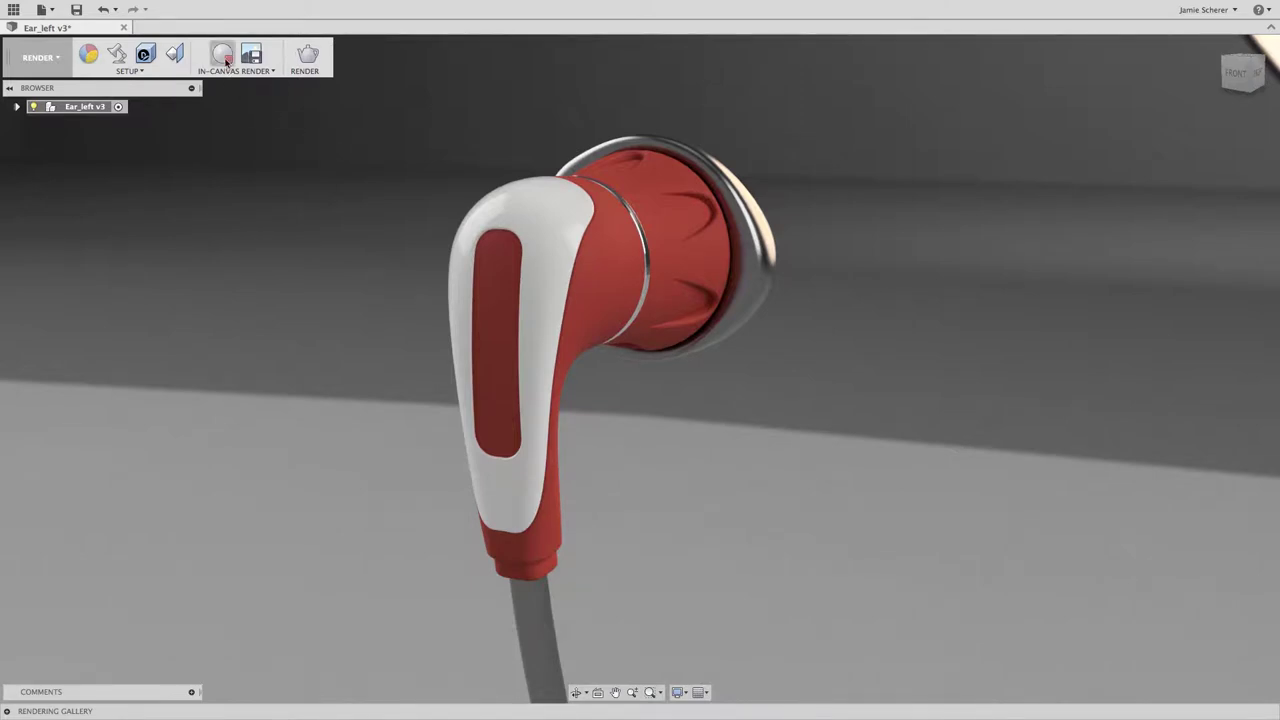
# - In the Model workspace, show MeshBody1 and hide EarBudDesign v2:1 and Body16
pyautogui.keyDown('shift'); pyautogui.moveTo(293, 333); pyautogui.dragTo(811, 346, button='middle'); pyautogui.keyUp('shift')
pyautogui.moveTo(573, 383)
pyautogui.keyDown('shift'); pyautogui.mouseDown(button='middle')
pyautogui.moveTo(643, 371)
pyautogui.moveTo(715, 318)
pyautogui.mouseUp(button='middle'); pyautogui.keyUp('shift')
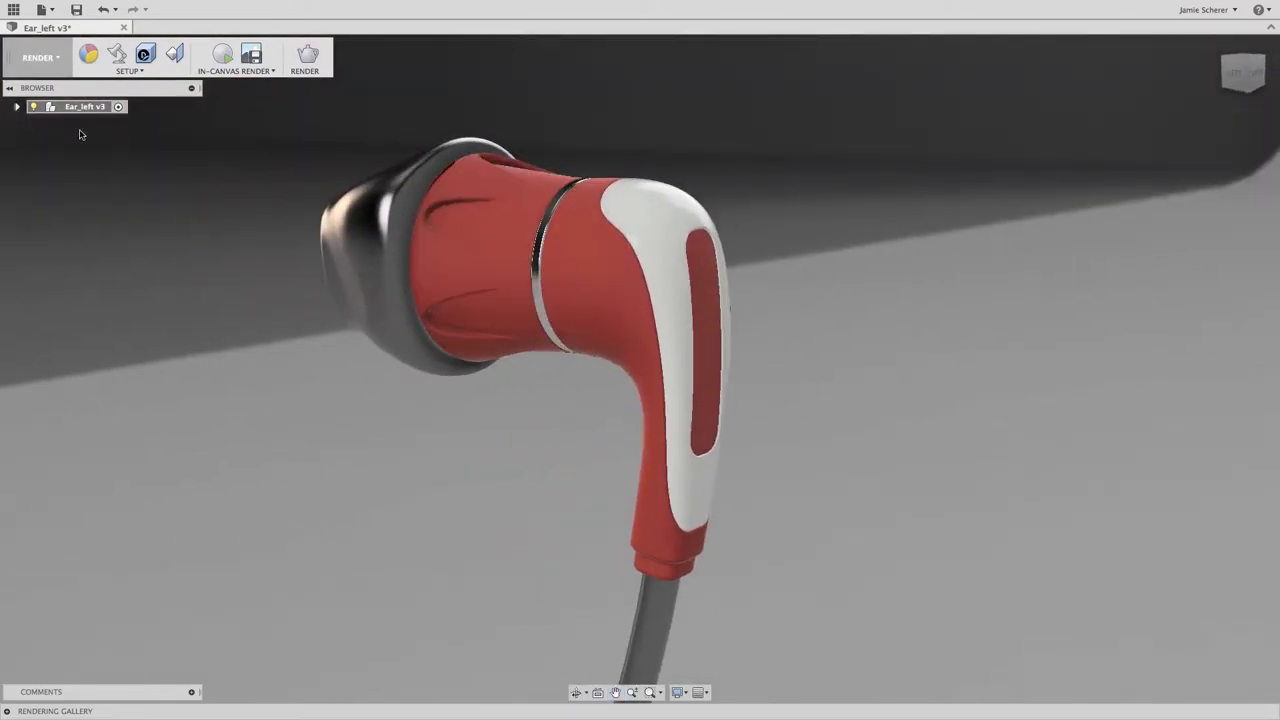
pyautogui.click(40, 57)
pyautogui.click(35, 114)
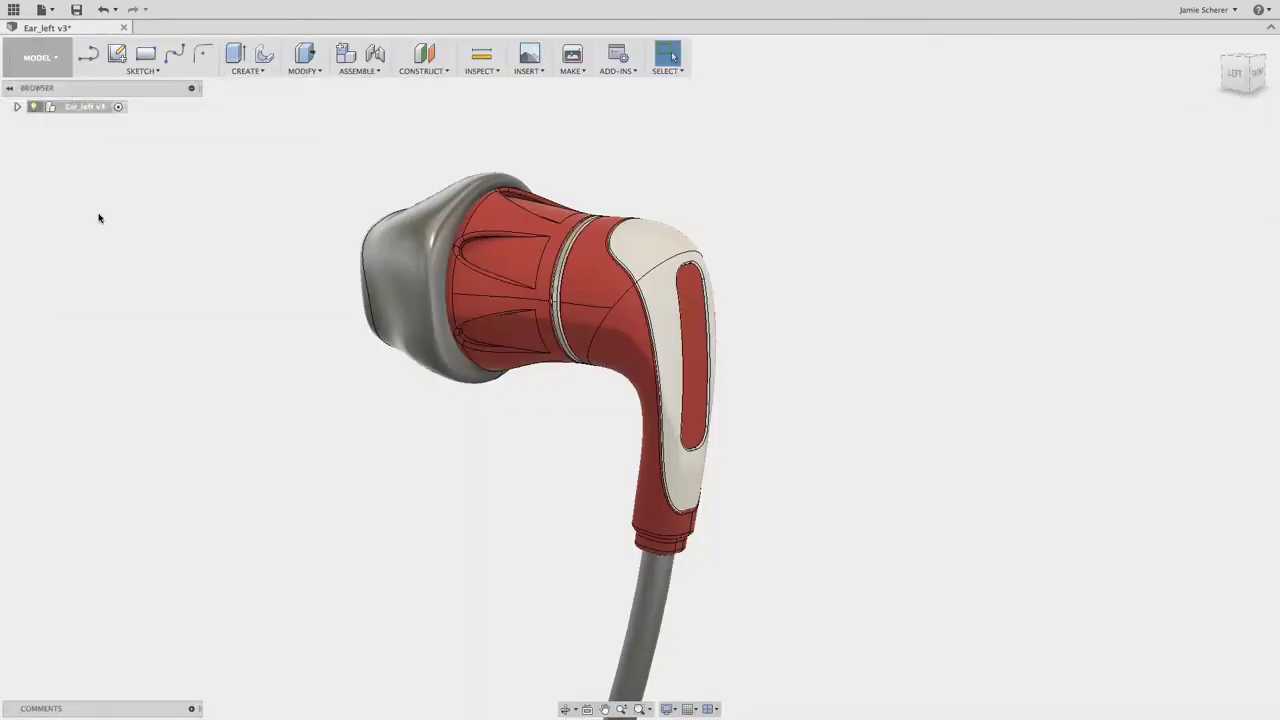
pyautogui.click(17, 106)
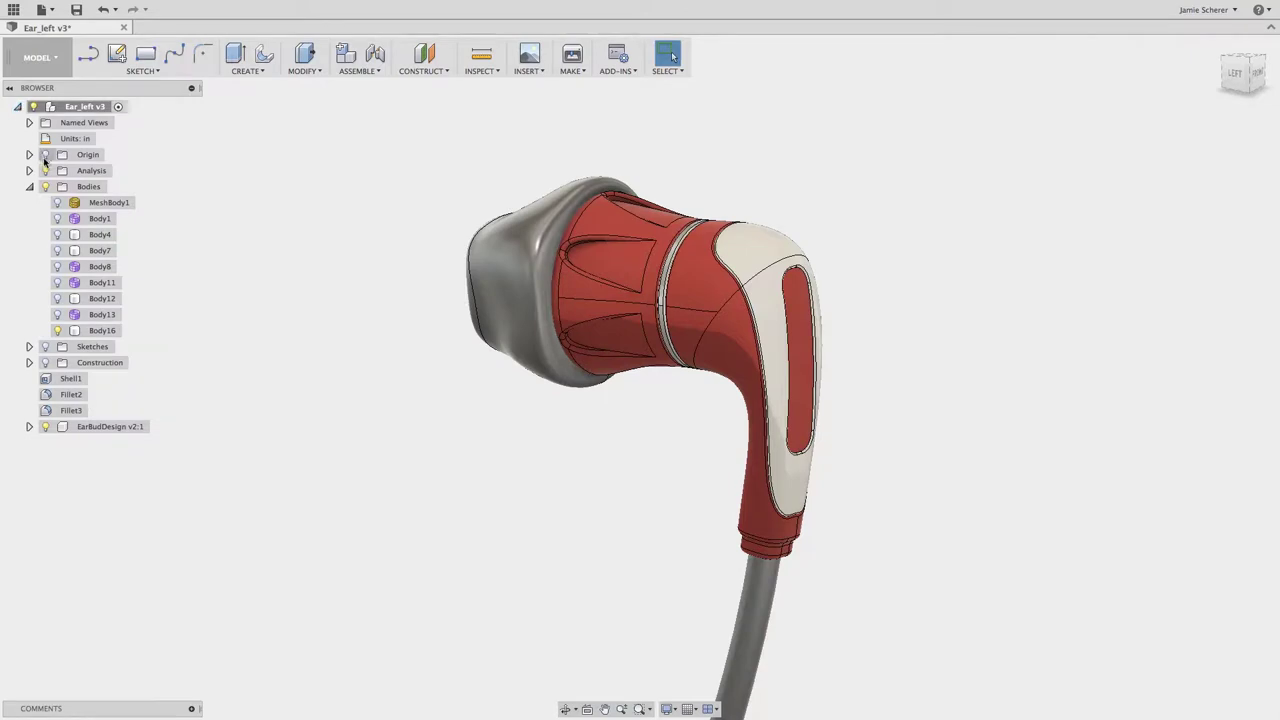
pyautogui.click(57, 202)
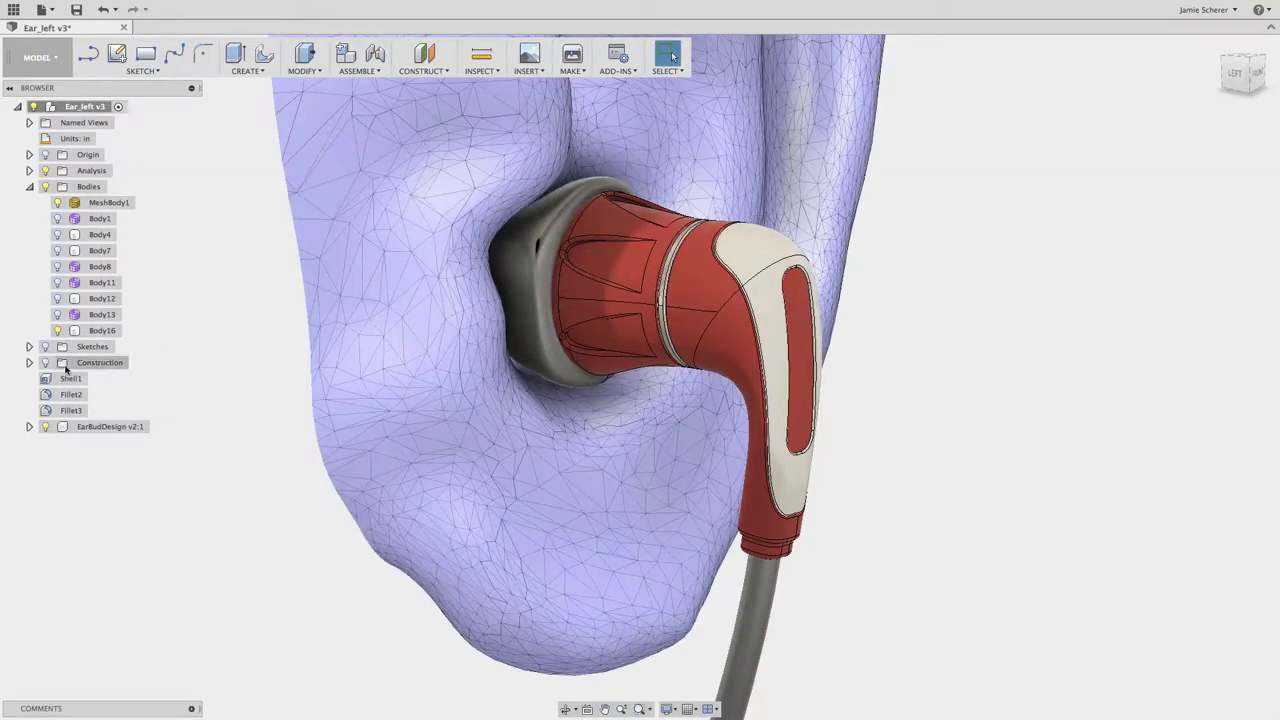
pyautogui.click(44, 426)
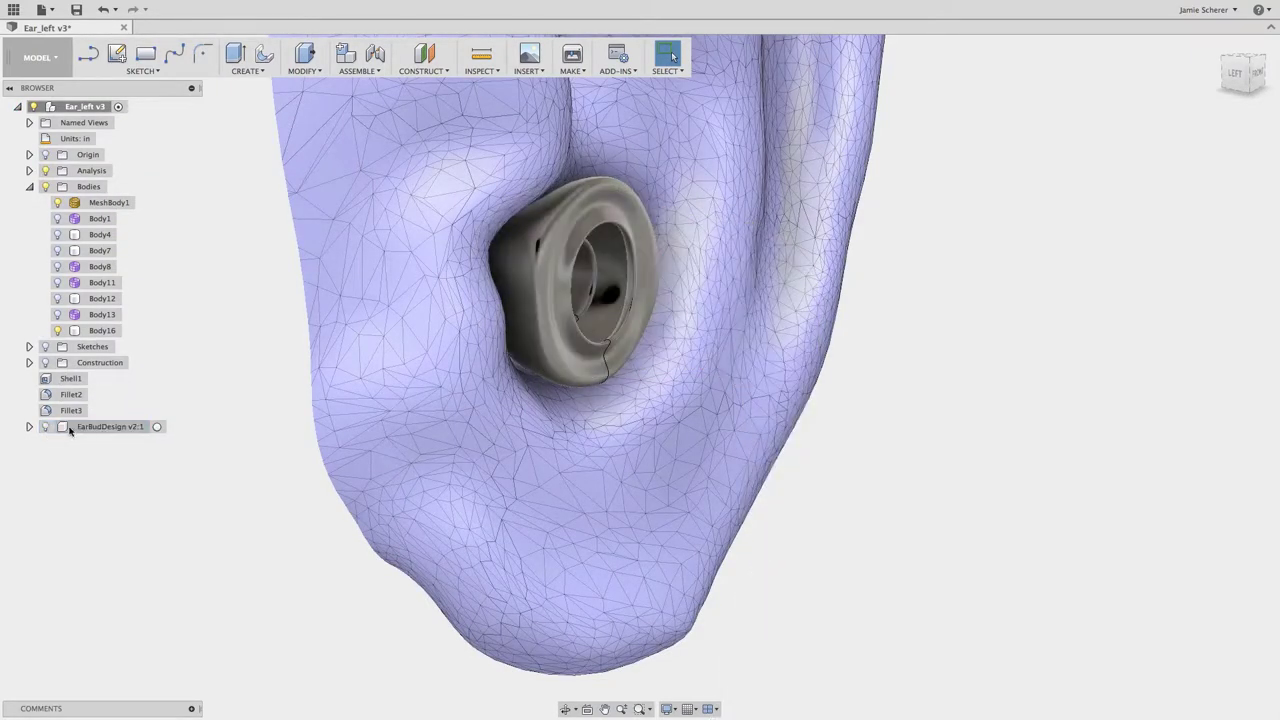
pyautogui.click(57, 330)
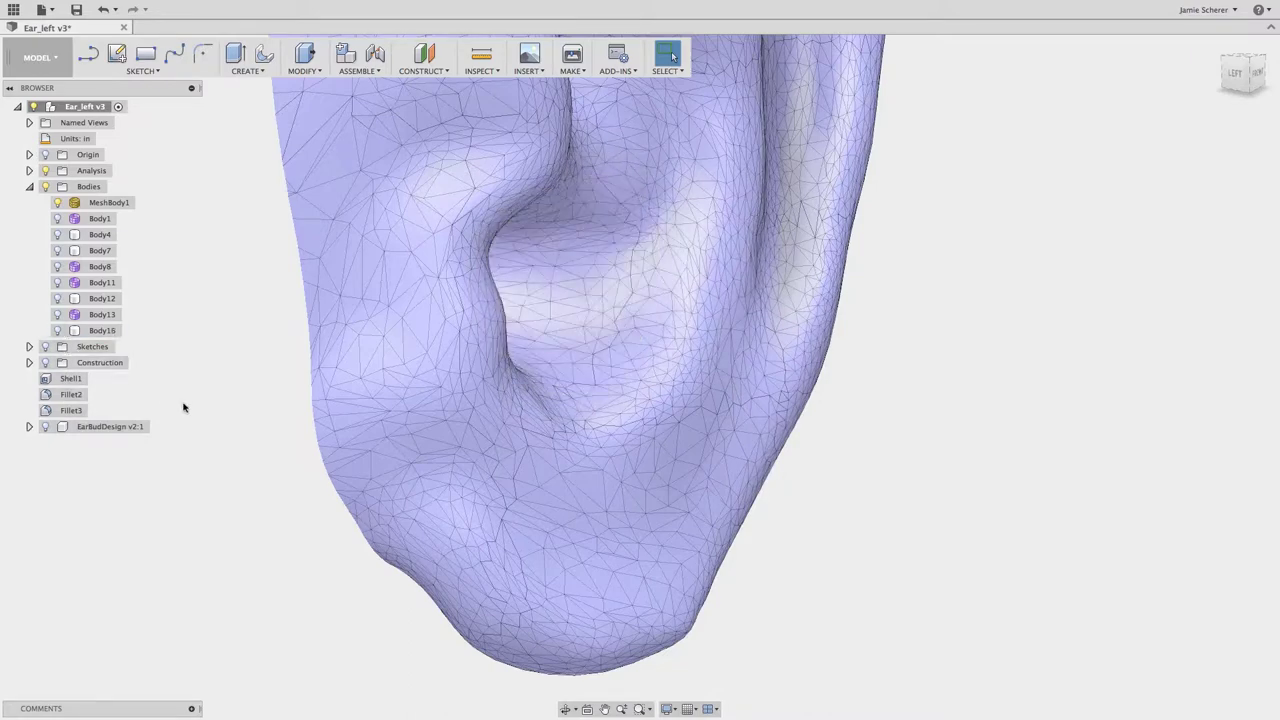
pyautogui.moveTo(240, 400)
pyautogui.keyDown('shift'); pyautogui.mouseDown(button='middle')
pyautogui.moveTo(533, 460)
pyautogui.moveTo(377, 453)
pyautogui.mouseUp(button='middle'); pyautogui.keyUp('shift')
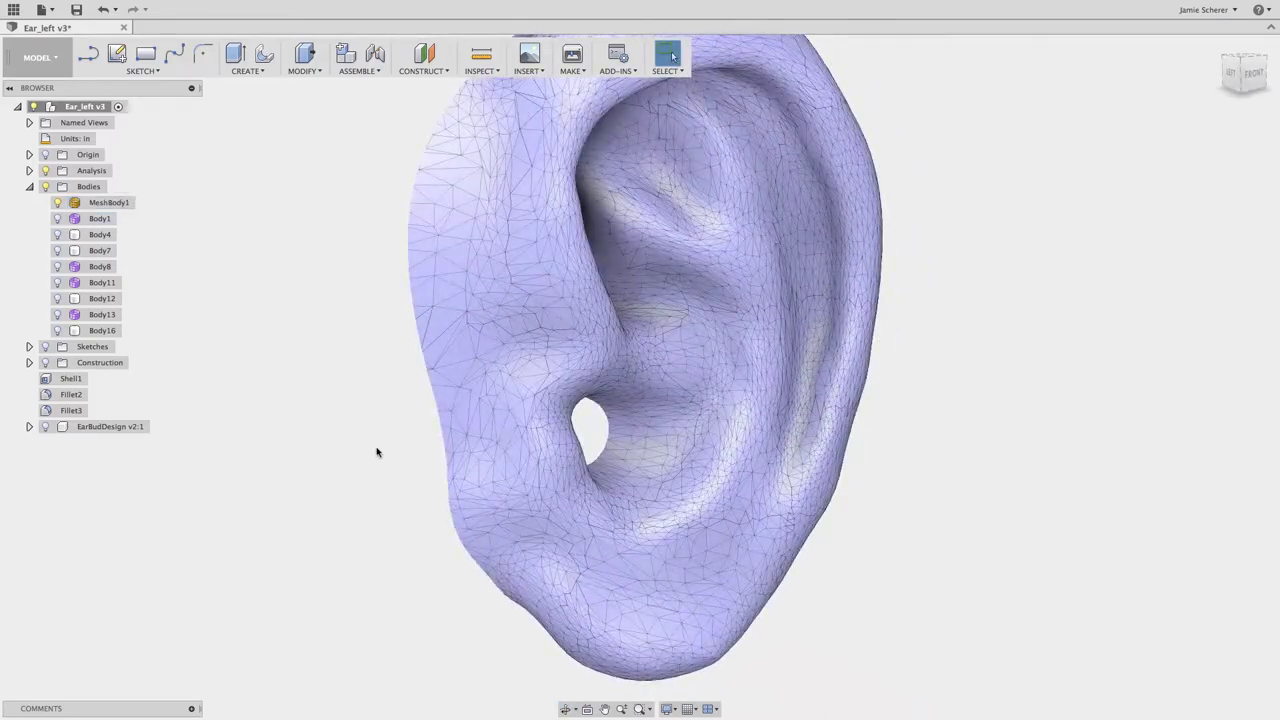
# - Switch through the Mesh workspace into the Sculpt workspace
pyautogui.click(60, 64)
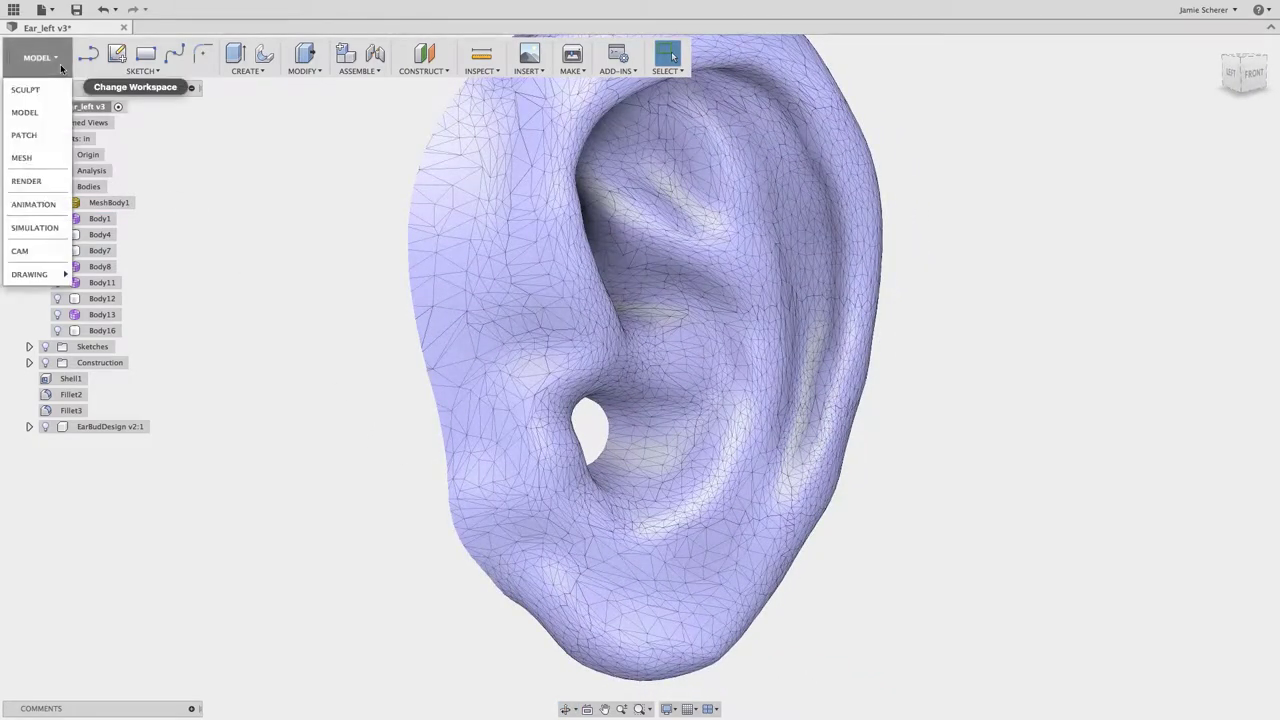
pyautogui.click(48, 157)
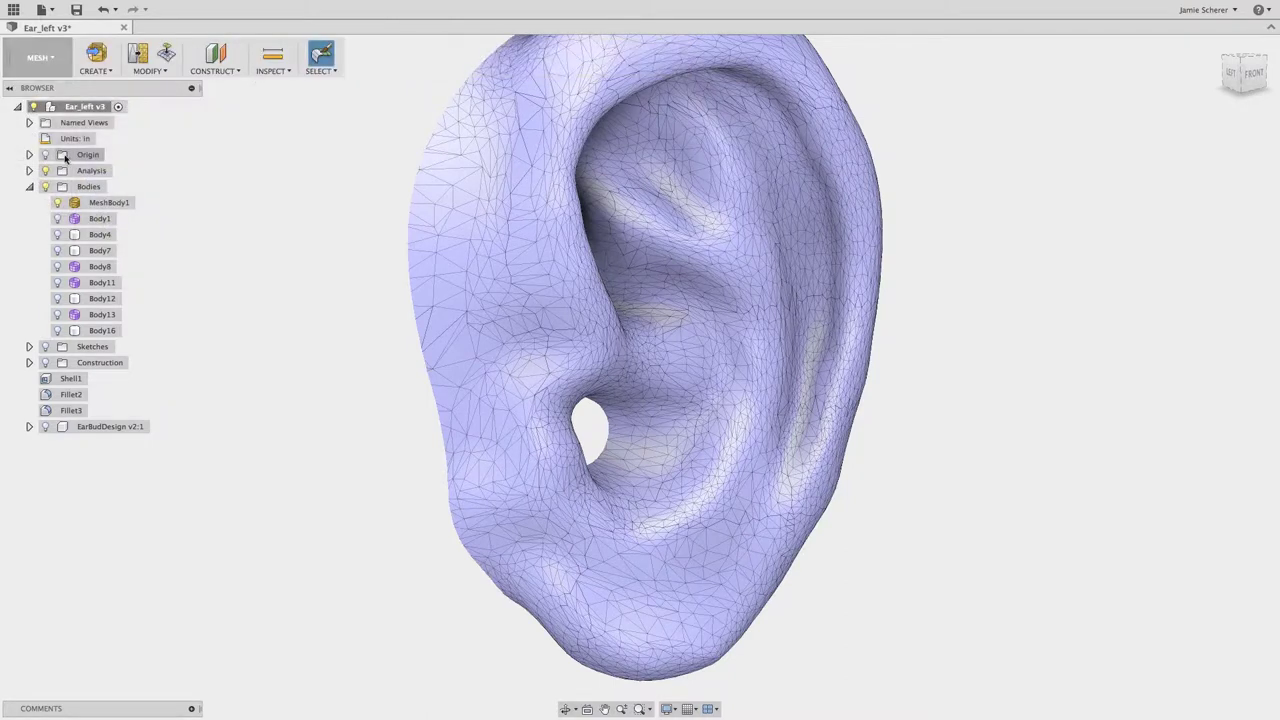
pyautogui.click(163, 72)
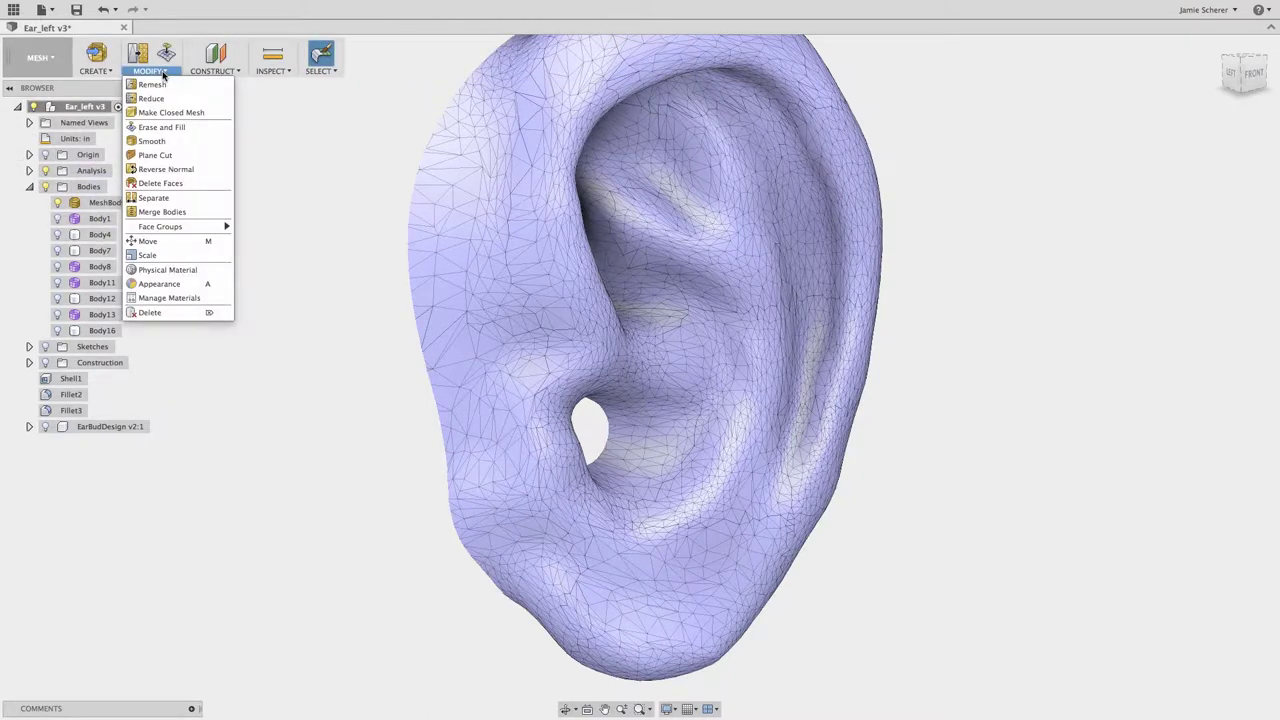
pyautogui.click(163, 75)
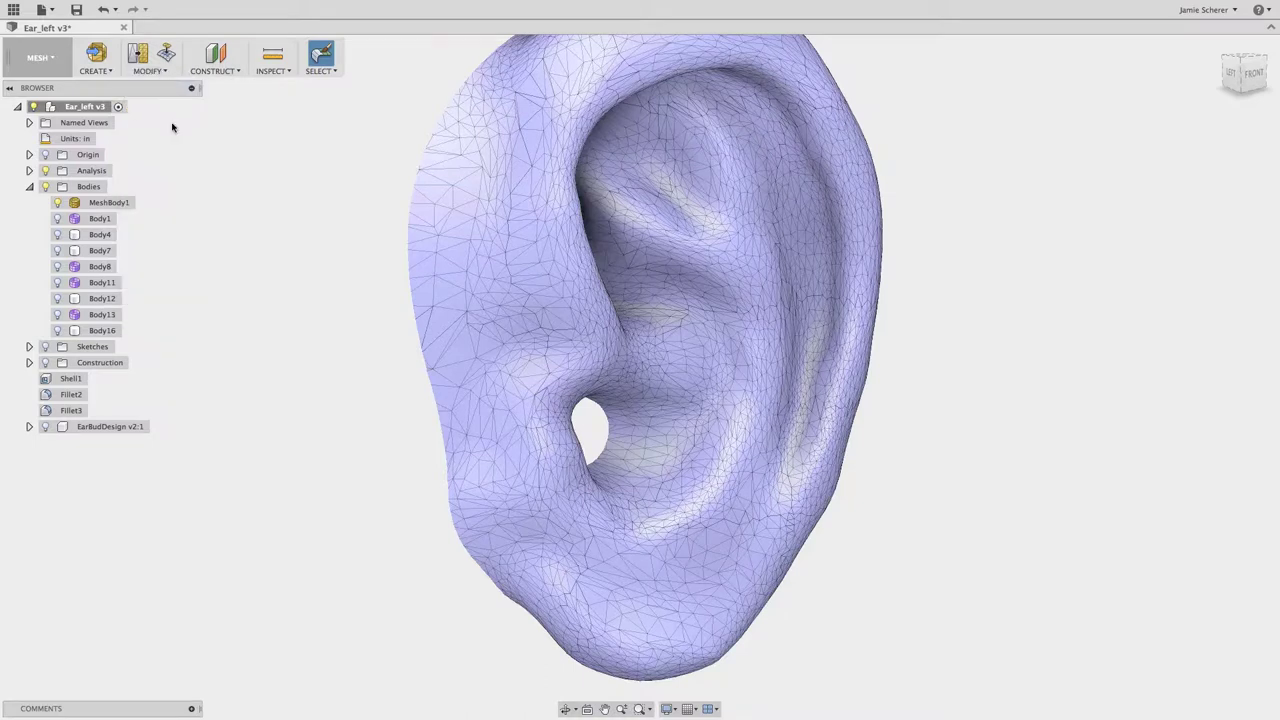
pyautogui.click(55, 65)
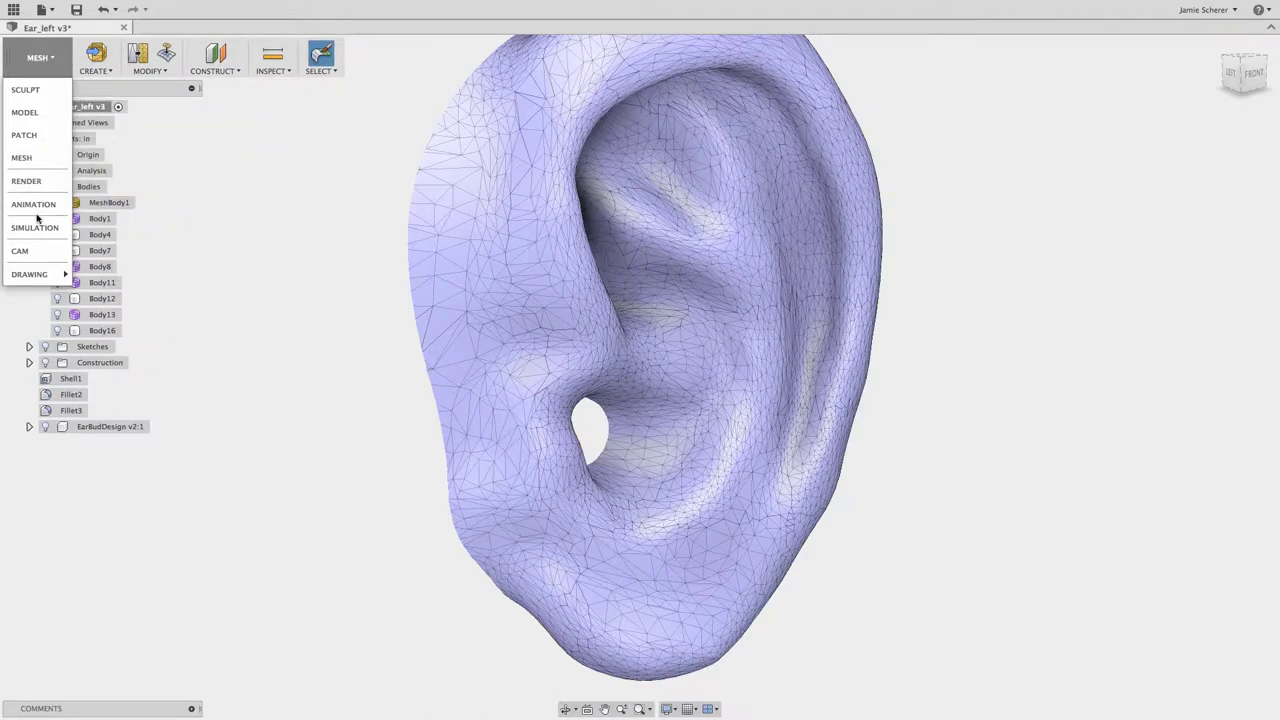
pyautogui.click(33, 94)
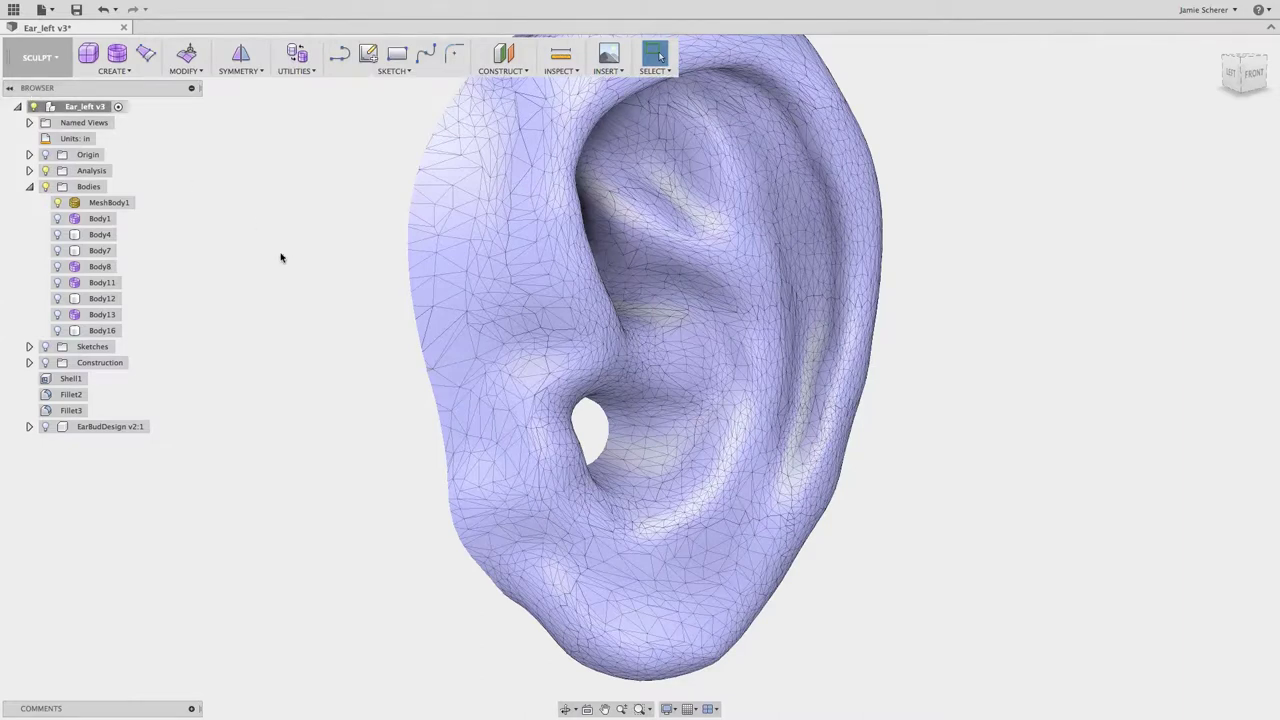
# - Hide Body2 through Body9 and turn EarBudDesign v2:1 back on, leaving only Body1 visible
pyautogui.click(29, 426)
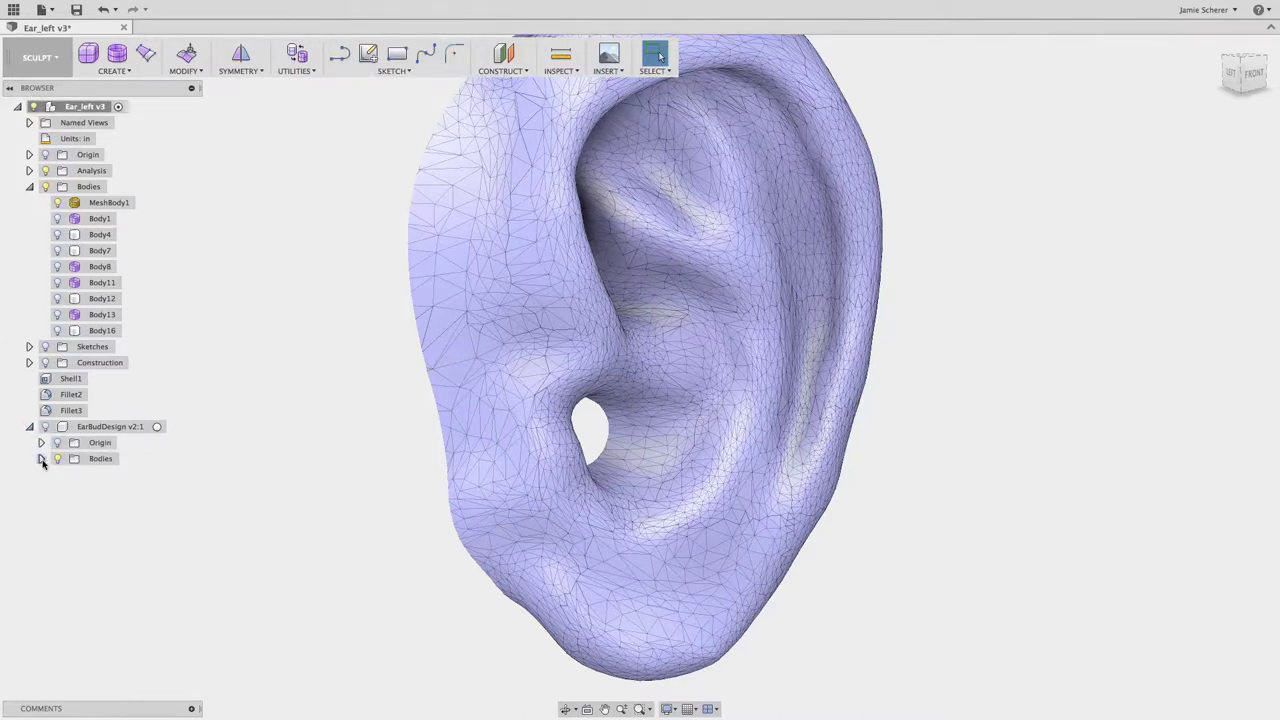
pyautogui.click(41, 459)
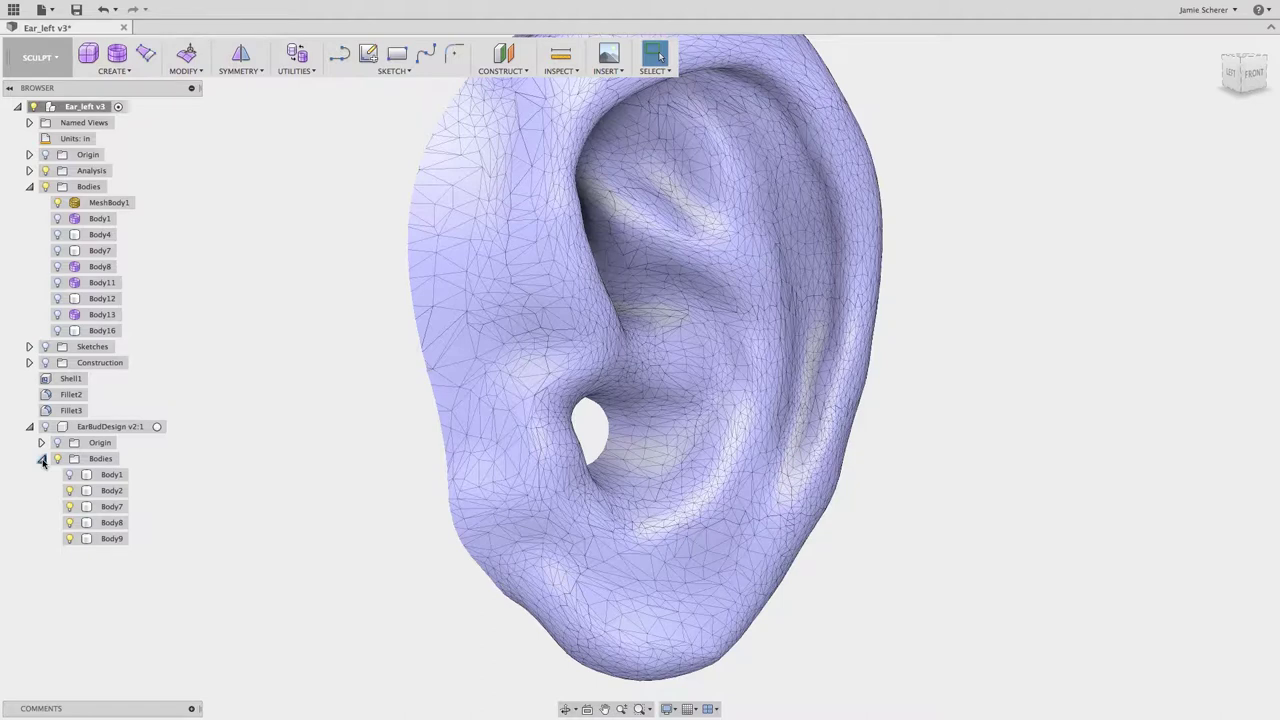
pyautogui.click(111, 491)
pyautogui.keyDown('shift'); pyautogui.click(112, 539); pyautogui.keyUp('shift')
pyautogui.rightClick(113, 540)
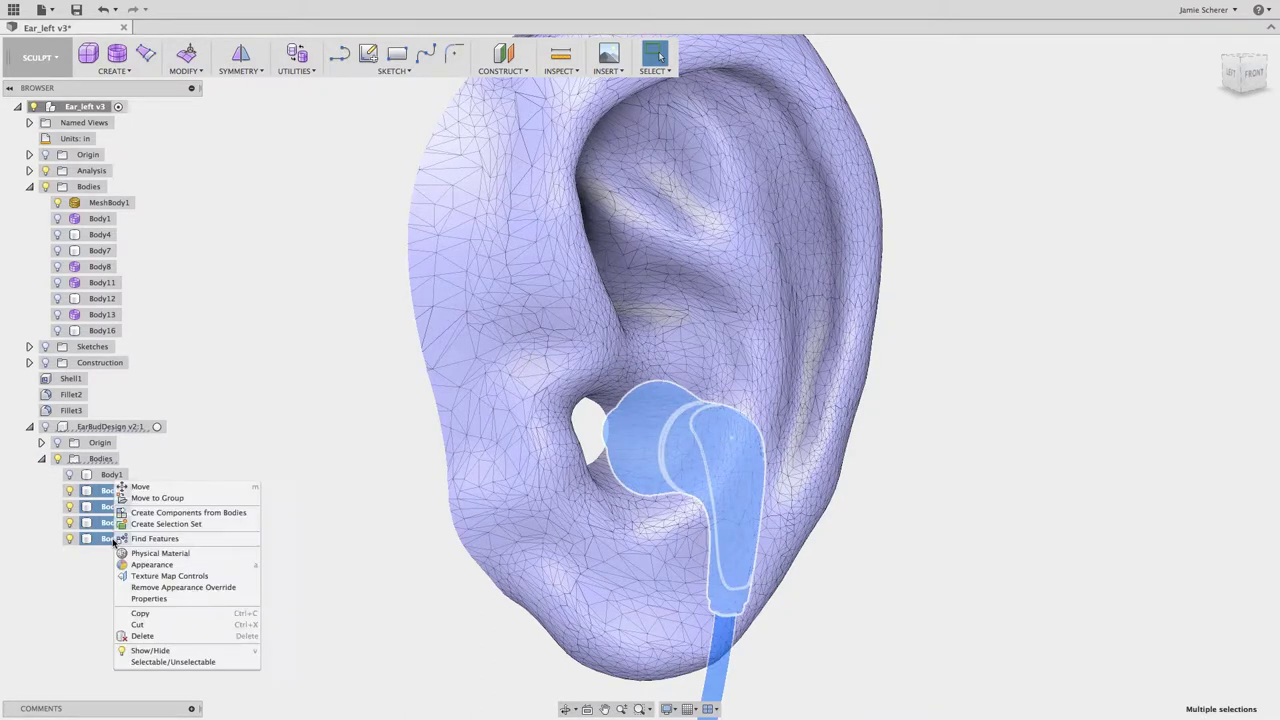
pyautogui.click(151, 651)
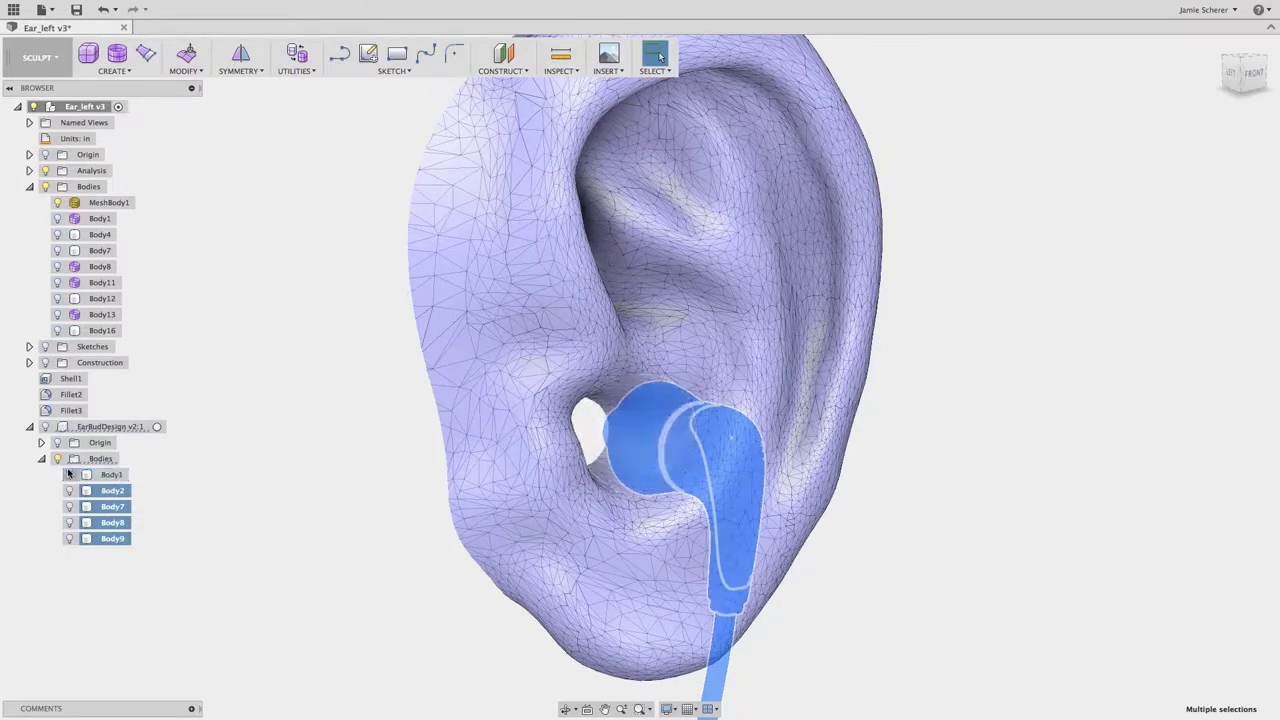
pyautogui.click(45, 427)
pyautogui.click(251, 430)
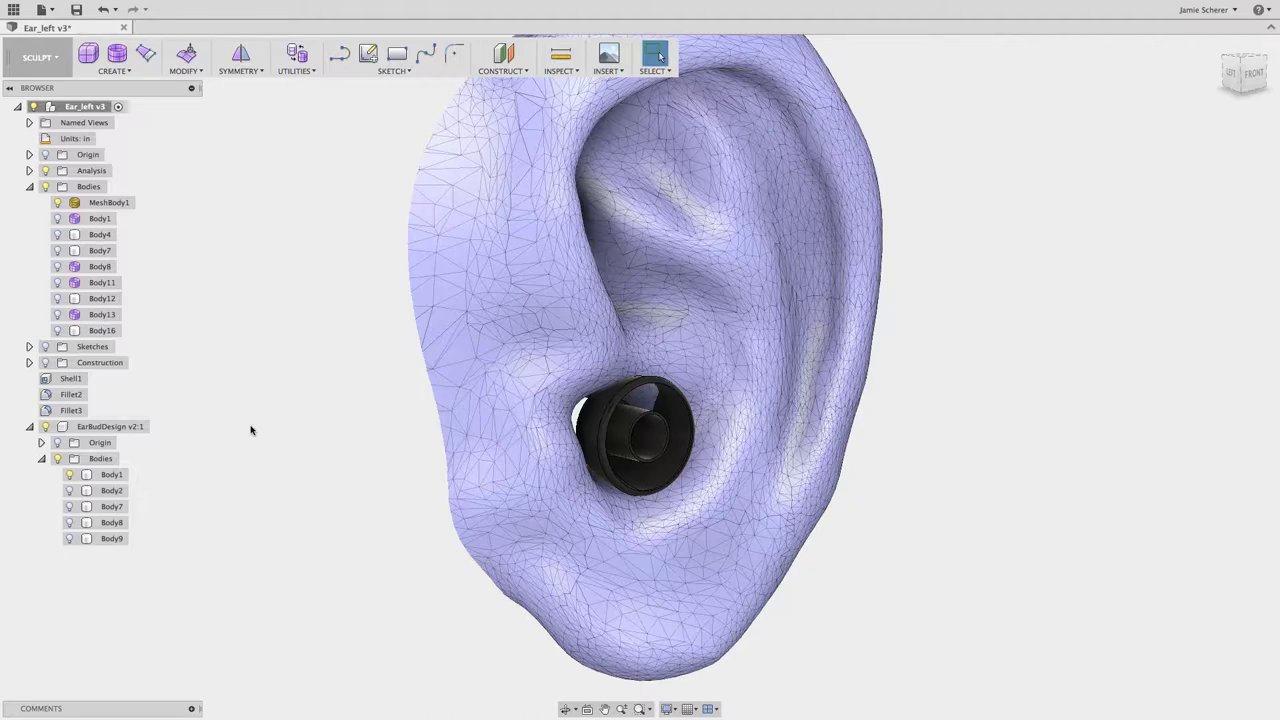
# - Convert the tip's outer BRep face into a T-spline body with 8 by 4 faces
pyautogui.scroll(4, 509, 420)
pyautogui.scroll(3, 623, 400)
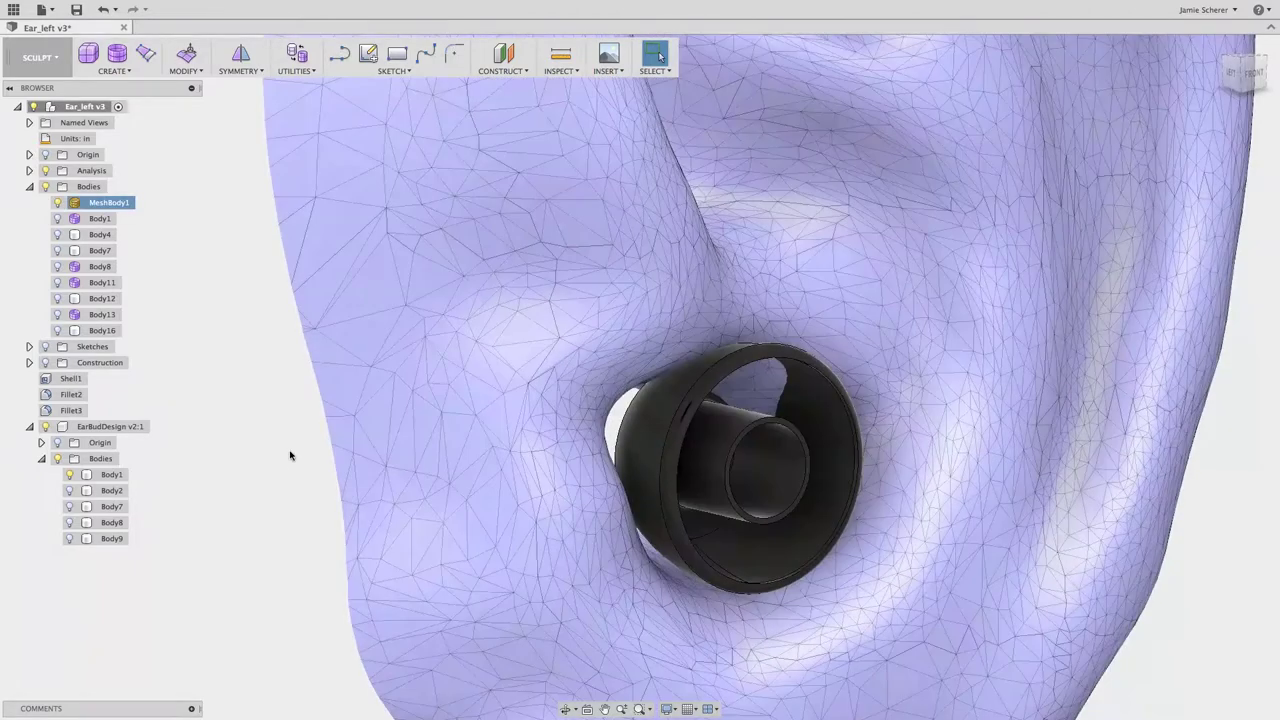
pyautogui.moveTo(280, 460); pyautogui.dragTo(269, 455, button='middle')
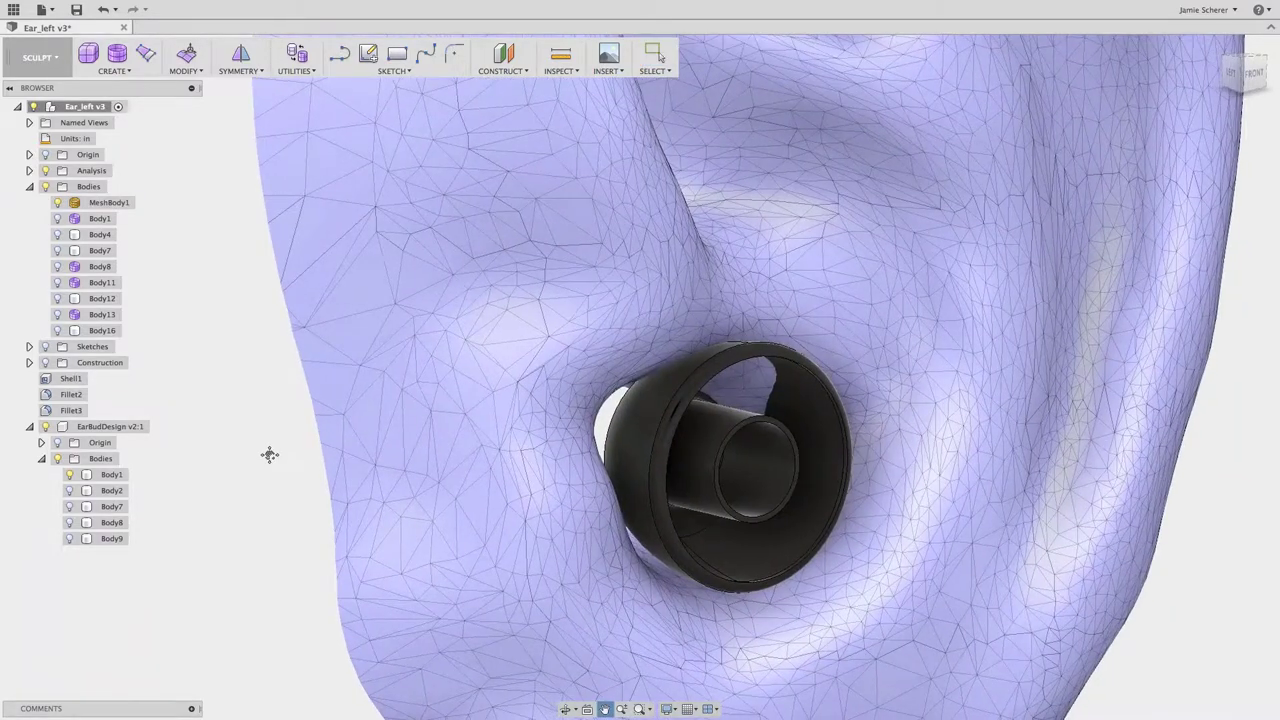
pyautogui.press('Escape')
pyautogui.click(309, 74)
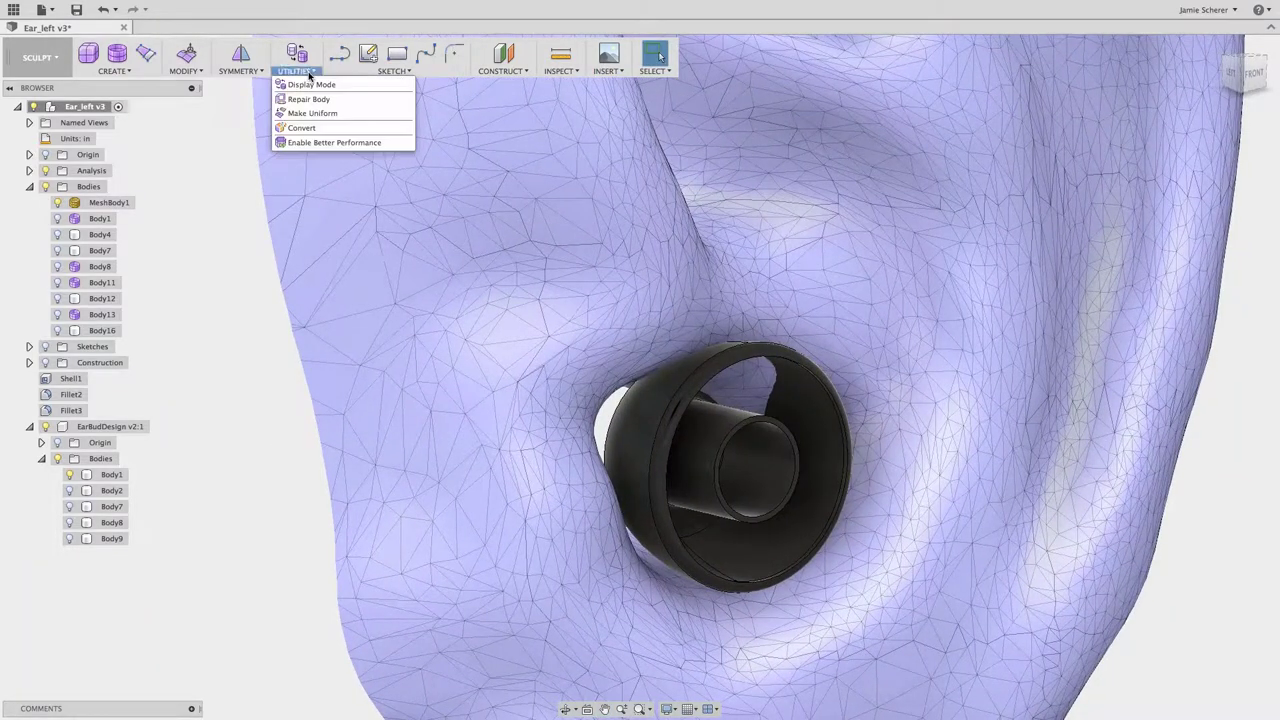
pyautogui.click(301, 128)
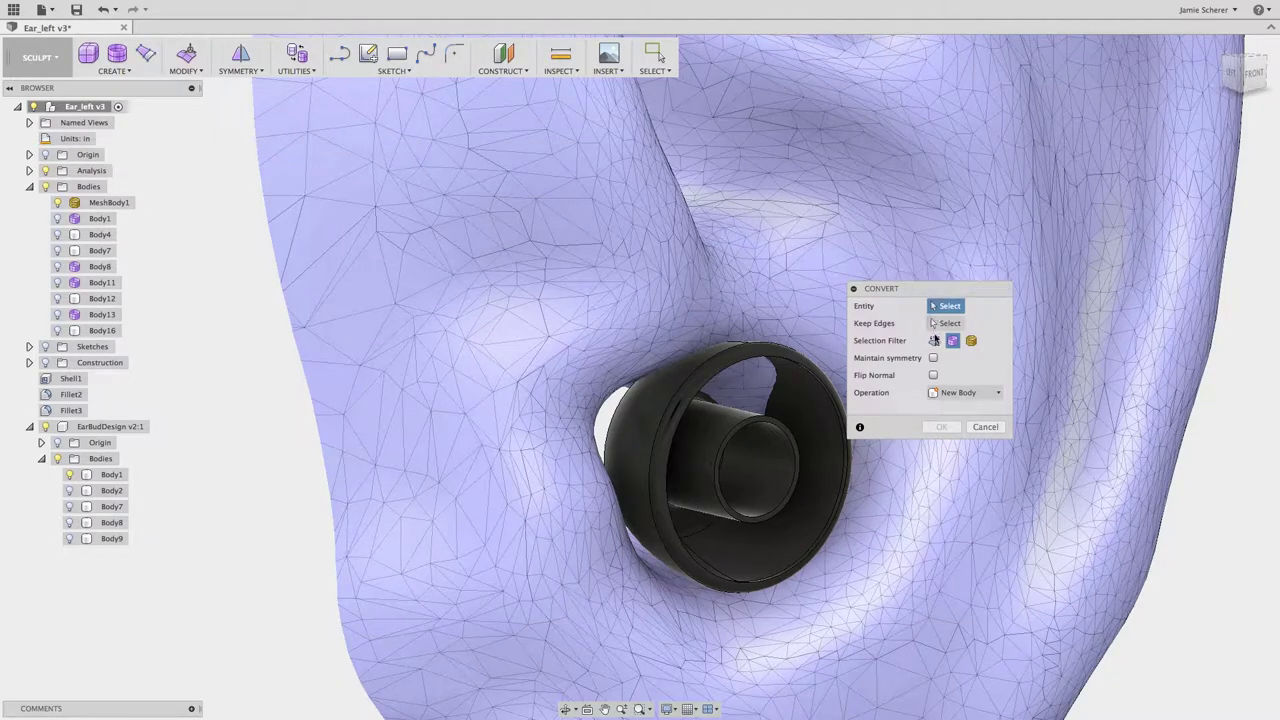
pyautogui.click(935, 342)
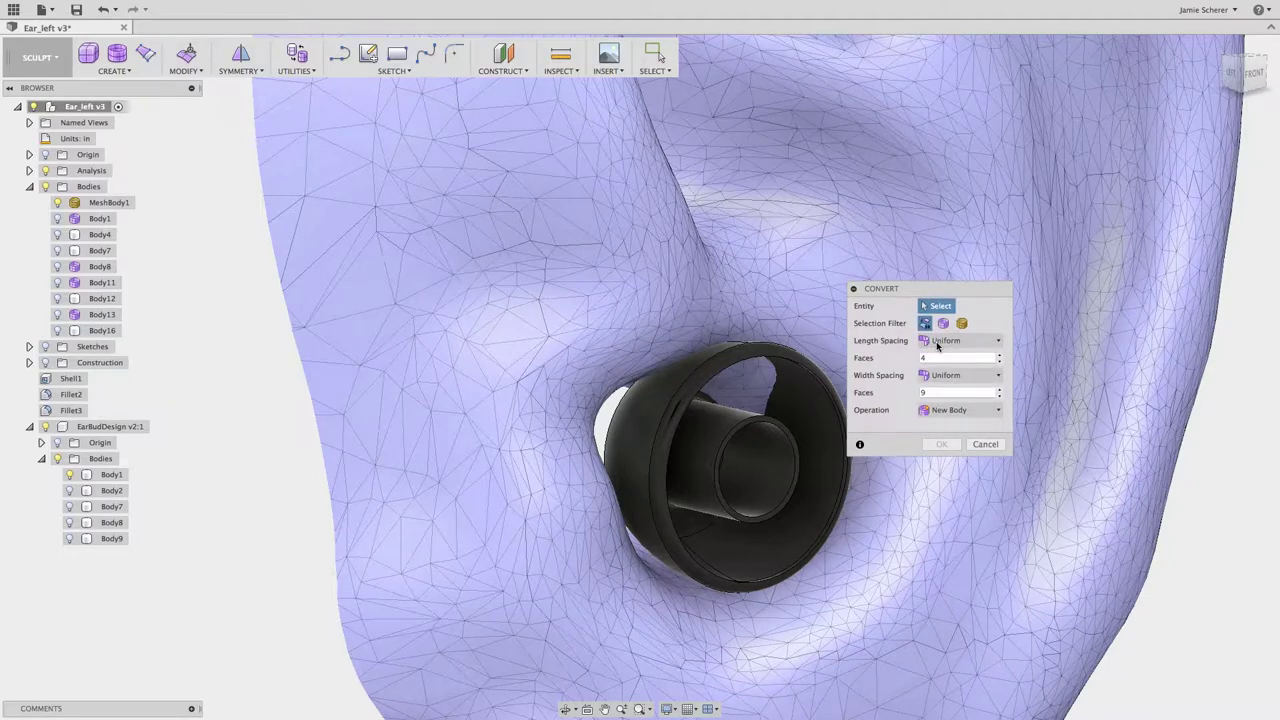
pyautogui.click(649, 406)
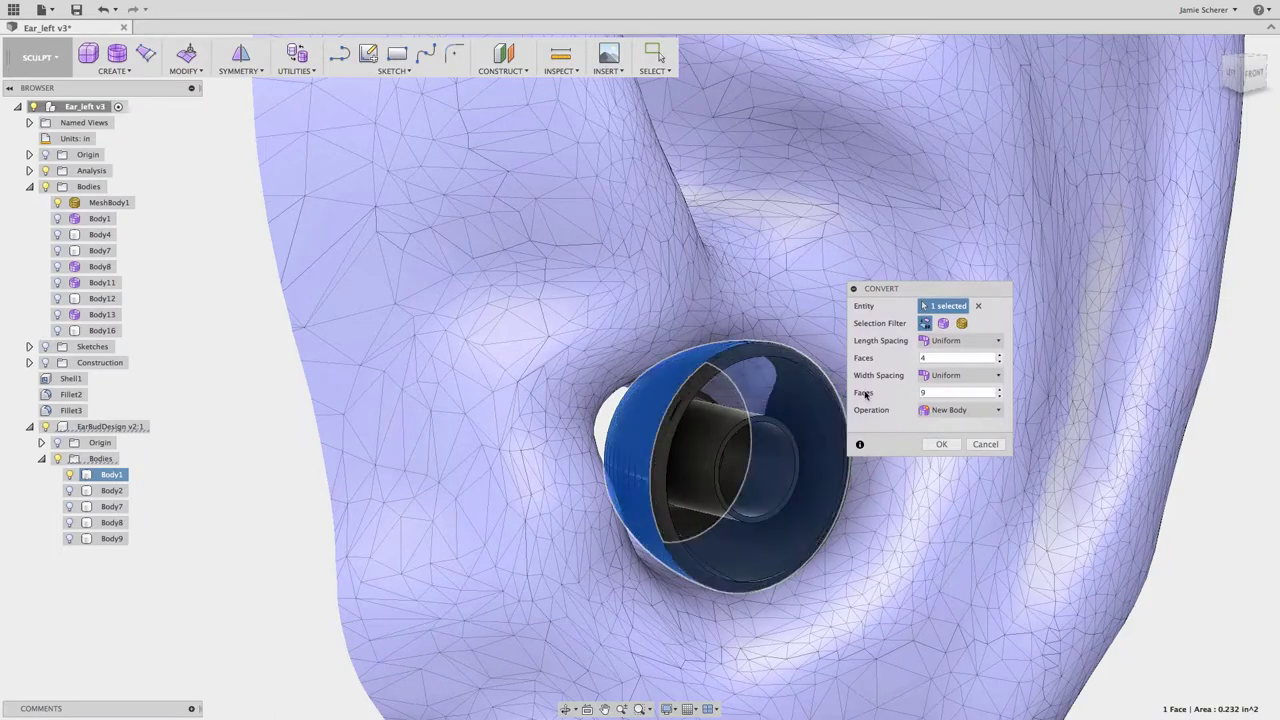
pyautogui.click(930, 358)
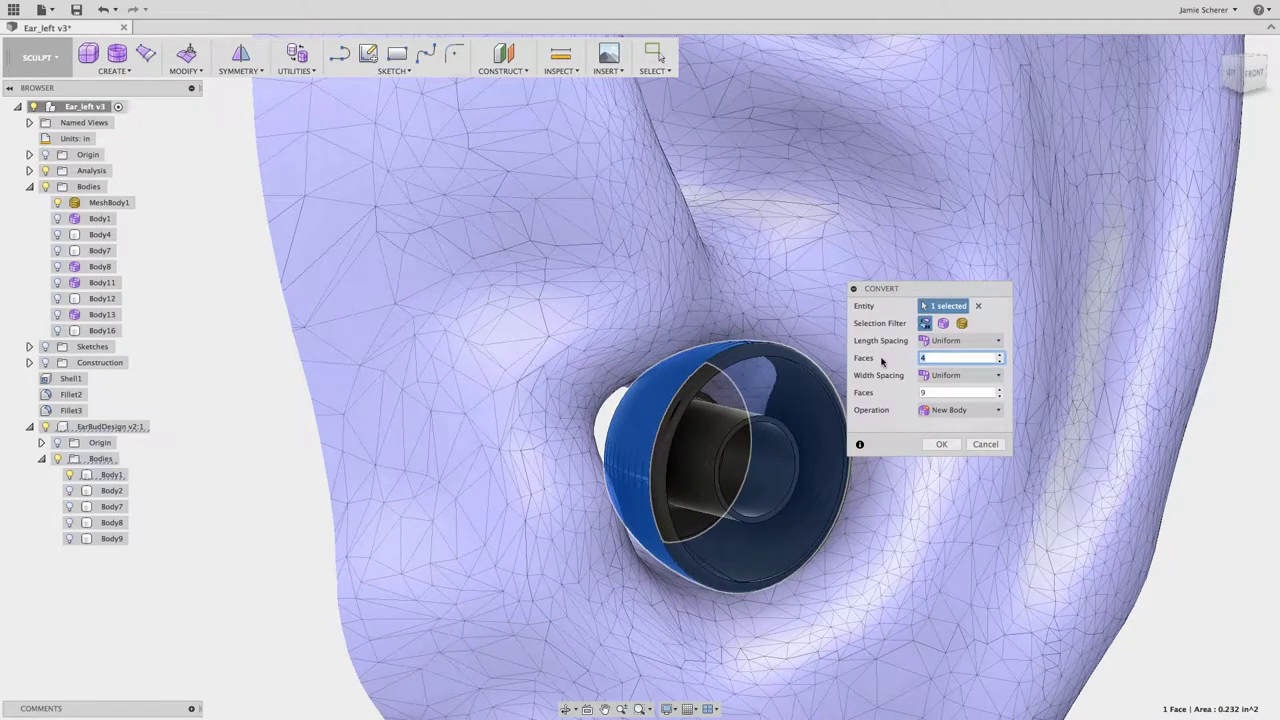
pyautogui.write('8')
pyautogui.press('Tab')
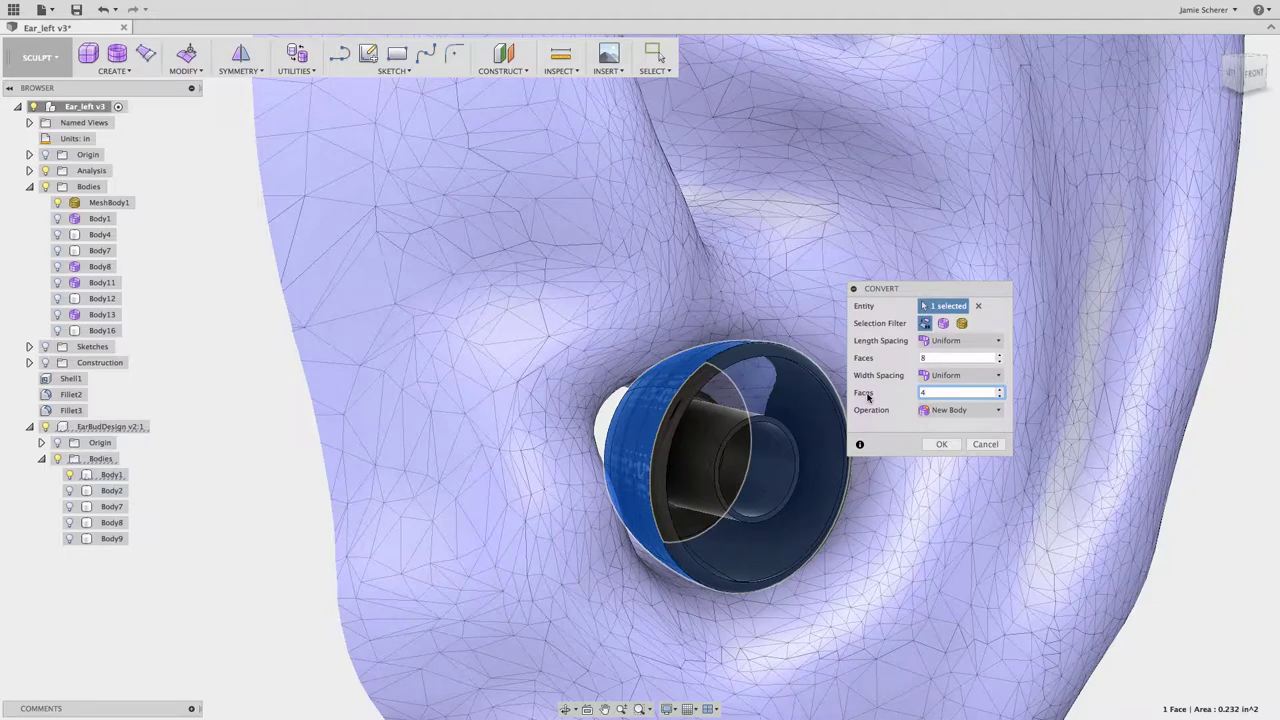
pyautogui.click(940, 444)
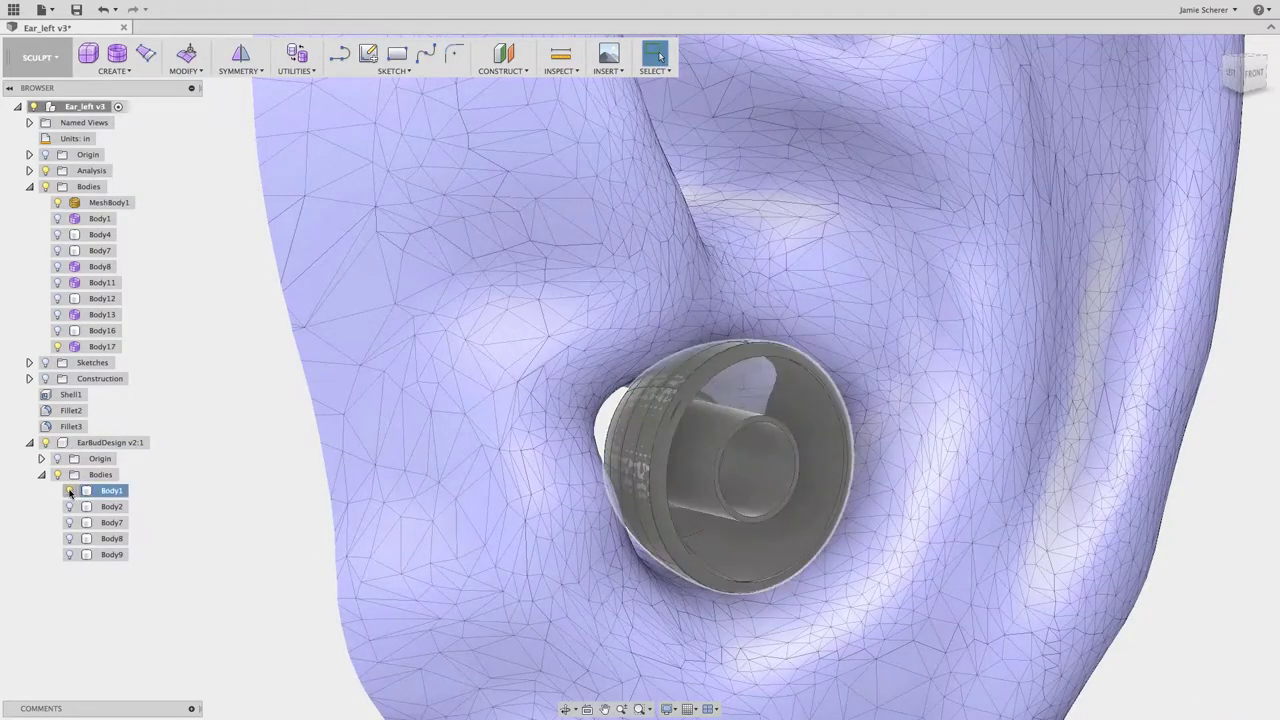
pyautogui.click(69, 491)
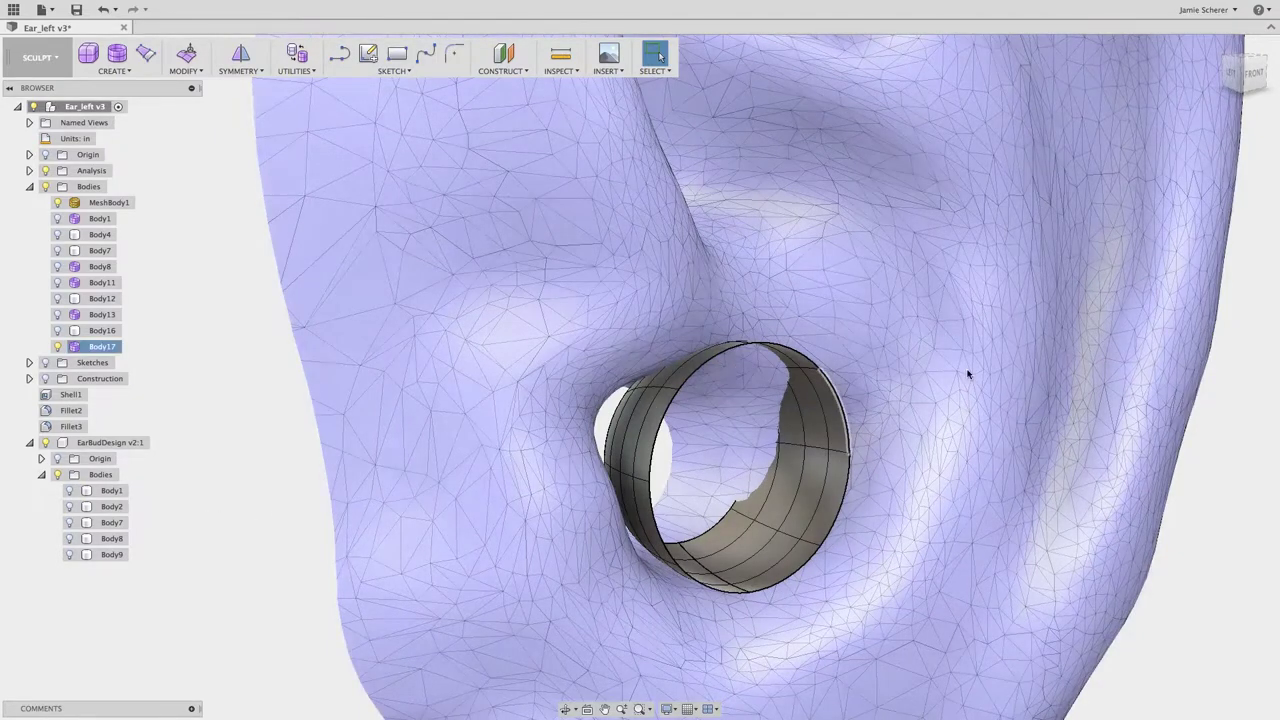
pyautogui.click(1123, 337)
pyautogui.click(1234, 289)
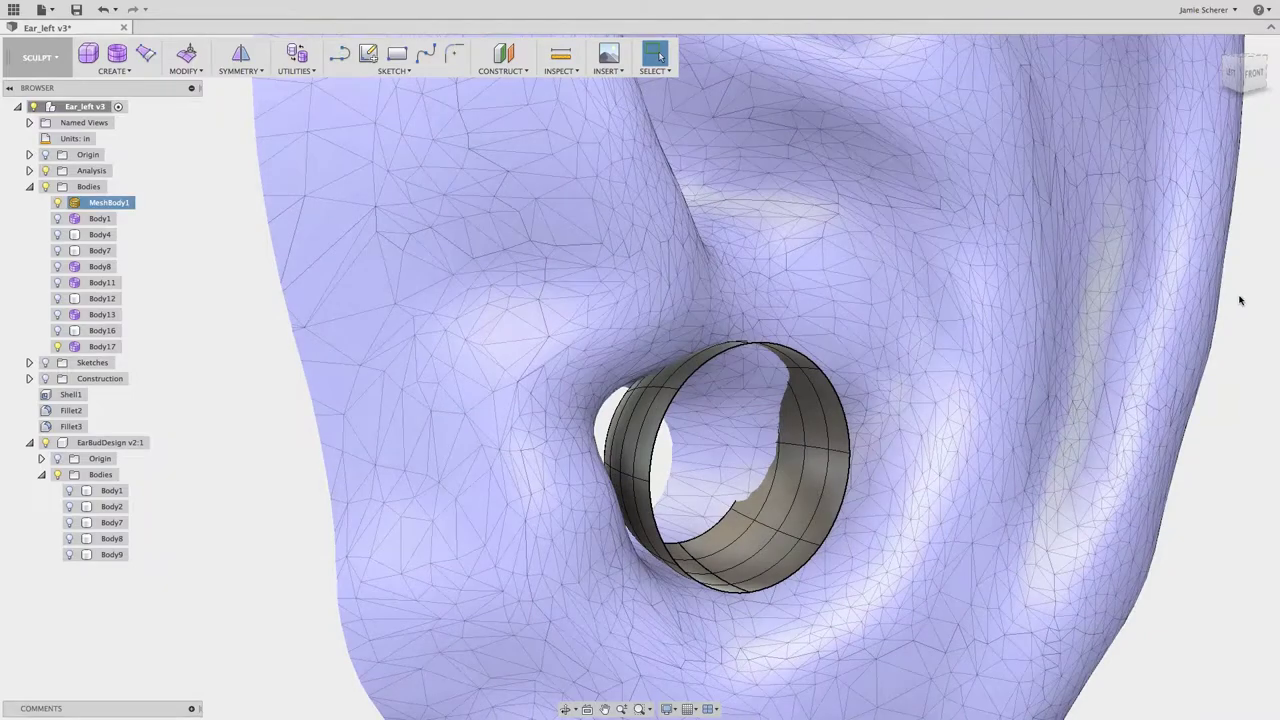
pyautogui.moveTo(1220, 292)
pyautogui.keyDown('shift'); pyautogui.mouseDown(button='middle')
pyautogui.moveTo(1160, 293)
pyautogui.moveTo(1245, 326)
pyautogui.mouseUp(button='middle'); pyautogui.keyUp('shift')
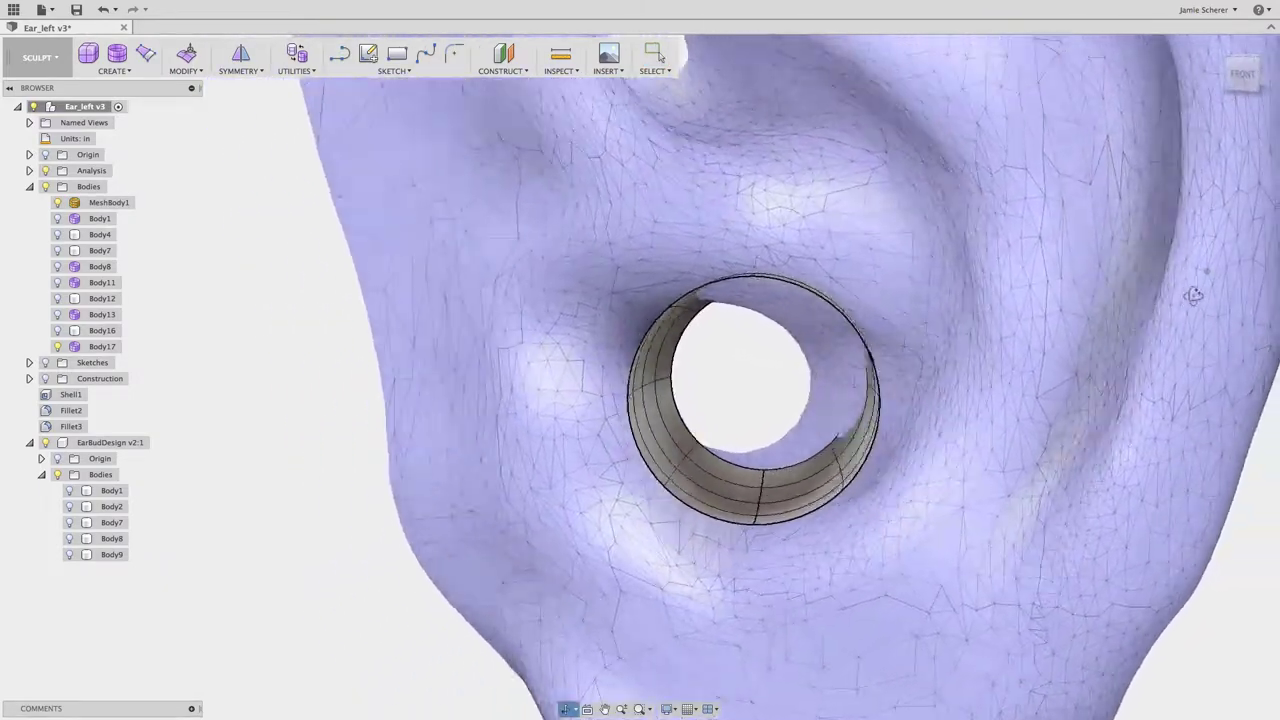
pyautogui.press('Escape')
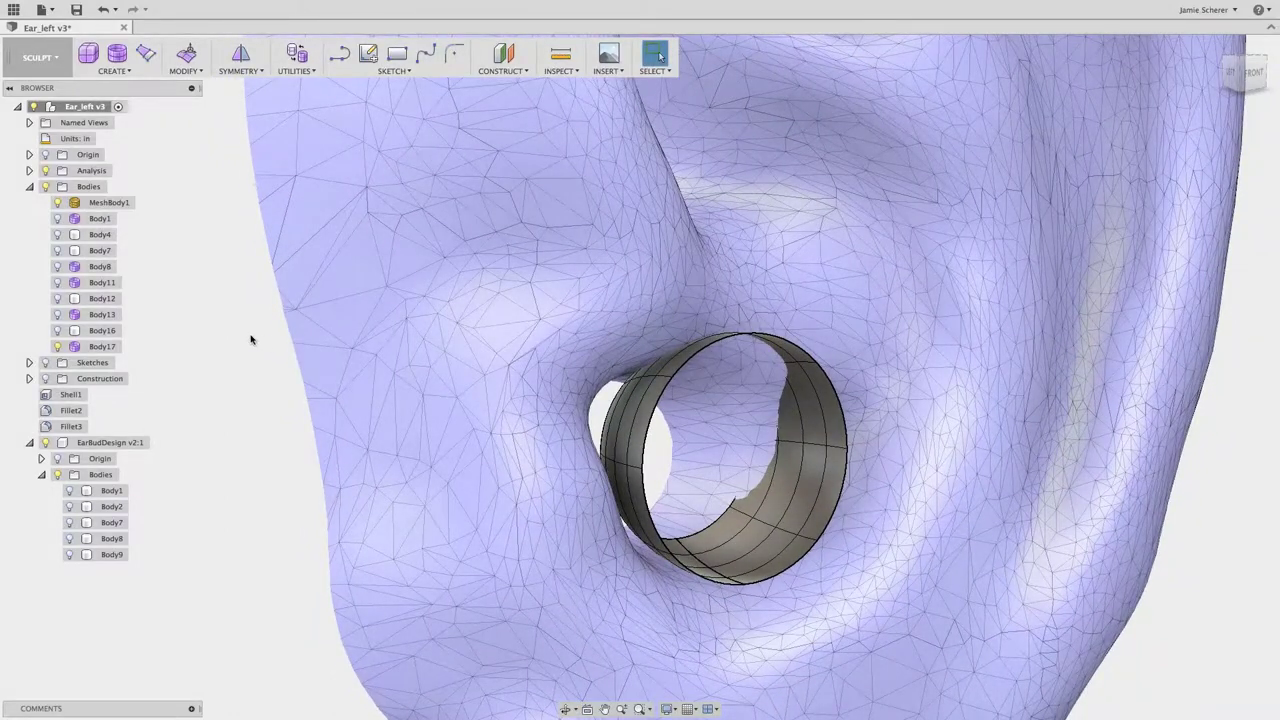
# - Start a Pull and window-select the ring's rim and lower-right vertices
pyautogui.click(185, 70)
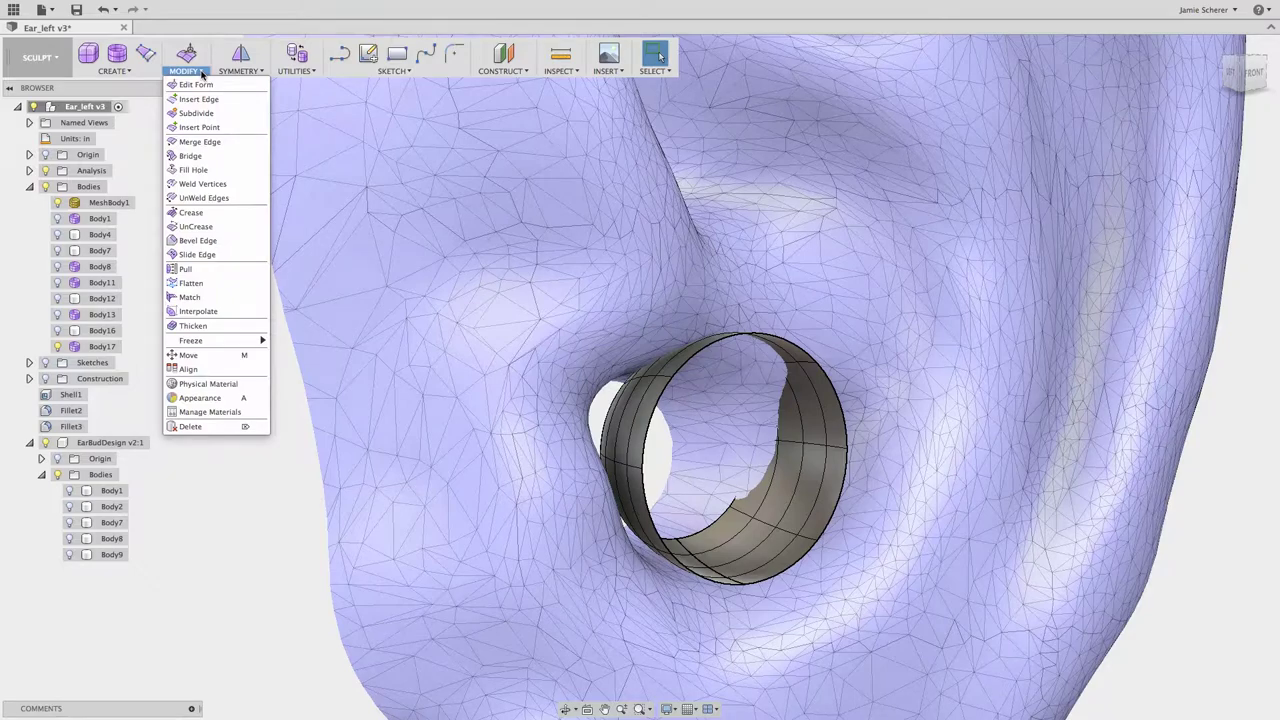
pyautogui.click(186, 269)
pyautogui.scroll(3, 658, 376)
pyautogui.scroll(1, 658, 376)
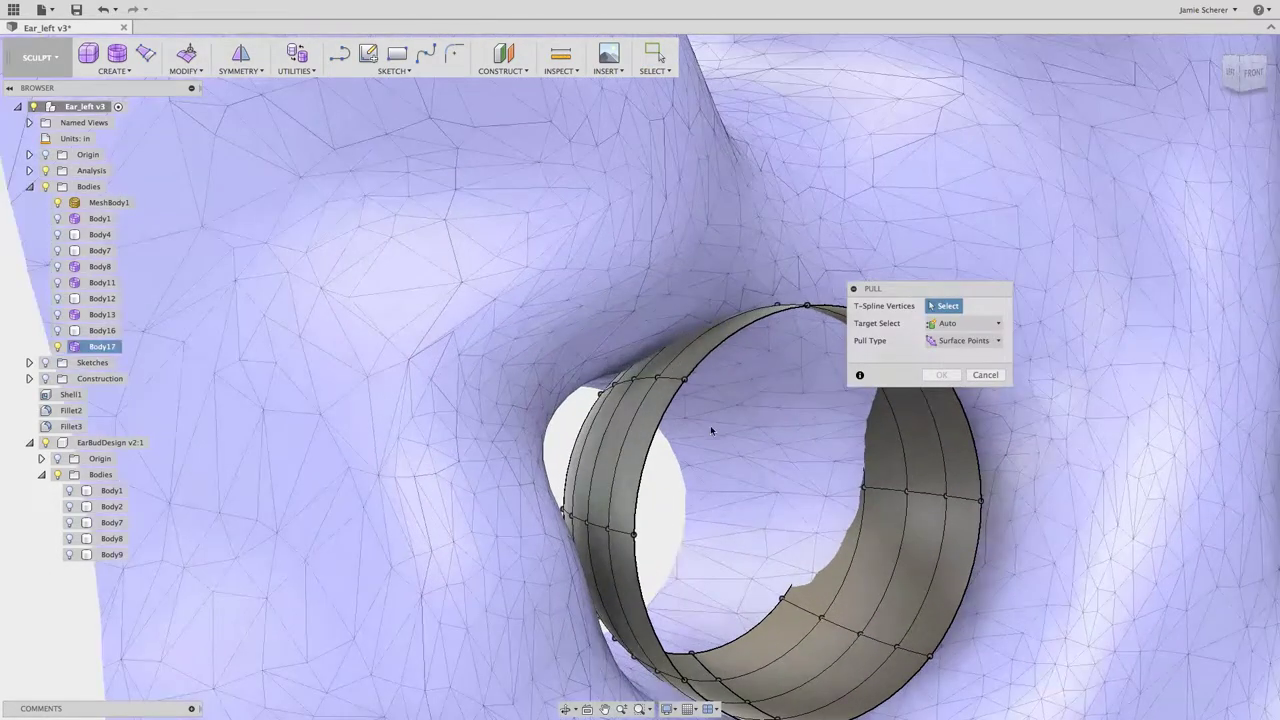
pyautogui.moveTo(744, 420); pyautogui.dragTo(550, 353)
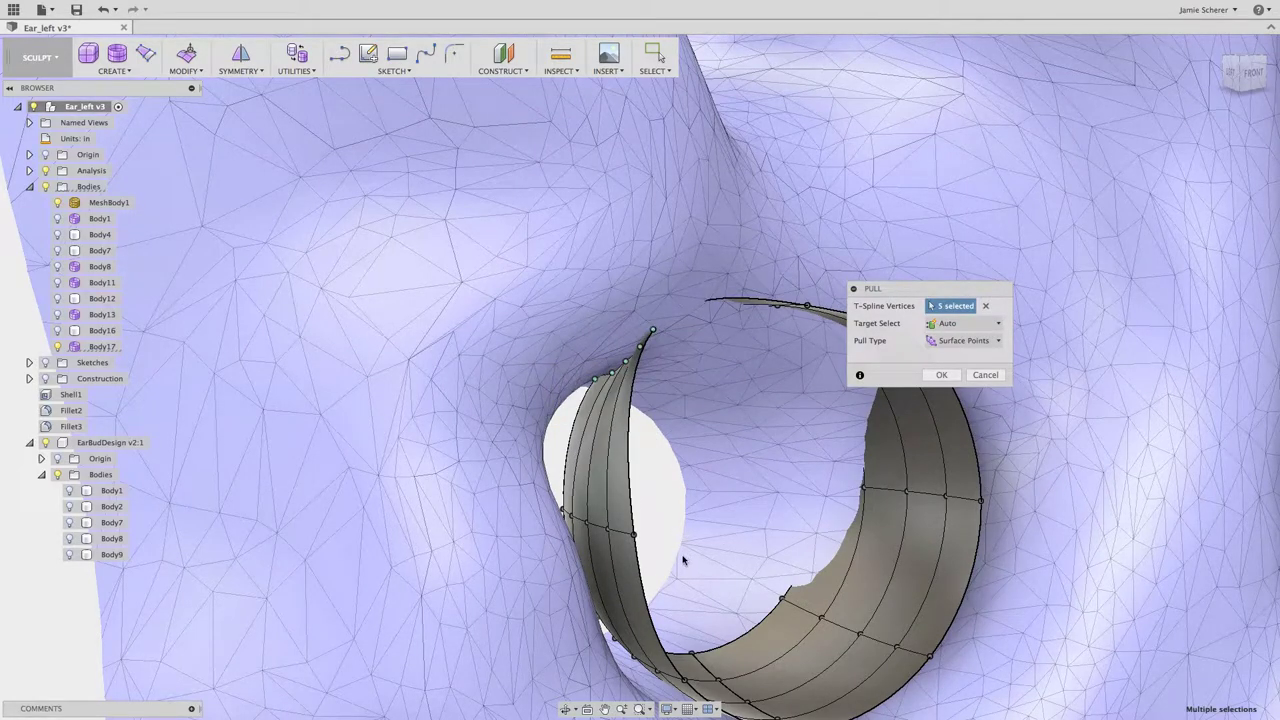
pyautogui.moveTo(683, 560); pyautogui.dragTo(488, 482)
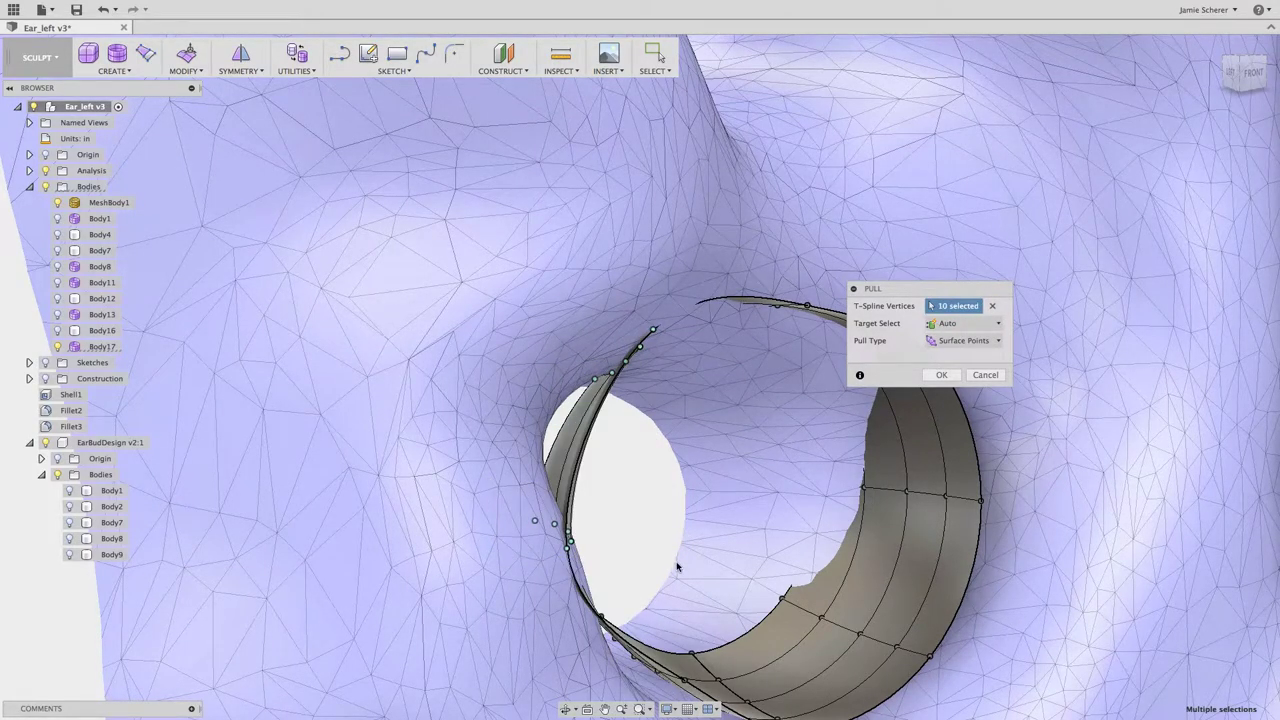
pyautogui.moveTo(677, 567); pyautogui.dragTo(565, 457, button='middle')
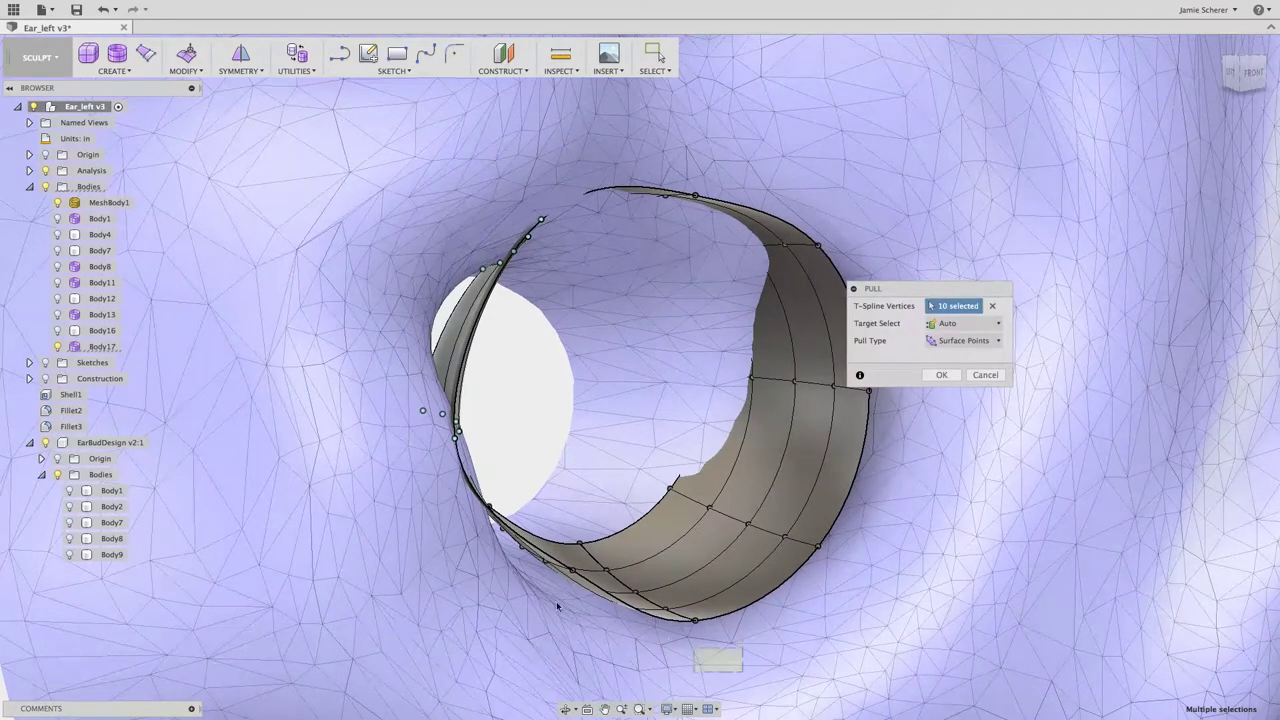
pyautogui.moveTo(744, 672); pyautogui.dragTo(352, 434)
pyautogui.moveTo(868, 596); pyautogui.dragTo(736, 507)
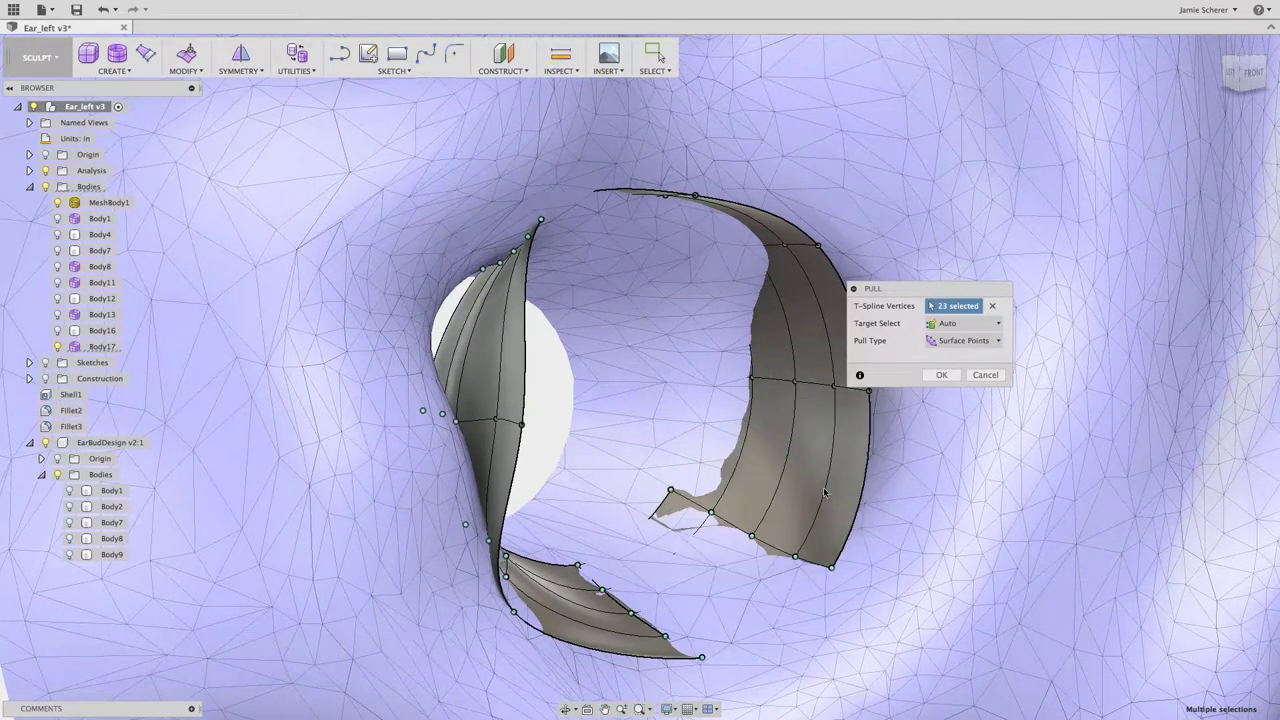
pyautogui.moveTo(951, 483); pyautogui.dragTo(881, 561, button='middle')
# - Add the upper and left-strip vertices, pull all 40 onto the ear mesh, and inspect
pyautogui.moveTo(878, 502); pyautogui.dragTo(558, 245)
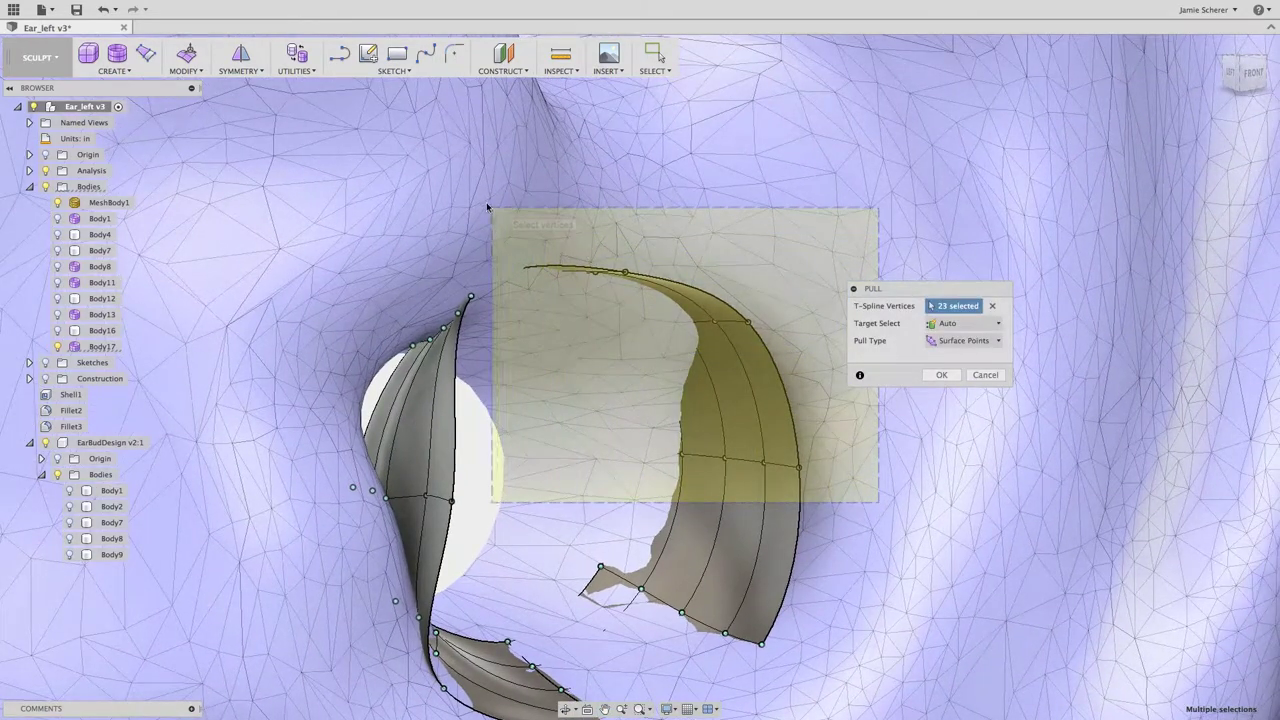
pyautogui.moveTo(558, 245); pyautogui.dragTo(481, 205)
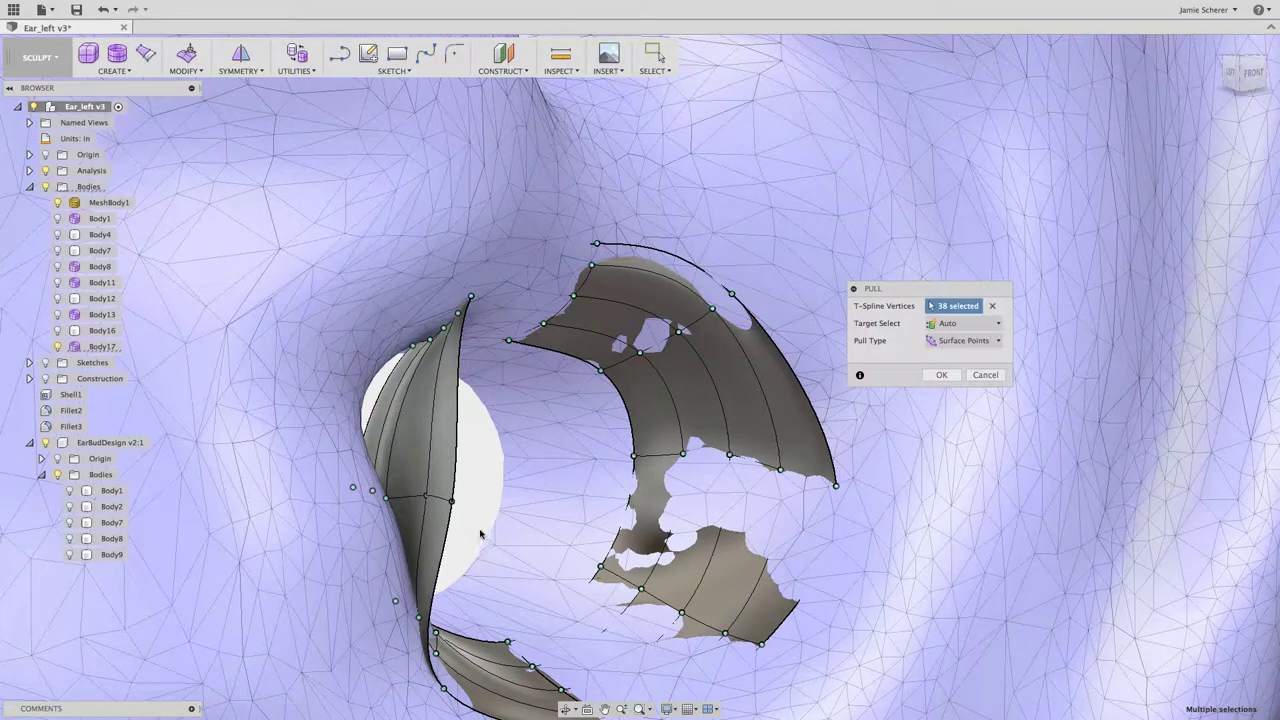
pyautogui.click(453, 508)
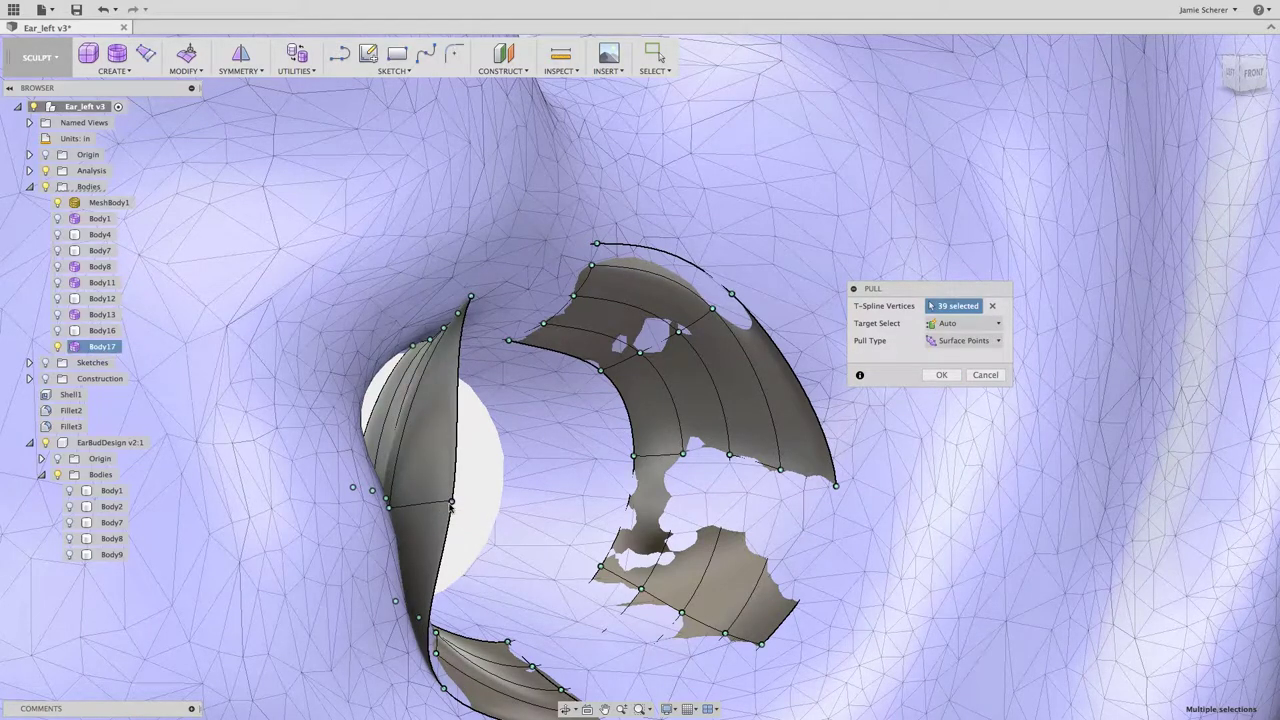
pyautogui.click(942, 381)
pyautogui.moveTo(734, 509)
pyautogui.keyDown('shift'); pyautogui.mouseDown(button='middle')
pyautogui.moveTo(640, 506)
pyautogui.moveTo(700, 512)
pyautogui.mouseUp(button='middle'); pyautogui.keyUp('shift')
pyautogui.scroll(3, 514, 451)
pyautogui.scroll(3, 521, 456)
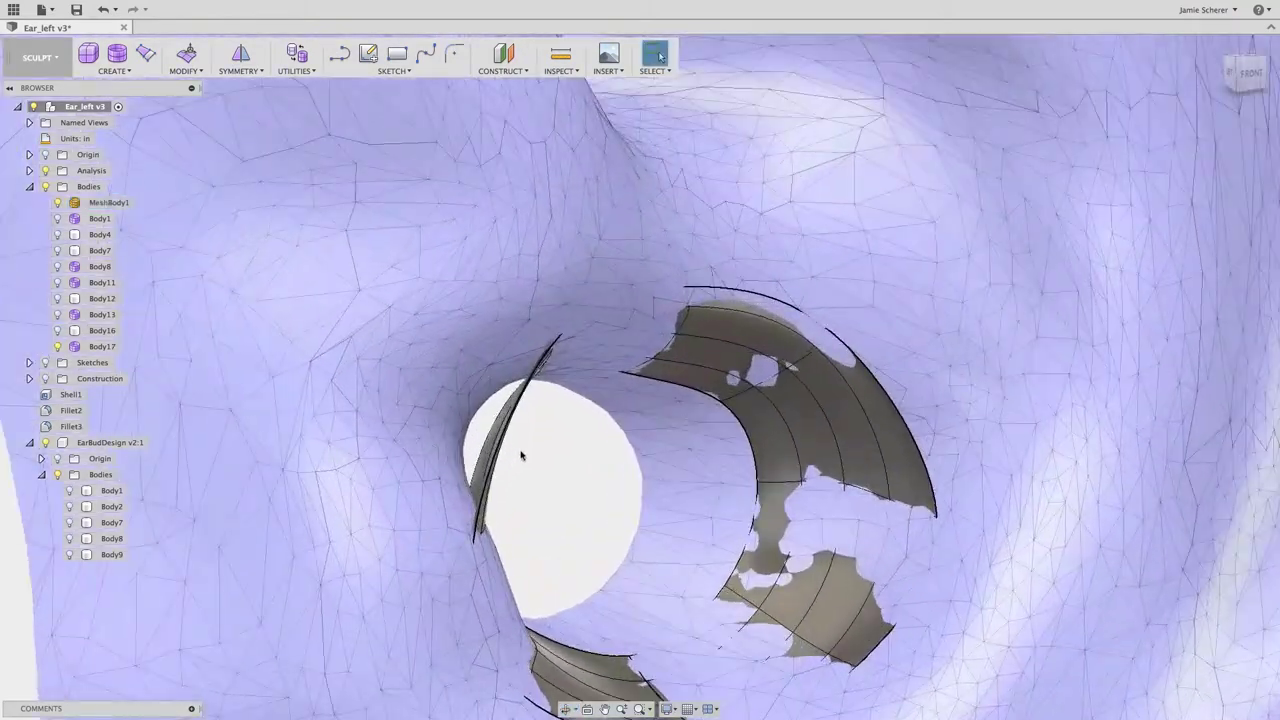
pyautogui.scroll(2, 521, 456)
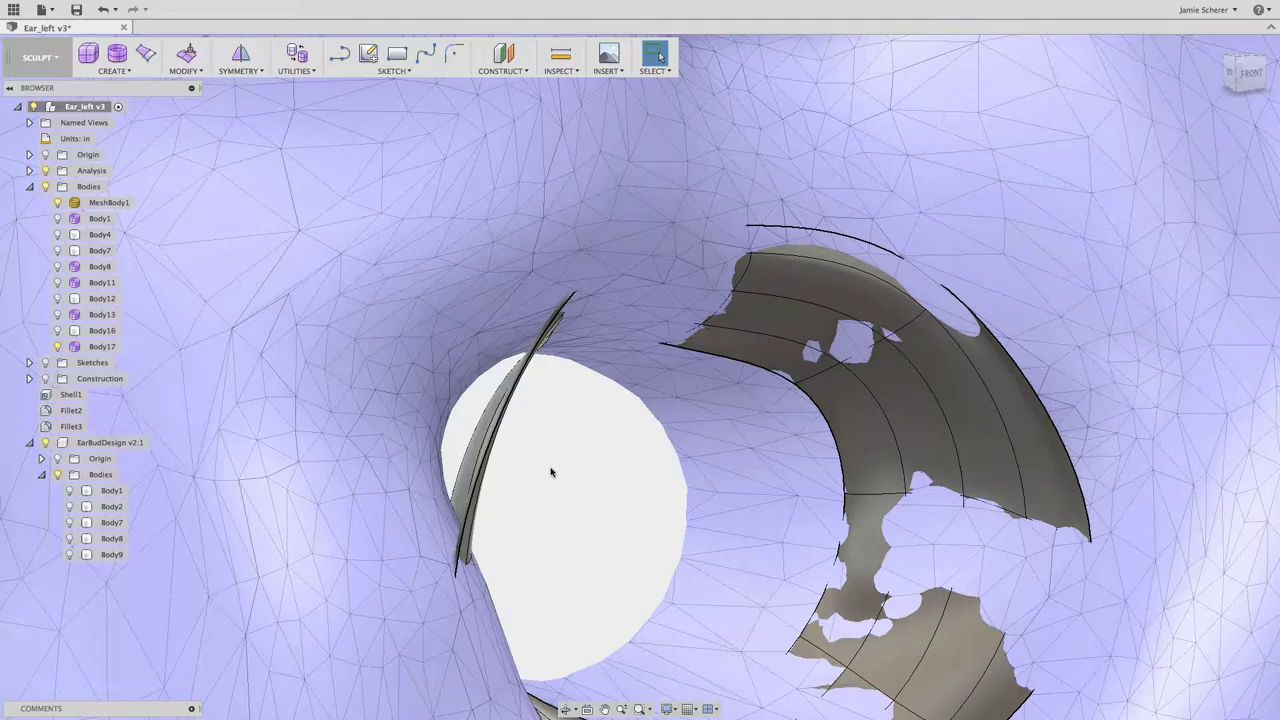
pyautogui.keyDown('shift'); pyautogui.moveTo(550, 472); pyautogui.dragTo(673, 497, button='middle'); pyautogui.keyUp('shift')
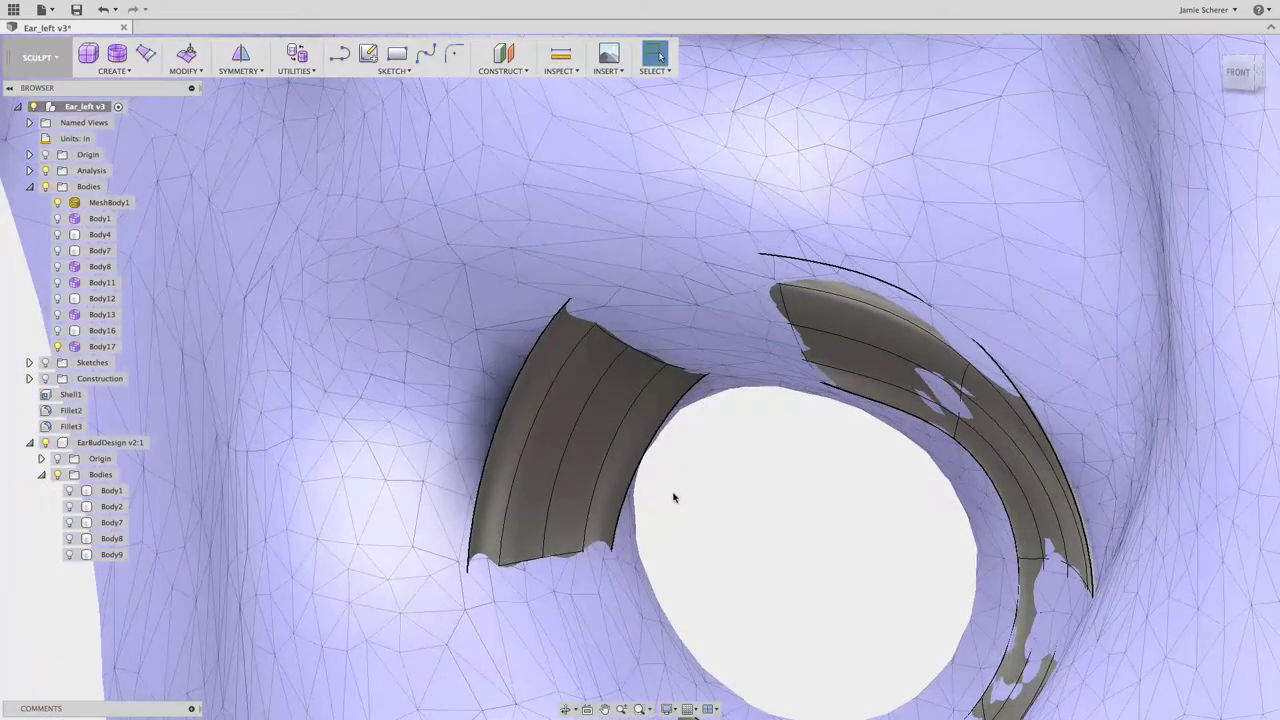
# - Insert a new edge loop partway up the ring's left strip
pyautogui.press('s')
pyautogui.click(745, 526)
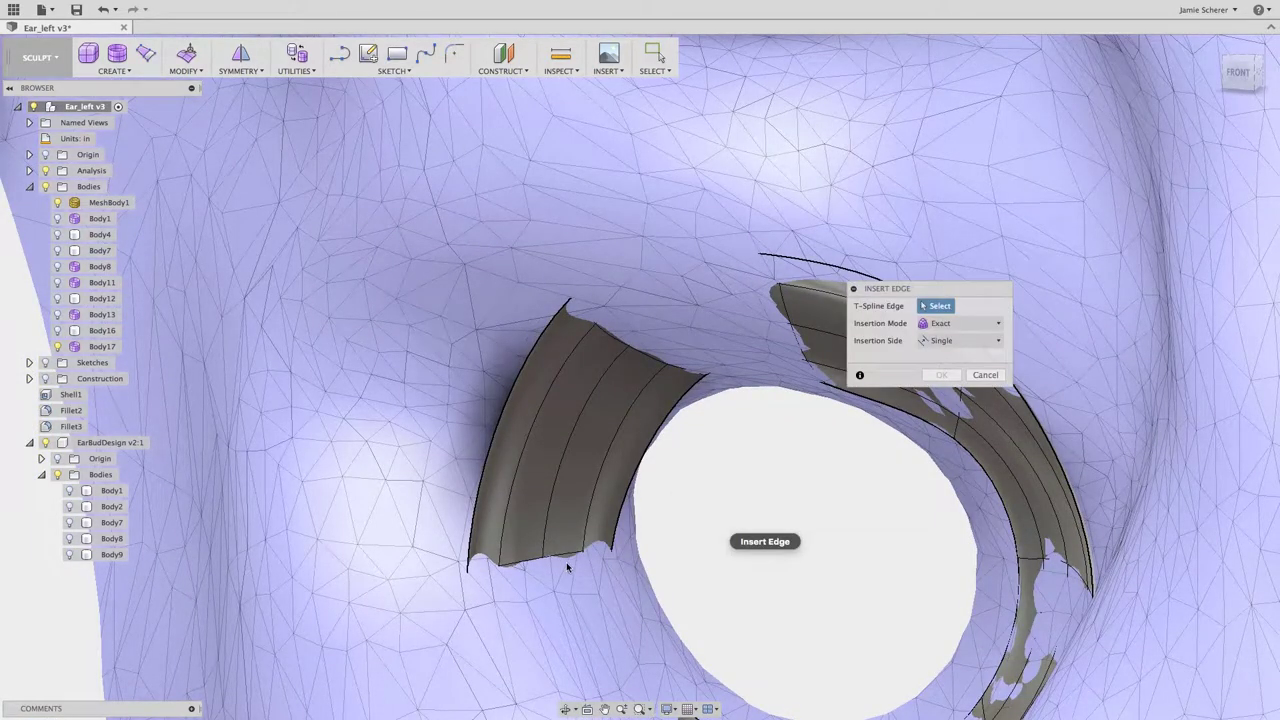
pyautogui.doubleClick(565, 562)
pyautogui.moveTo(574, 318); pyautogui.dragTo(589, 255)
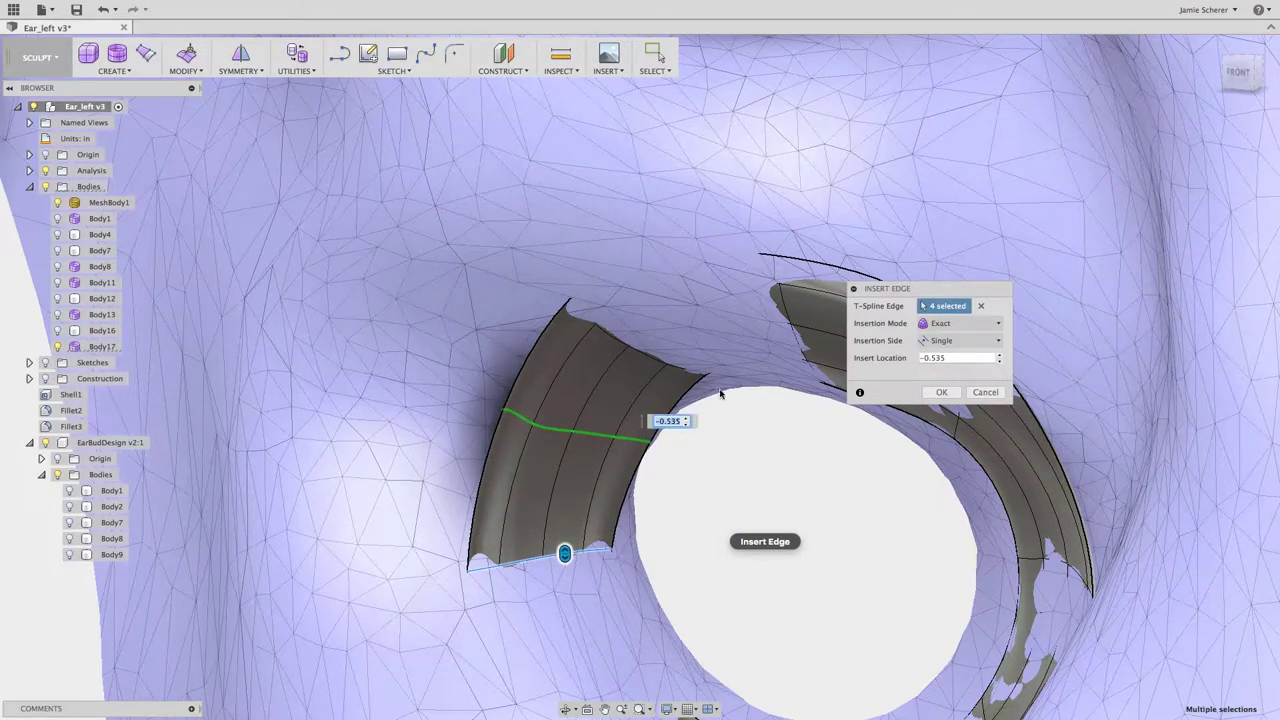
pyautogui.click(941, 392)
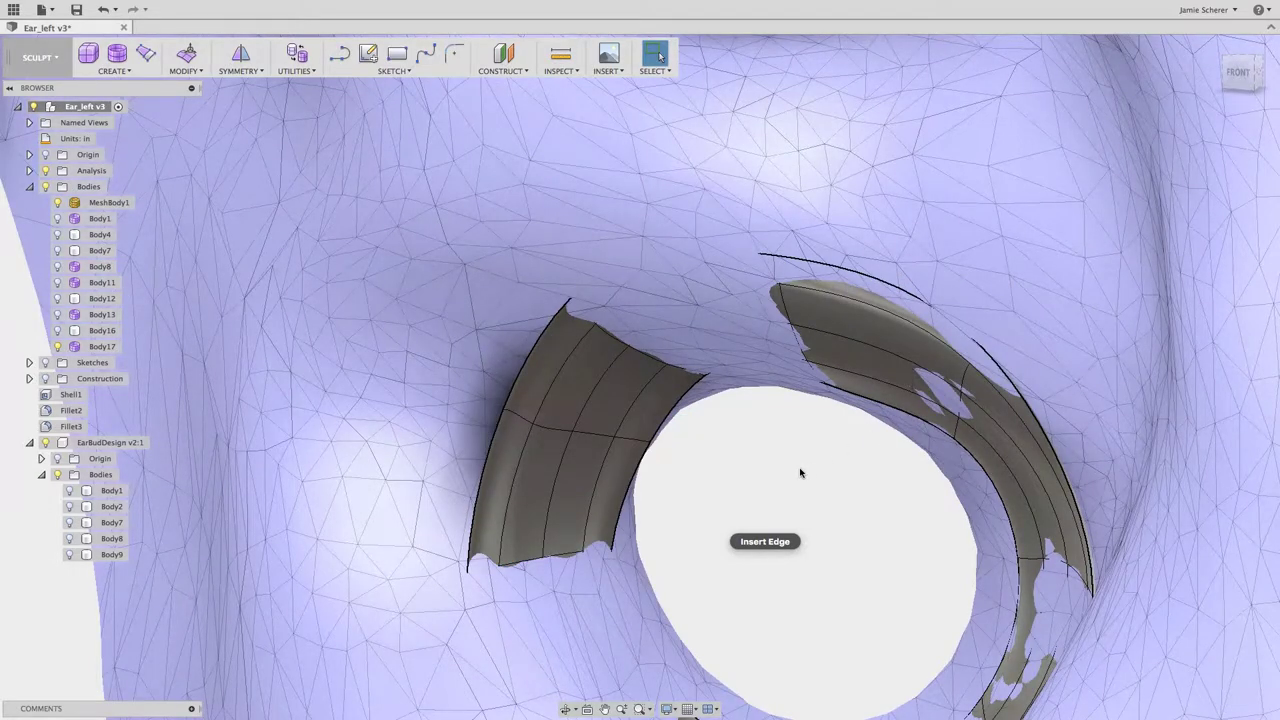
# - Pull the left strip's five vertices onto the ear scan using spull
pyautogui.write('spull')
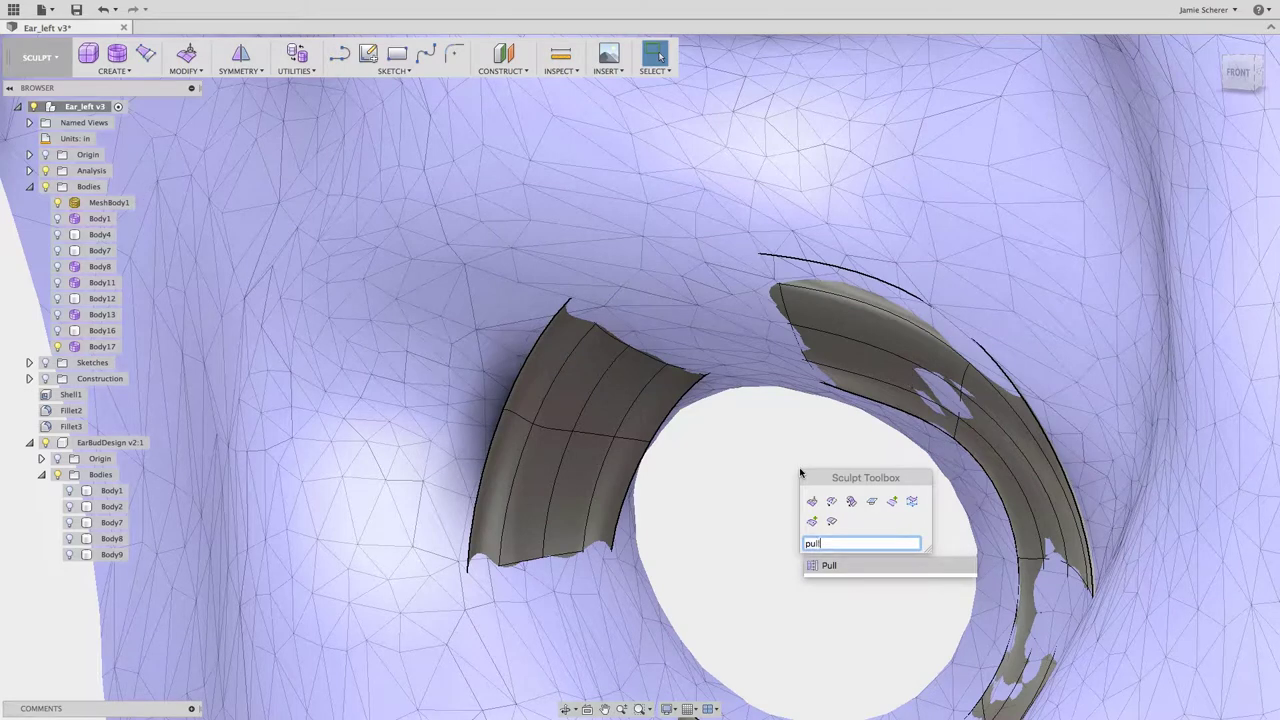
pyautogui.press('Return')
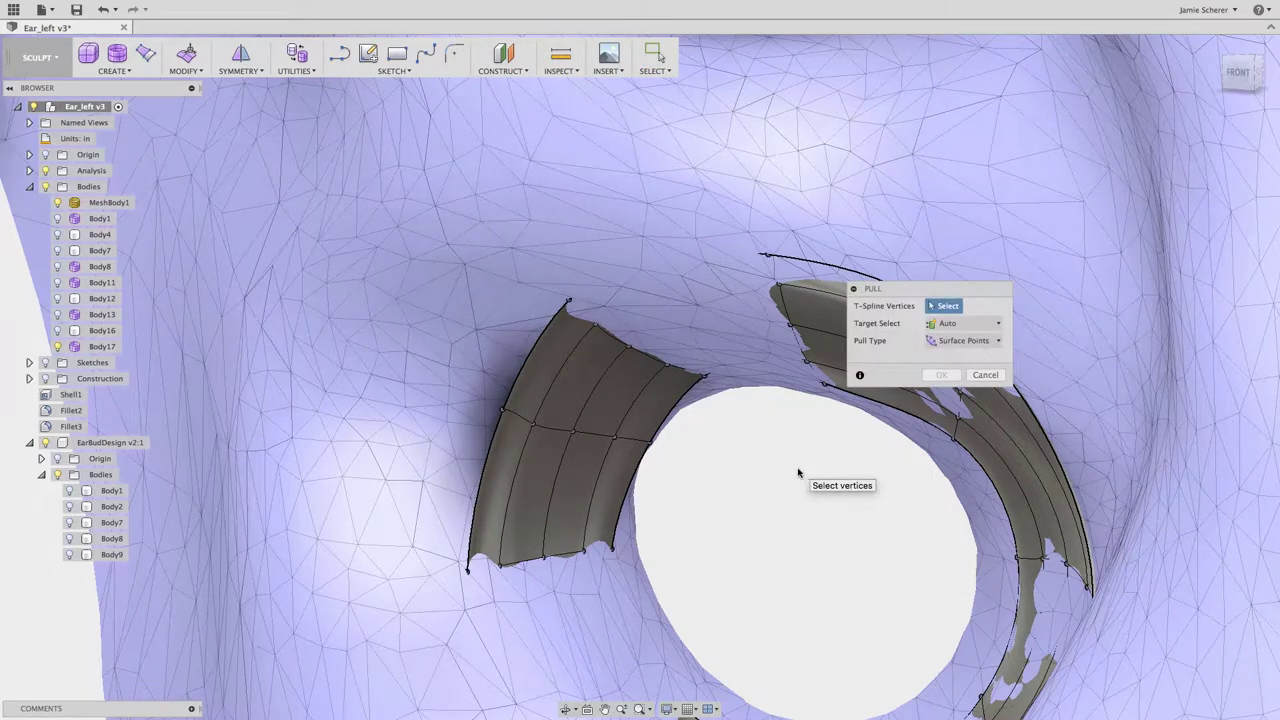
pyautogui.moveTo(716, 481); pyautogui.dragTo(482, 396)
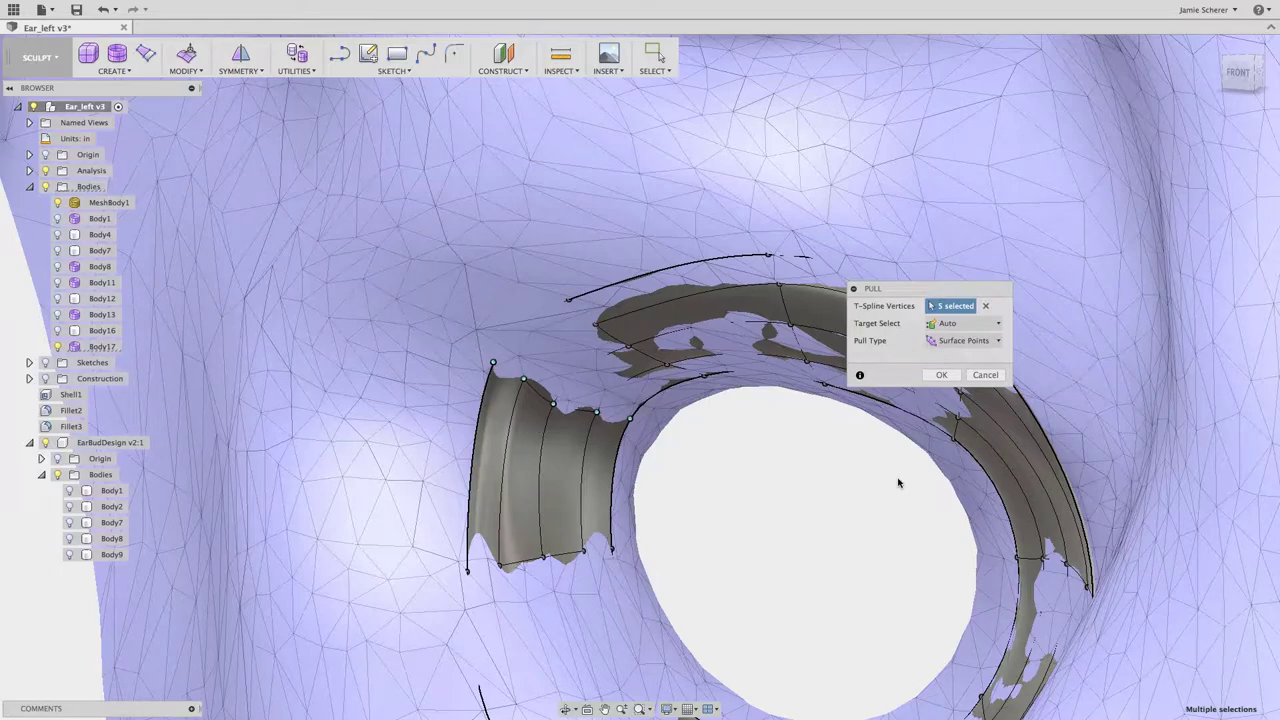
pyautogui.click(940, 375)
pyautogui.keyDown('shift'); pyautogui.moveTo(817, 543); pyautogui.dragTo(760, 435, button='middle'); pyautogui.keyUp('shift')
pyautogui.scroll(-3, 760, 435)
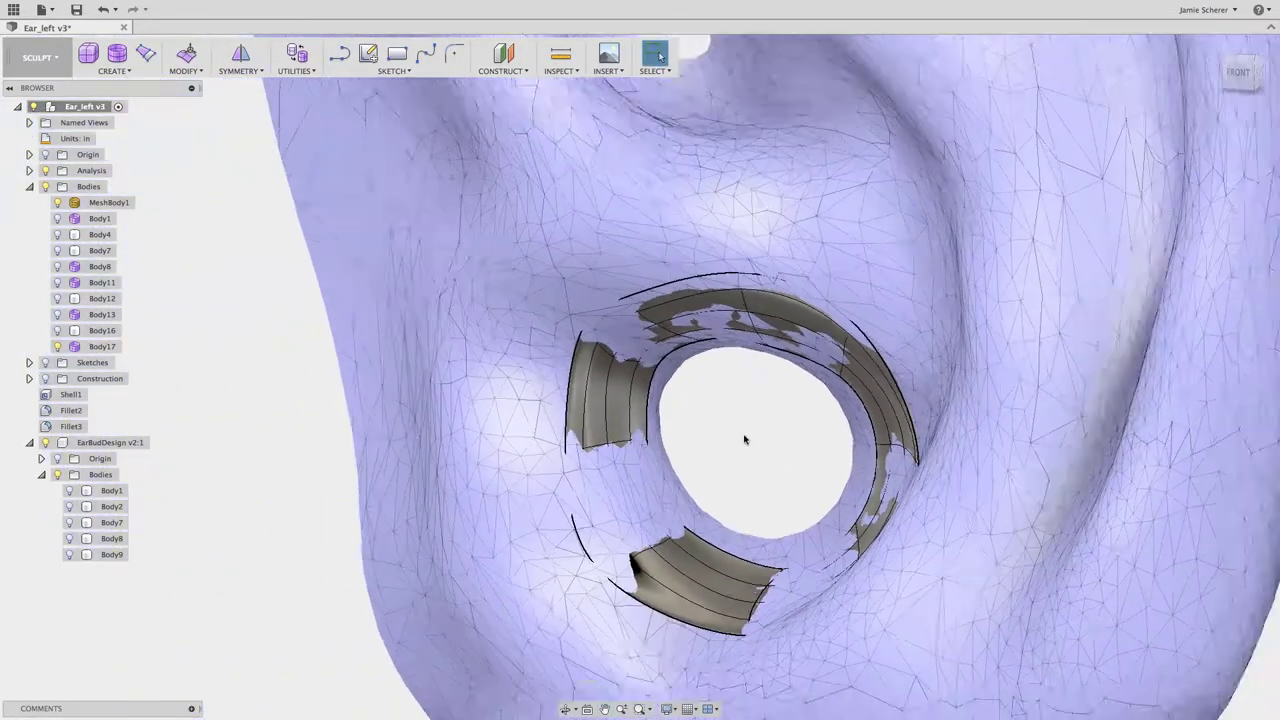
# - Hide MeshBody1 and turn to the left side view of the ring
pyautogui.scroll(-2, 743, 437)
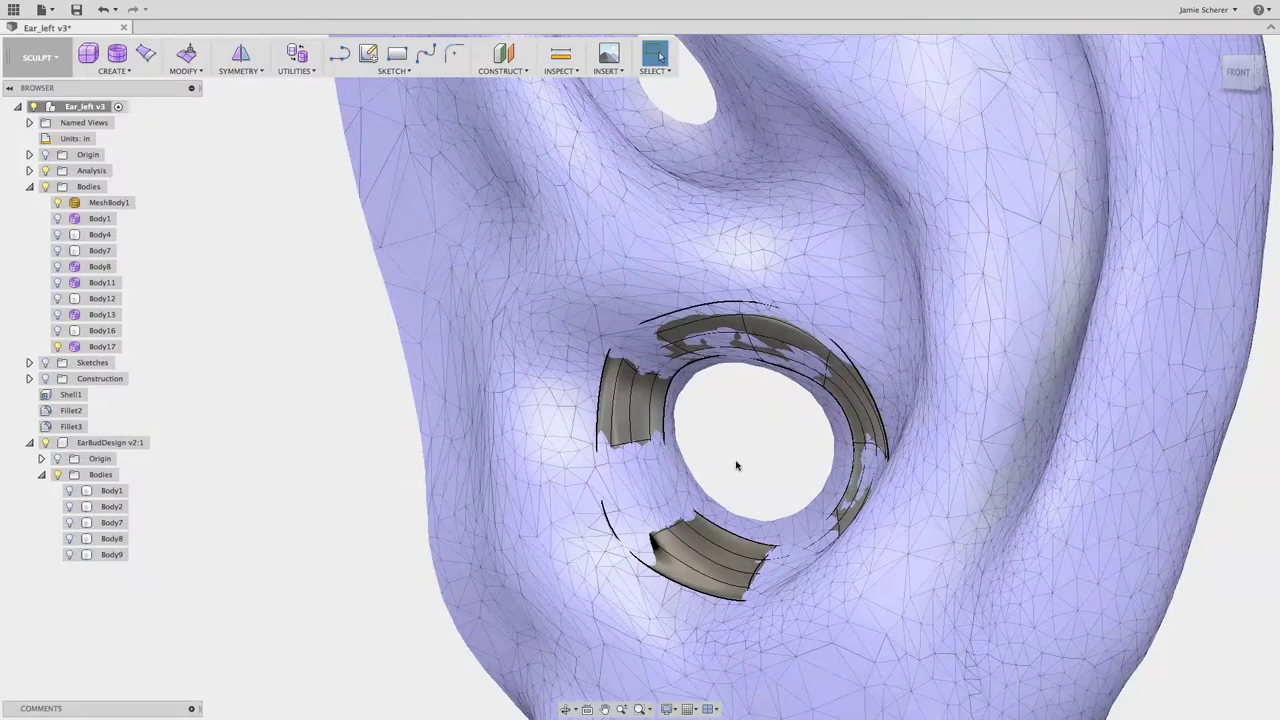
pyautogui.click(58, 203)
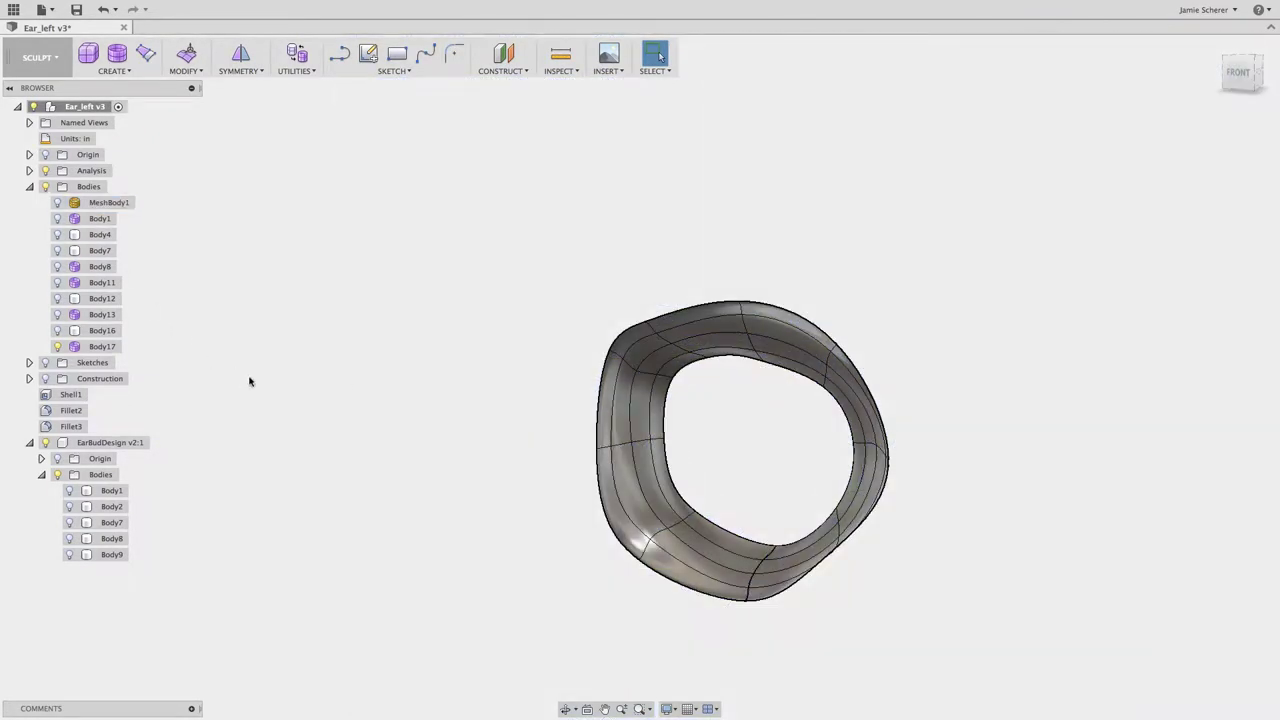
pyautogui.click(1235, 80)
pyautogui.click(1235, 78)
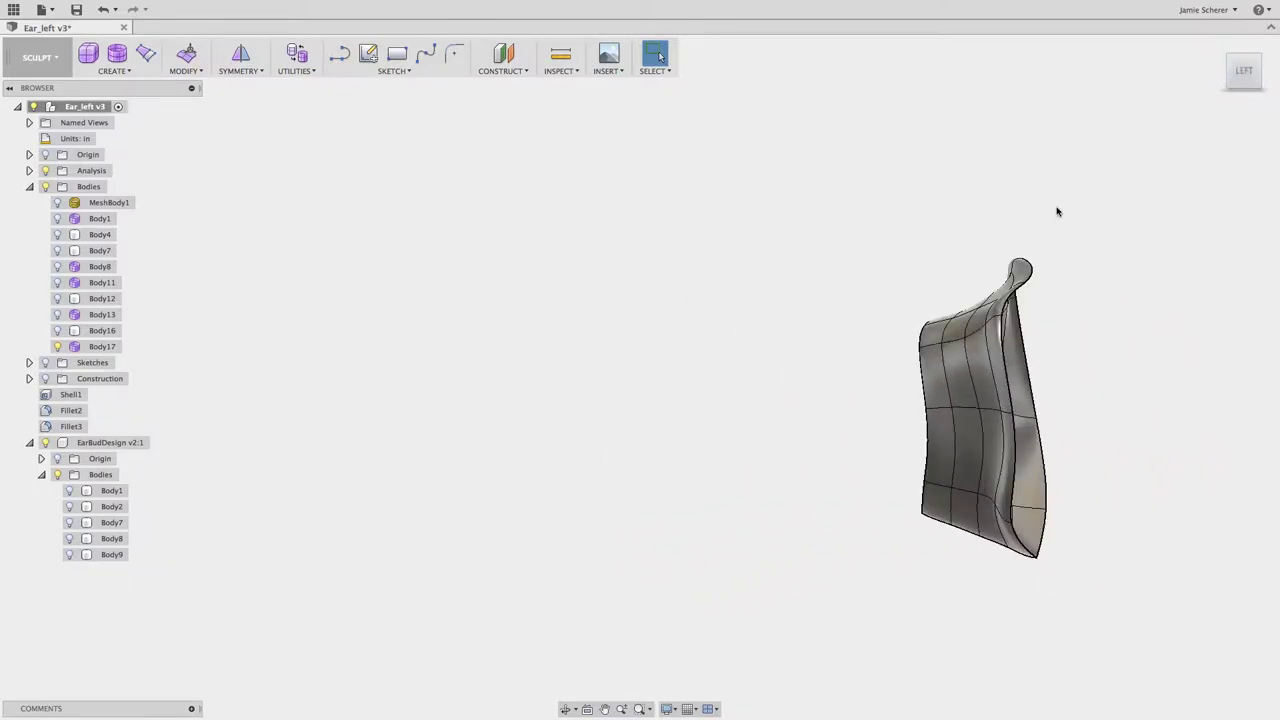
pyautogui.moveTo(1057, 211); pyautogui.dragTo(1006, 440, button='middle')
pyautogui.scroll(3, 714, 437)
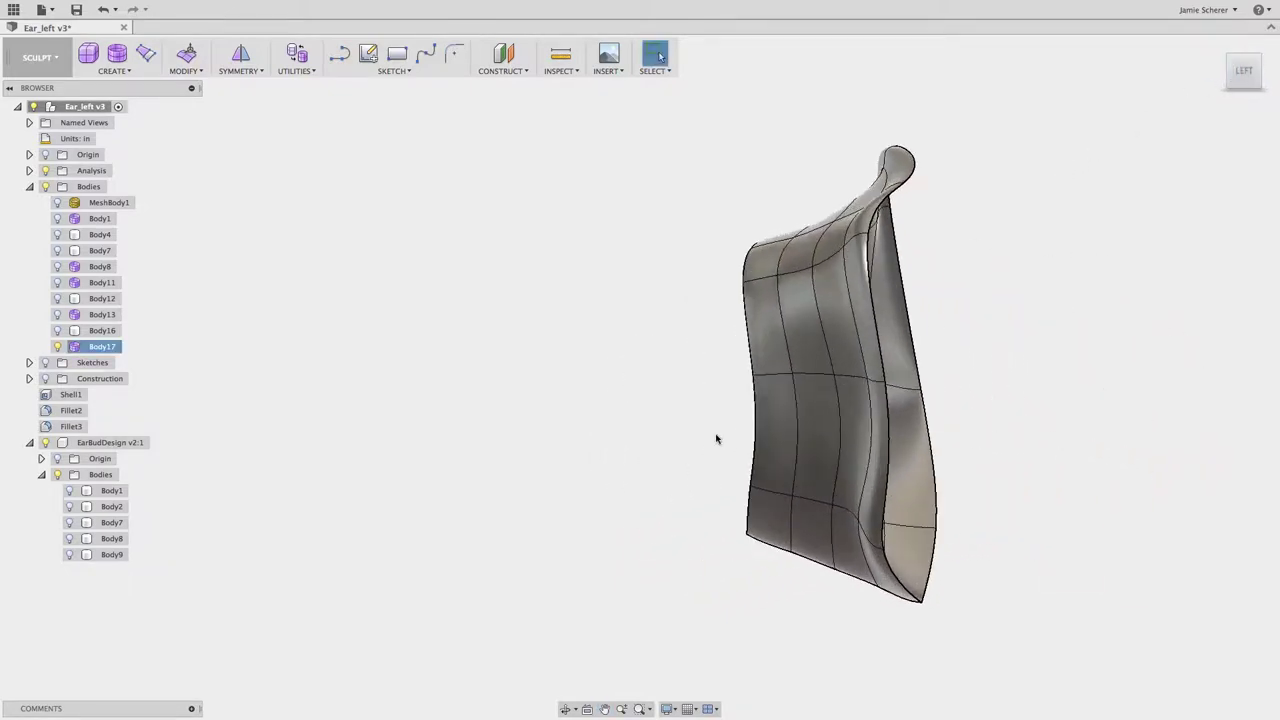
# - Reshape the ring's left edge loop with Edit Form, then clear the selection
pyautogui.doubleClick(746, 343)
pyautogui.rightClick(734, 354)
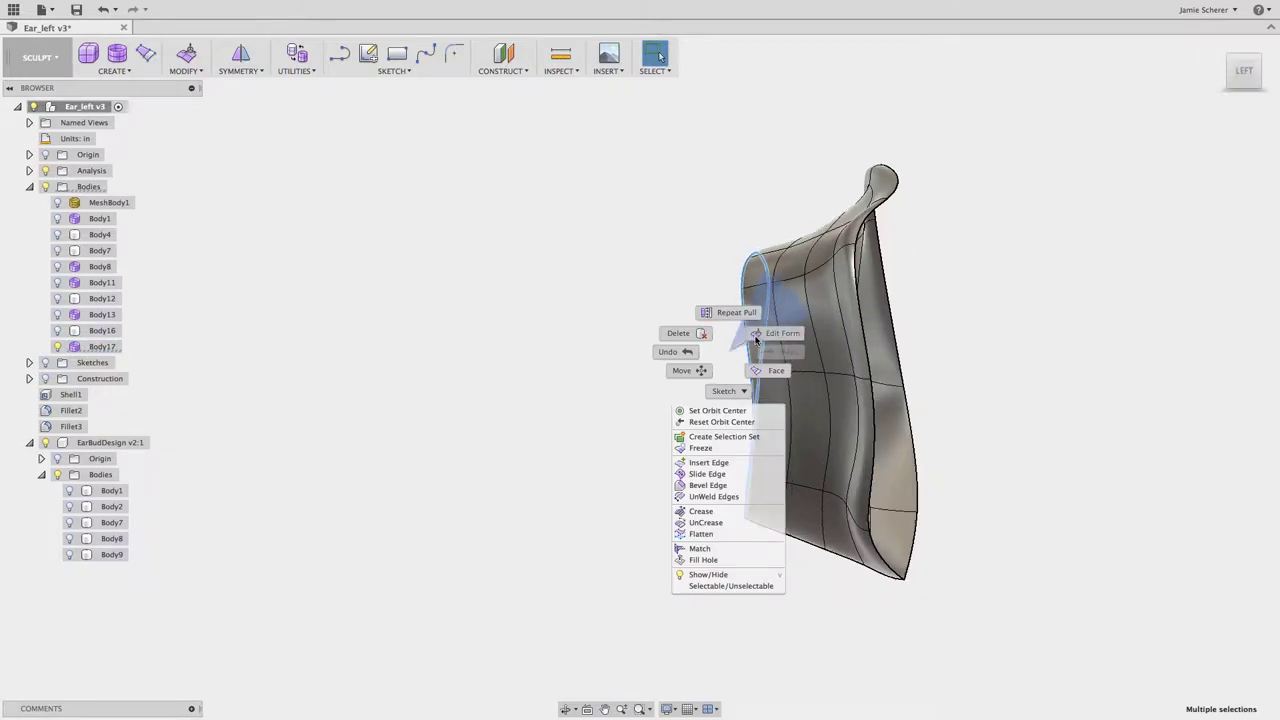
pyautogui.click(731, 309)
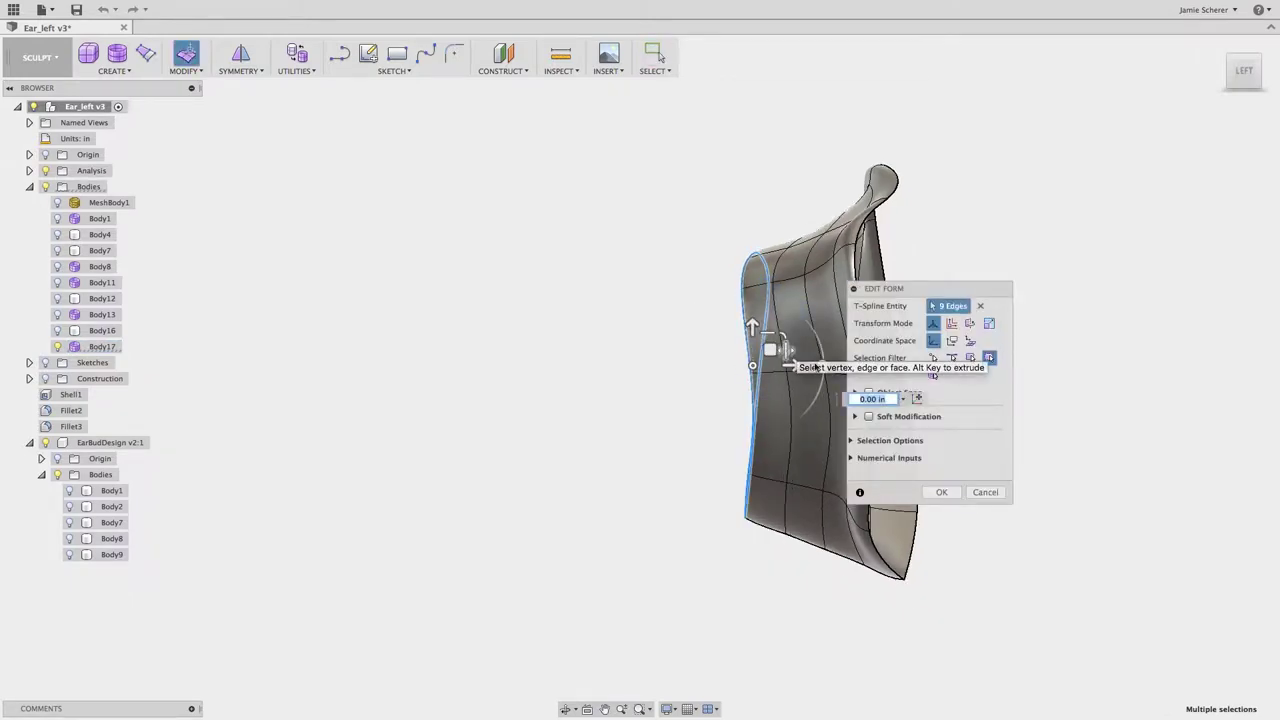
pyautogui.moveTo(752, 365); pyautogui.dragTo(746, 518)
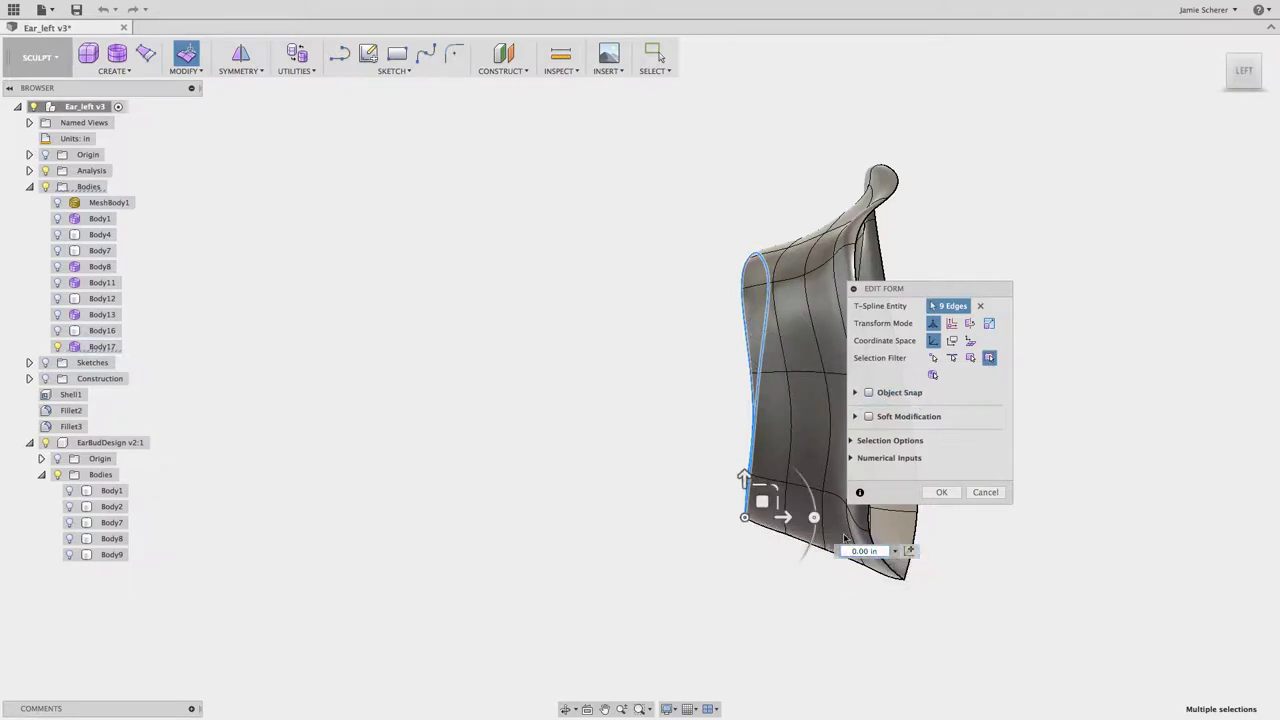
pyautogui.press('Escape')
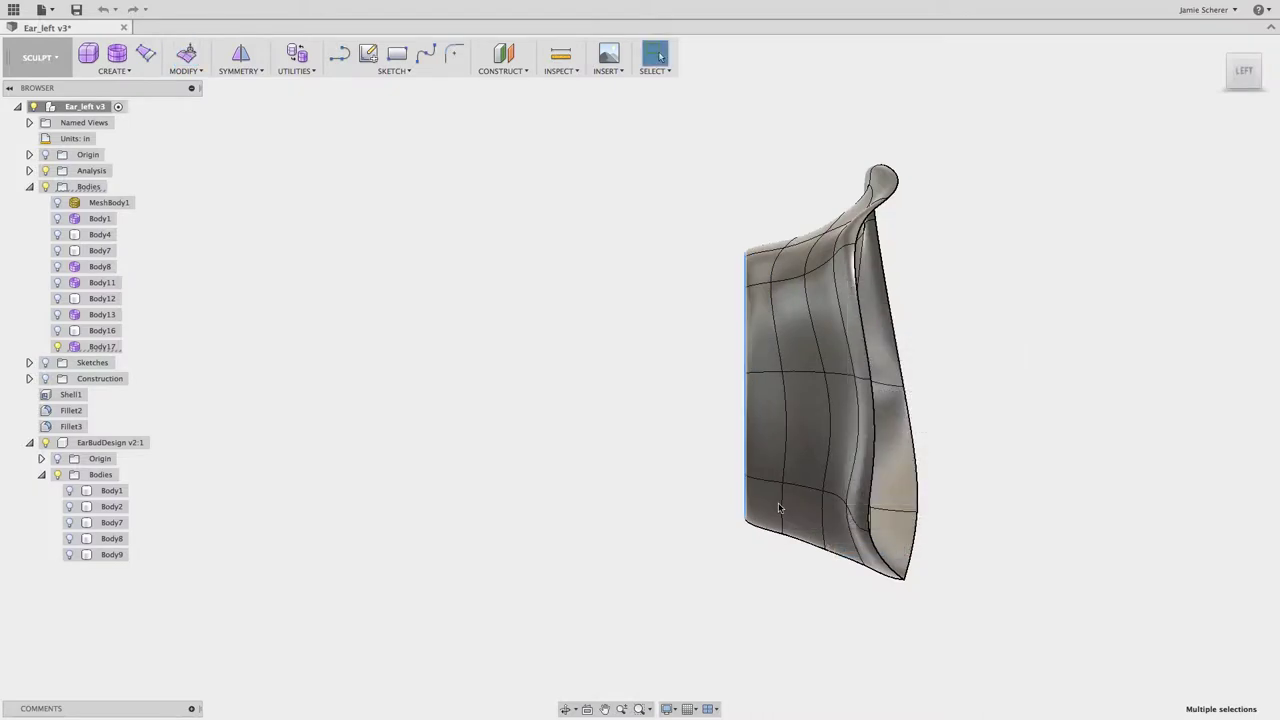
pyautogui.click(1067, 428)
# - Show the hidden earbud bodies again around the tip
pyautogui.moveTo(1067, 423); pyautogui.dragTo(797, 417, button='middle')
pyautogui.click(122, 510)
pyautogui.keyDown('shift'); pyautogui.click(112, 554); pyautogui.keyUp('shift')
pyautogui.rightClick(114, 554)
pyautogui.click(250, 652)
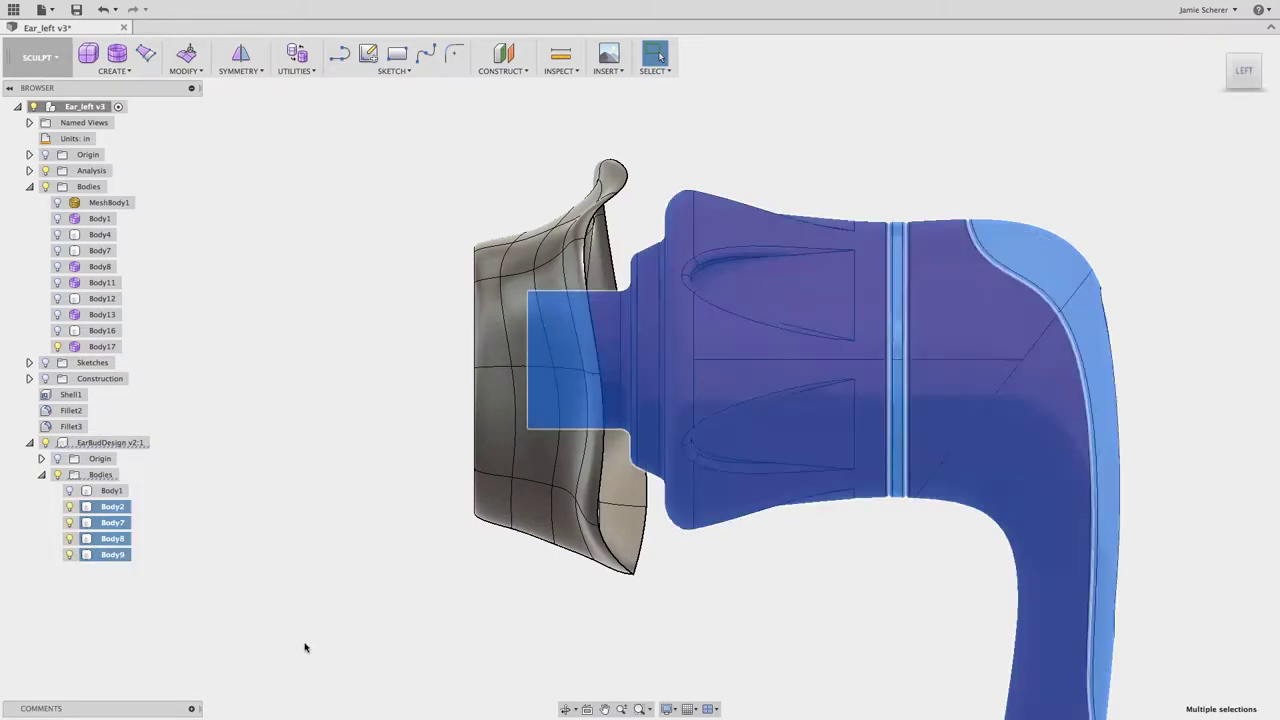
# - Flatten the tip's inner rim vertices onto the nozzle ring's plane using Select Plane
pyautogui.click(394, 363)
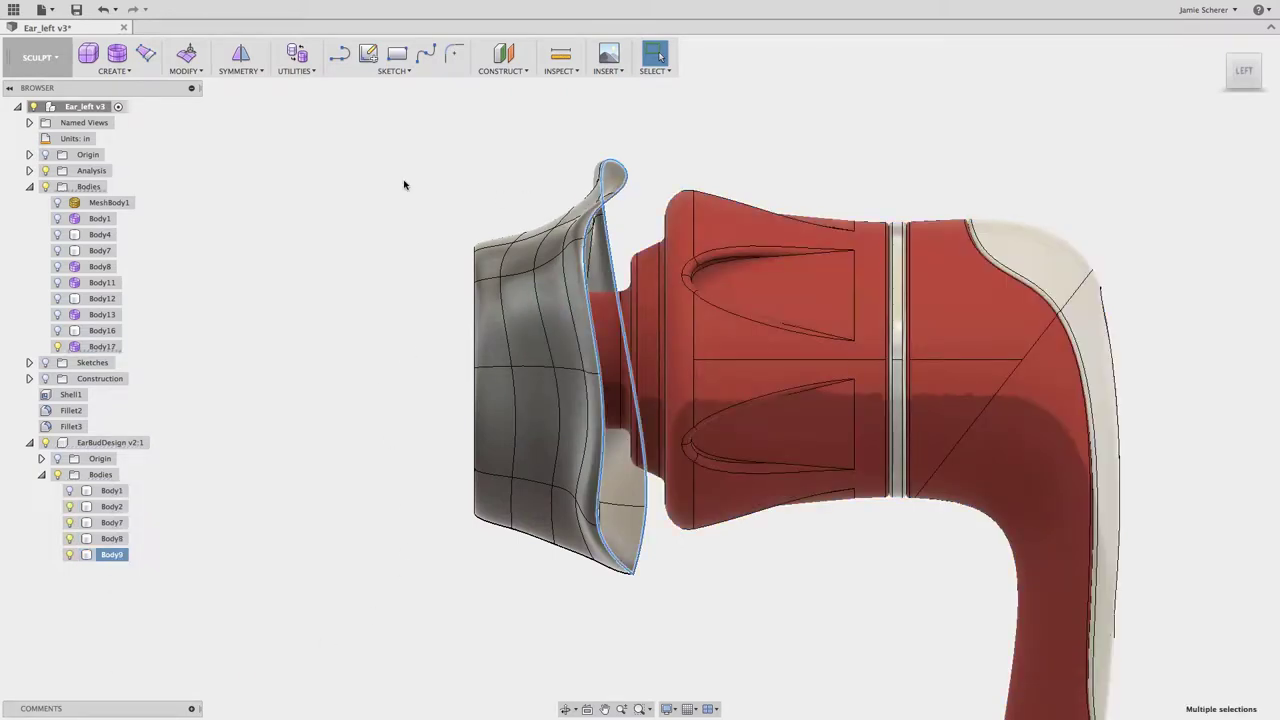
pyautogui.write('sf')
pyautogui.write('latten')
pyautogui.click(446, 280)
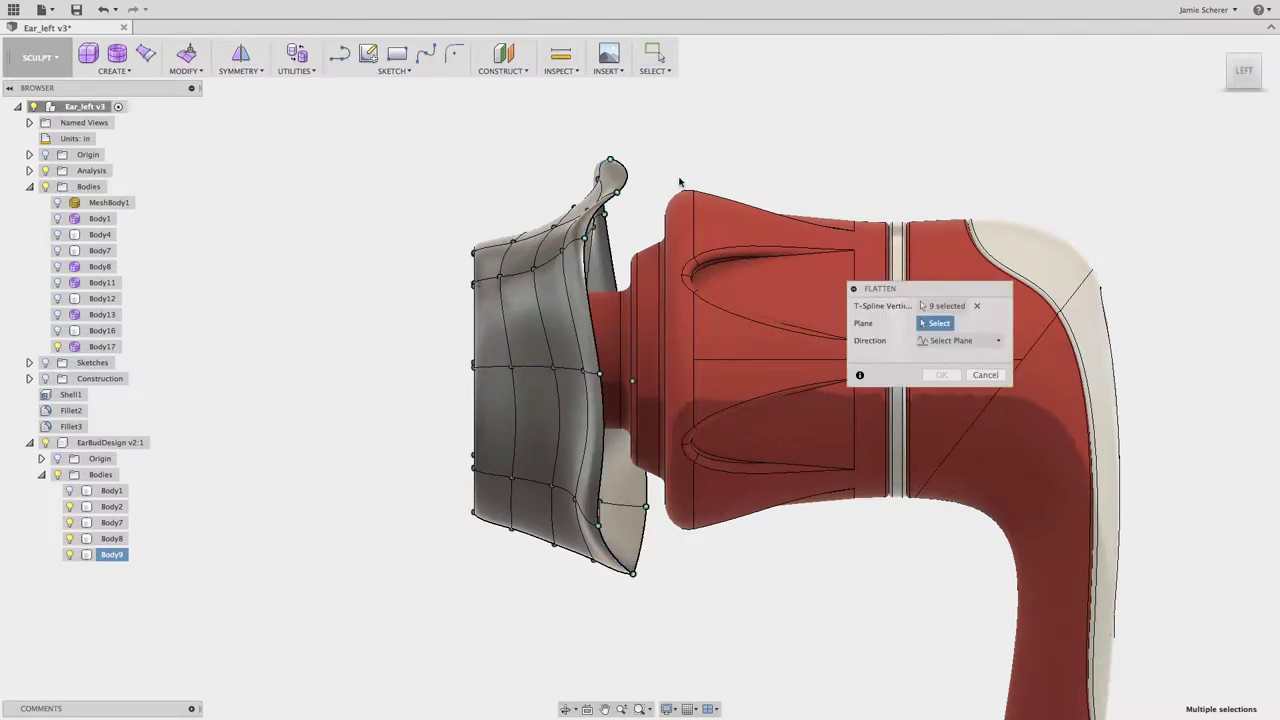
pyautogui.keyDown('shift'); pyautogui.moveTo(680, 157); pyautogui.dragTo(850, 290, button='middle'); pyautogui.keyUp('shift')
pyautogui.click(941, 340)
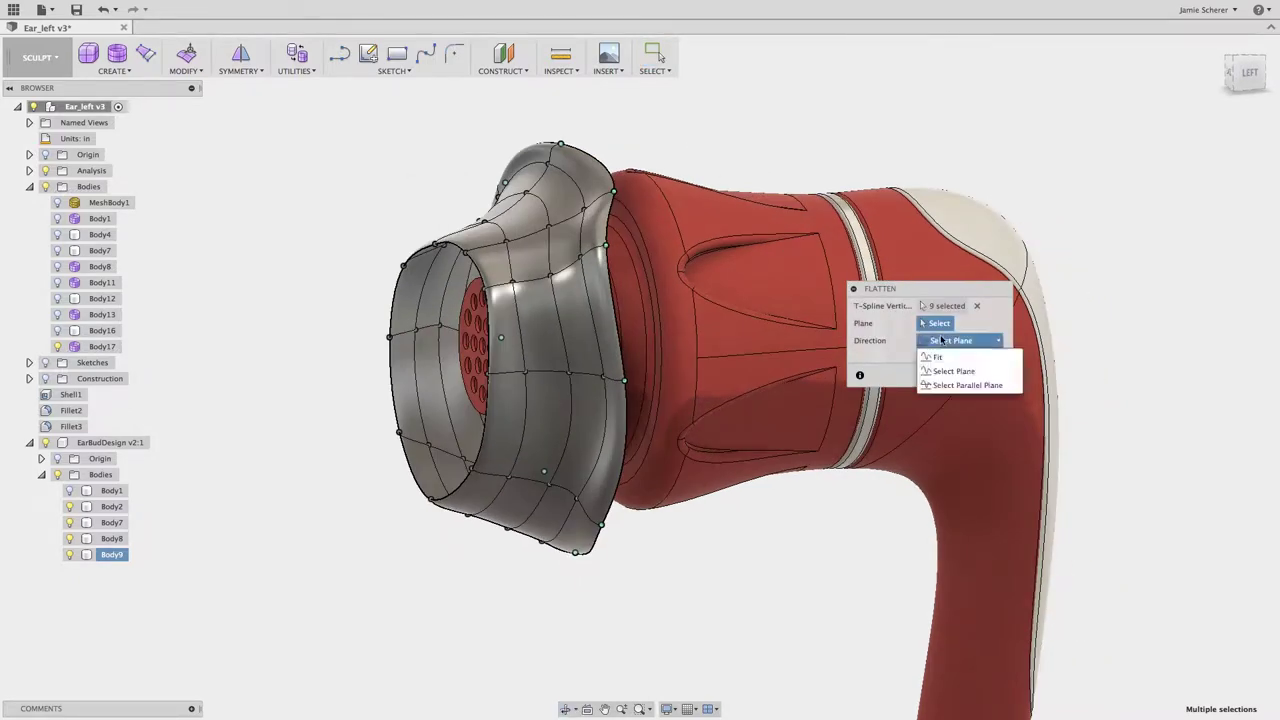
pyautogui.click(900, 385)
pyautogui.scroll(3, 640, 262)
pyautogui.scroll(2, 640, 262)
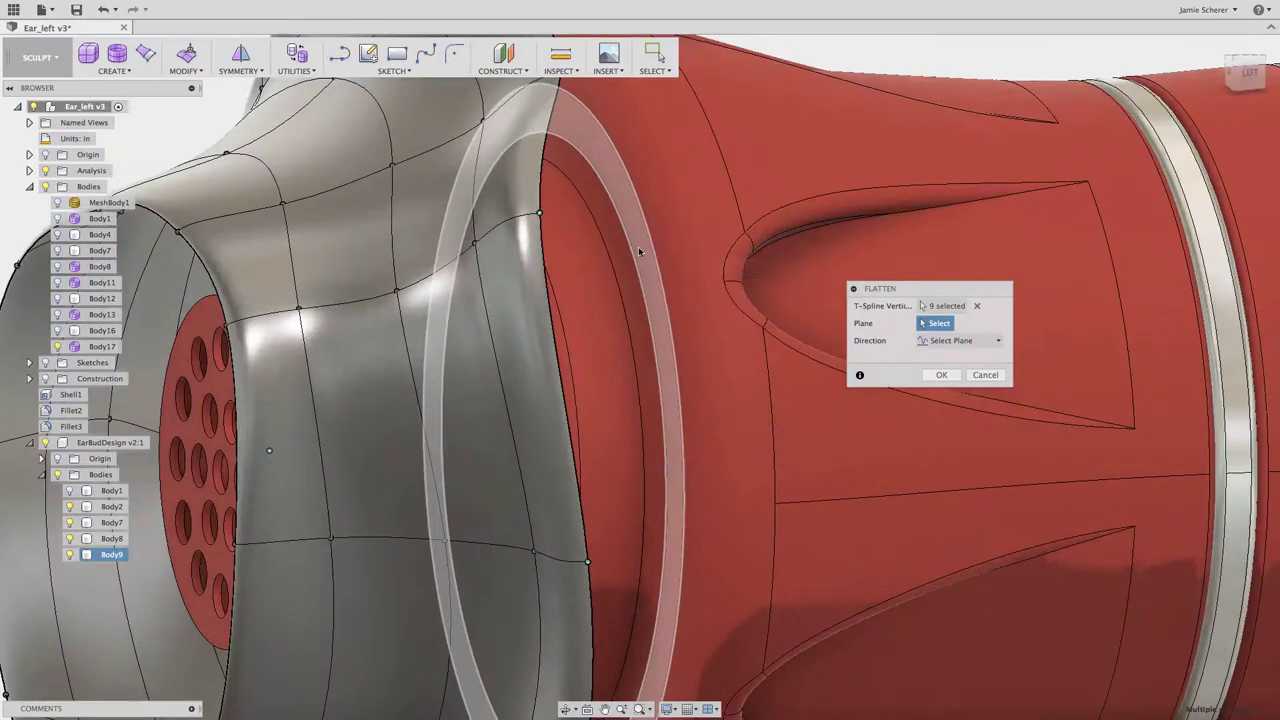
pyautogui.click(640, 262)
pyautogui.scroll(-5, 640, 262)
pyautogui.click(1249, 75)
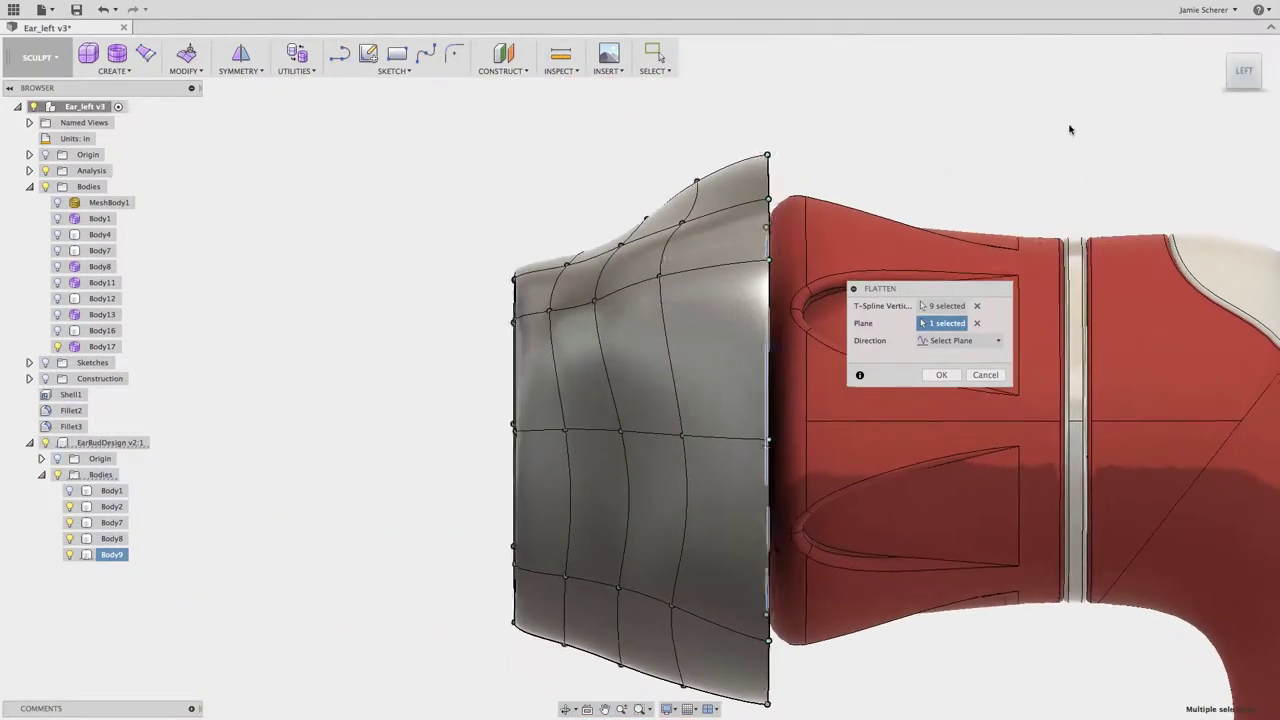
pyautogui.click(942, 375)
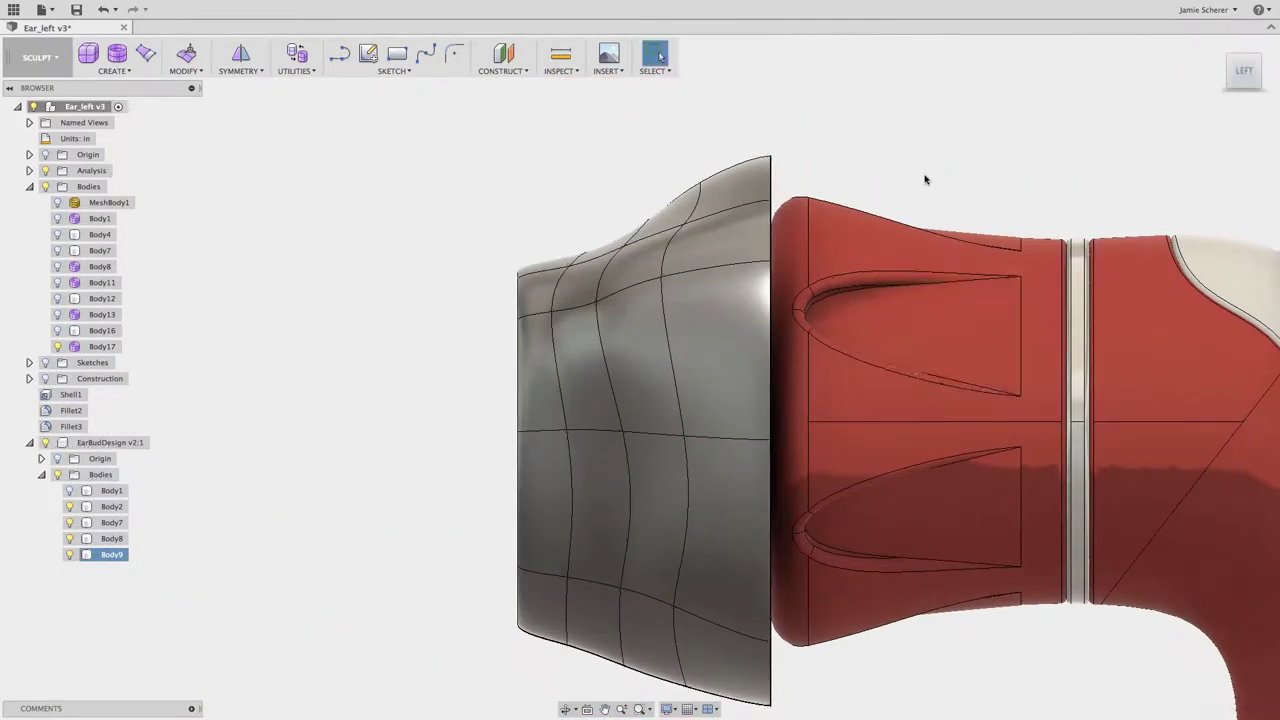
# - Briefly show the ear mesh to check the tip's fit, then hide it again
pyautogui.keyDown('shift'); pyautogui.moveTo(942, 160); pyautogui.dragTo(153, 338, button='middle'); pyautogui.keyUp('shift')
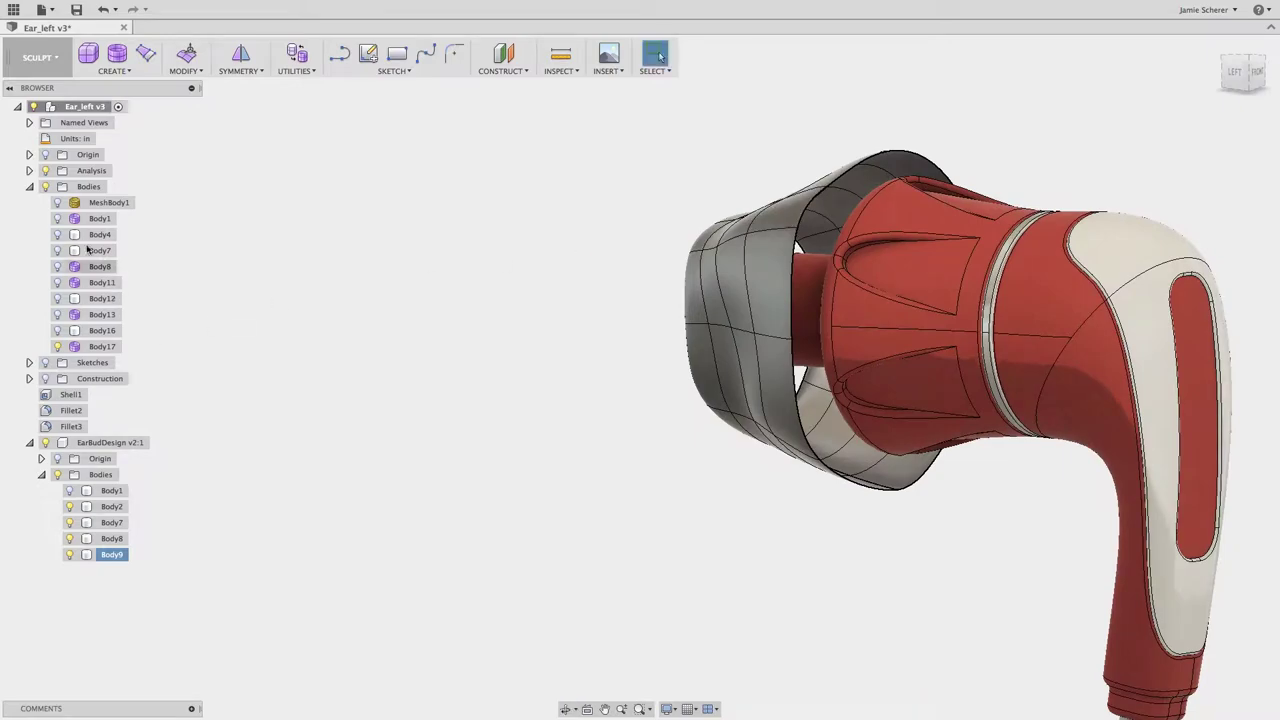
pyautogui.click(57, 202)
pyautogui.moveTo(336, 389)
pyautogui.keyDown('shift'); pyautogui.mouseDown(button='middle')
pyautogui.moveTo(277, 371)
pyautogui.moveTo(243, 386)
pyautogui.moveTo(316, 390)
pyautogui.mouseUp(button='middle'); pyautogui.keyUp('shift')
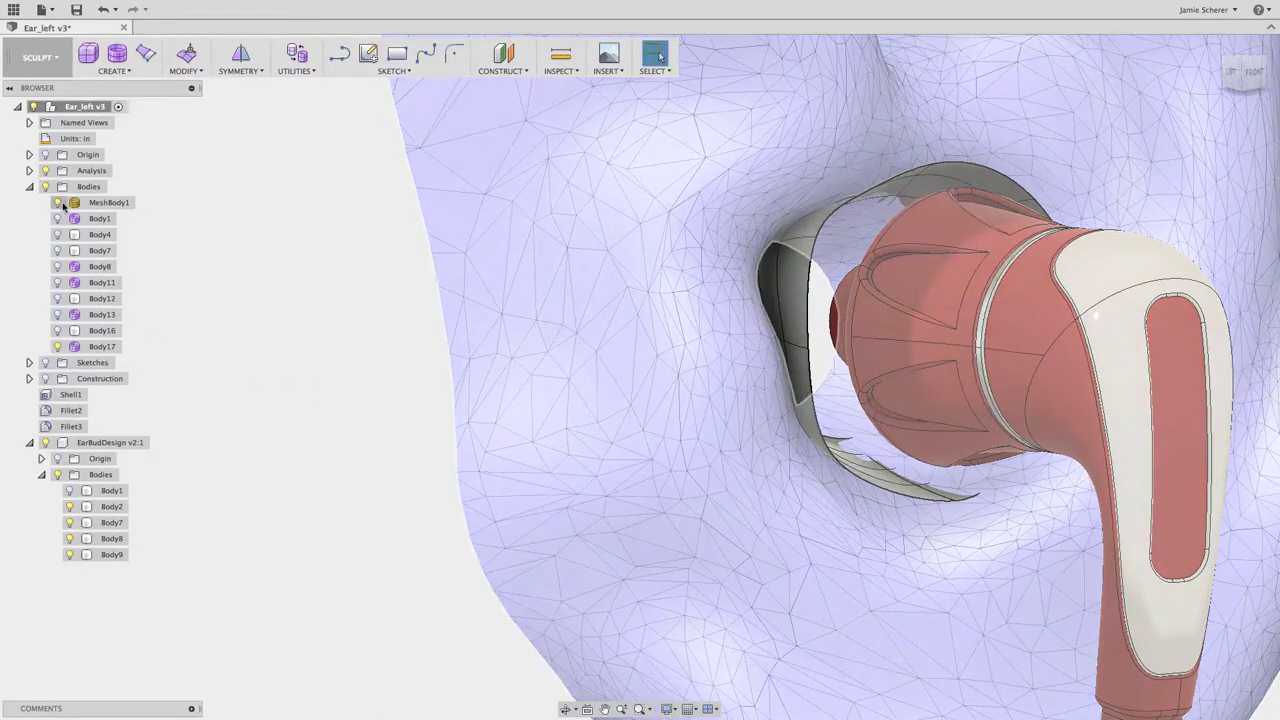
pyautogui.click(57, 202)
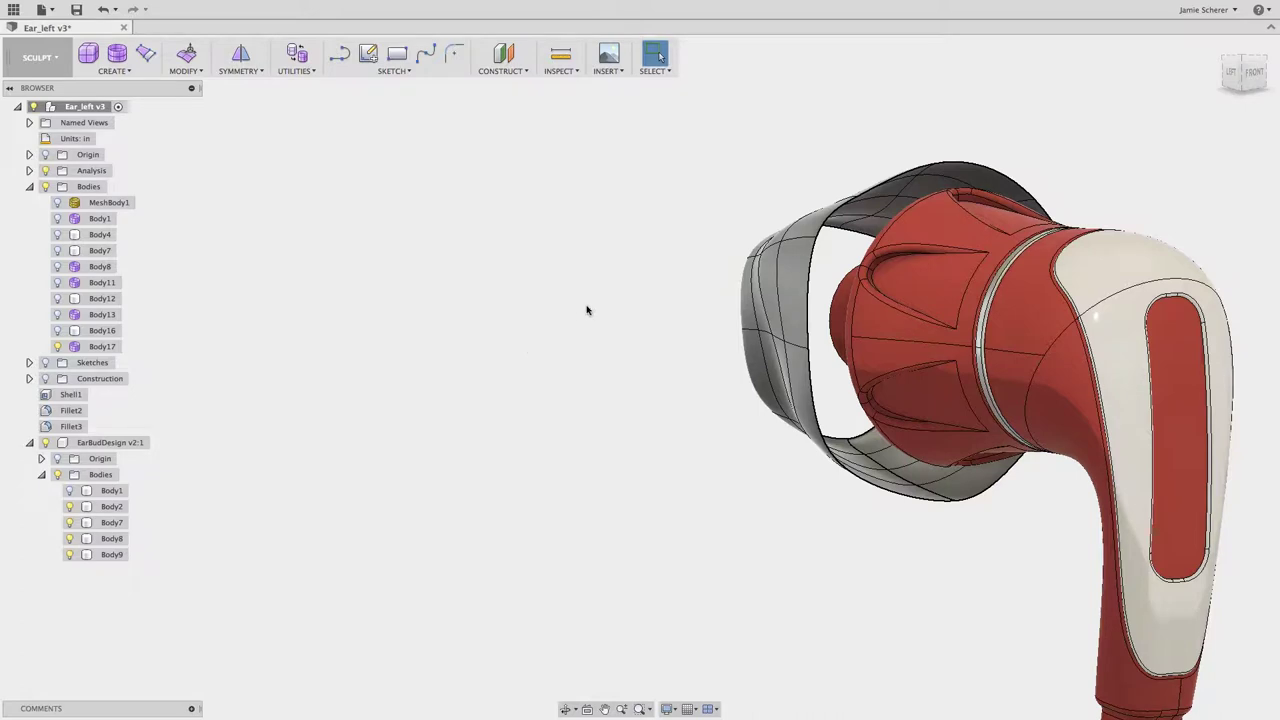
pyautogui.moveTo(1243, 73)
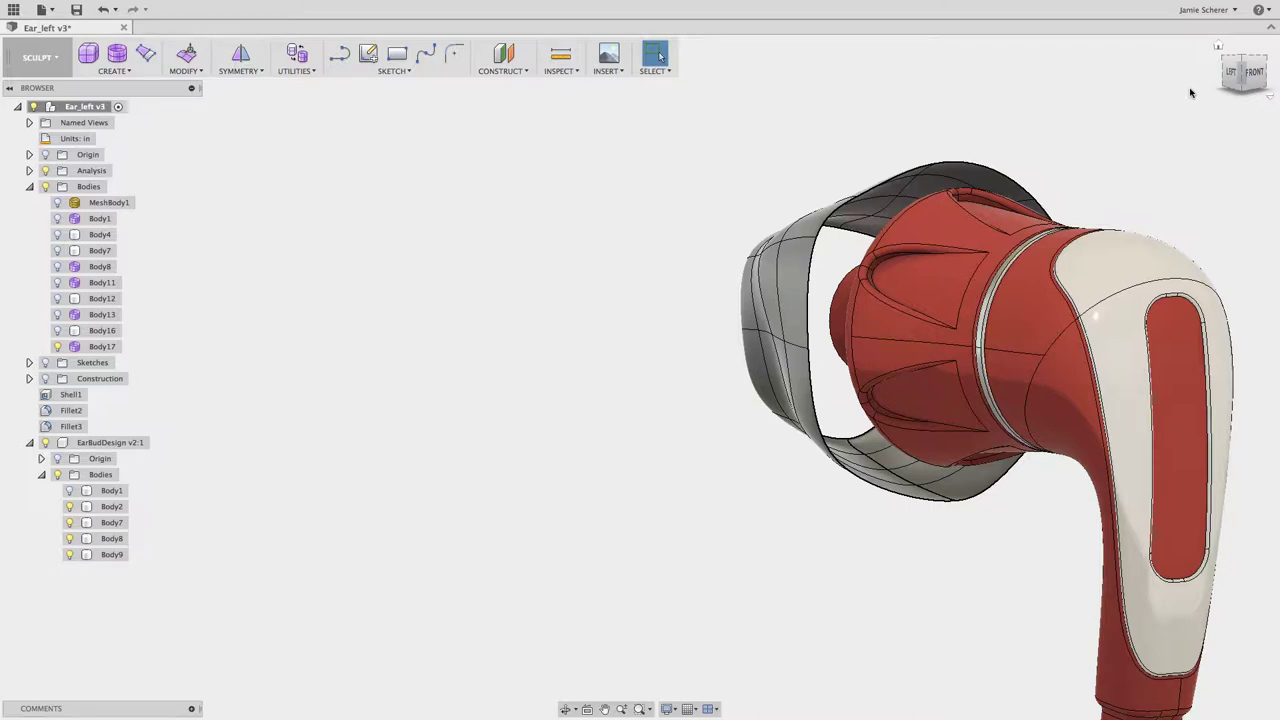
pyautogui.keyDown('shift'); pyautogui.moveTo(649, 171); pyautogui.dragTo(678, 200, button='middle'); pyautogui.keyUp('shift')
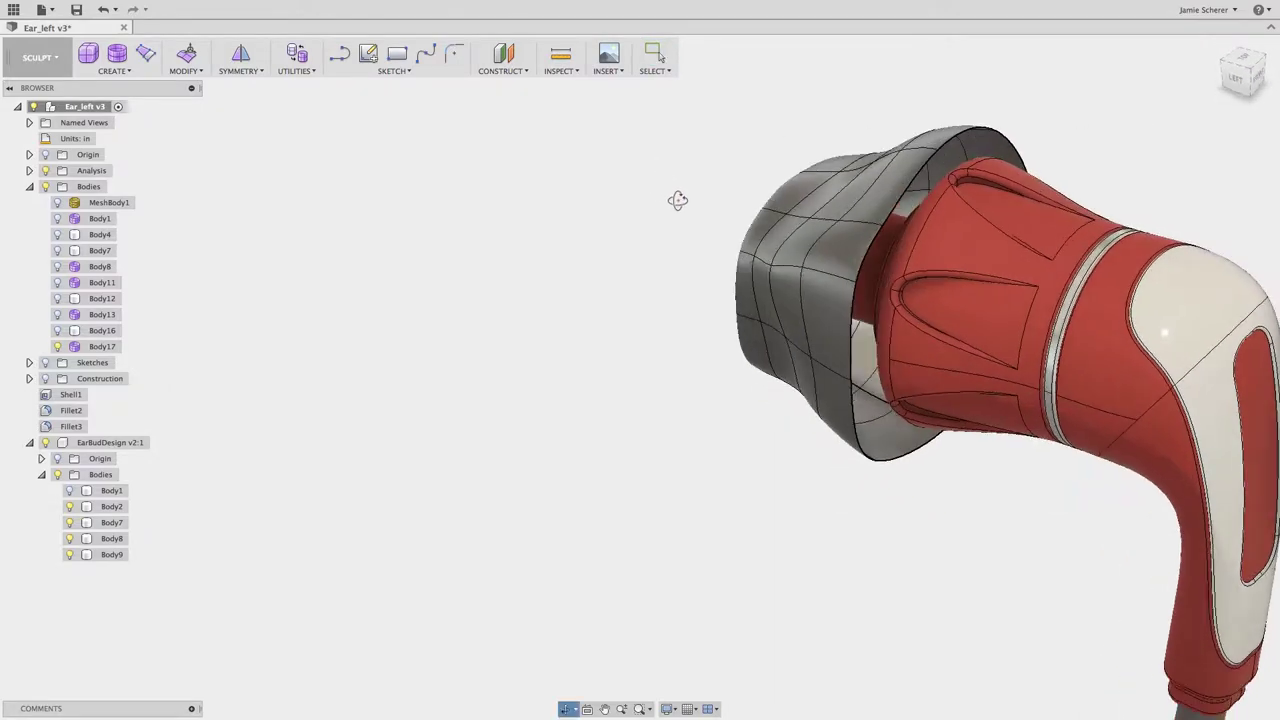
# - Convert the nozzle's ring face into the new T-spline body Body18
pyautogui.scroll(4, 980, 190)
pyautogui.click(295, 72)
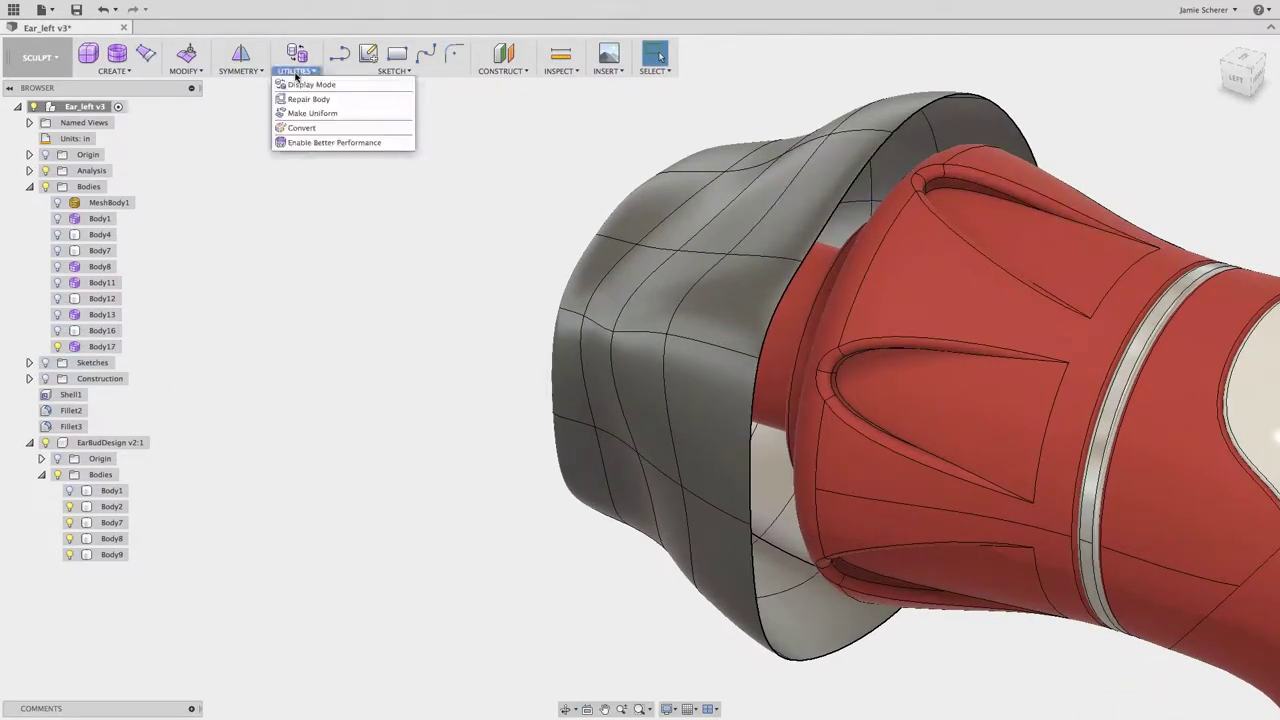
pyautogui.click(301, 128)
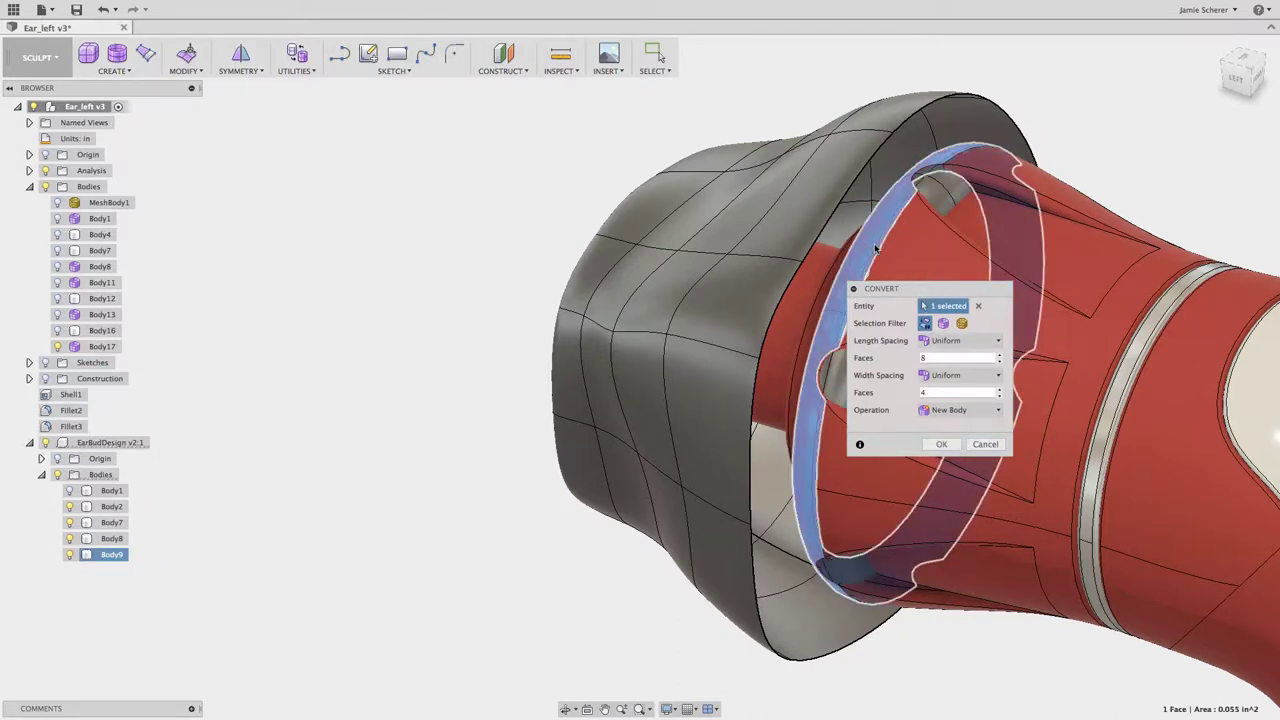
pyautogui.click(875, 244)
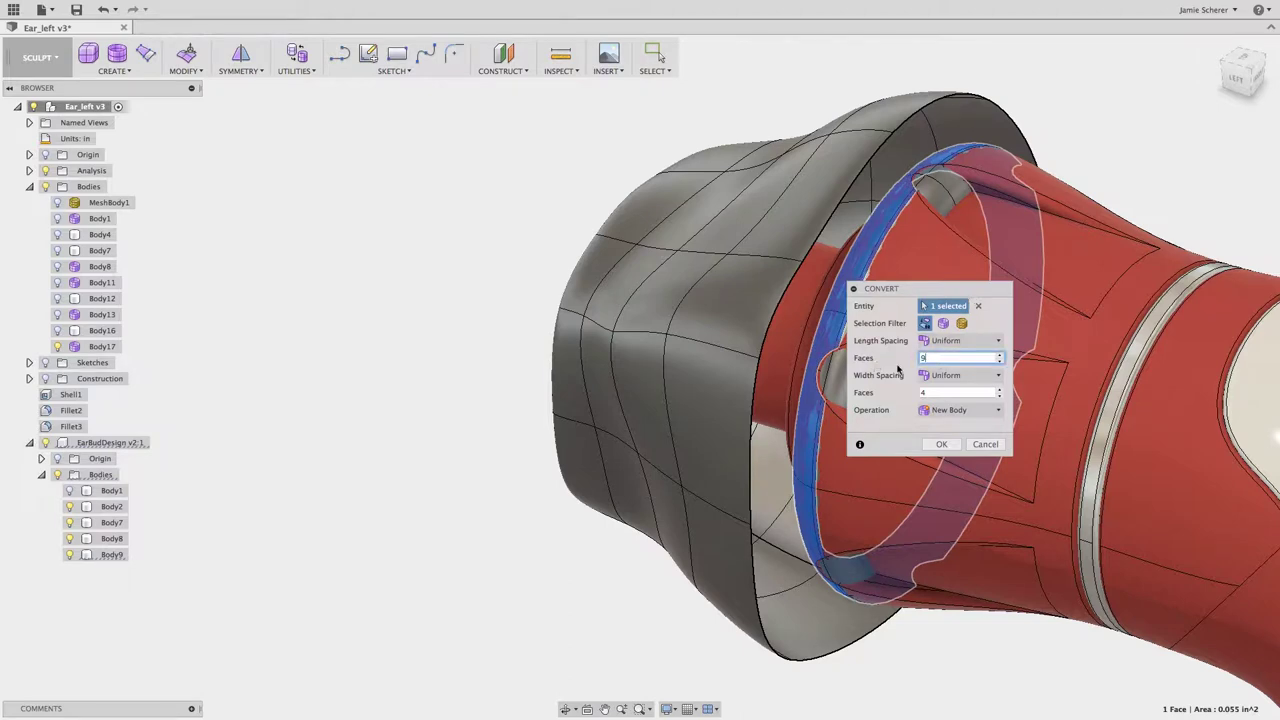
pyautogui.write('9')
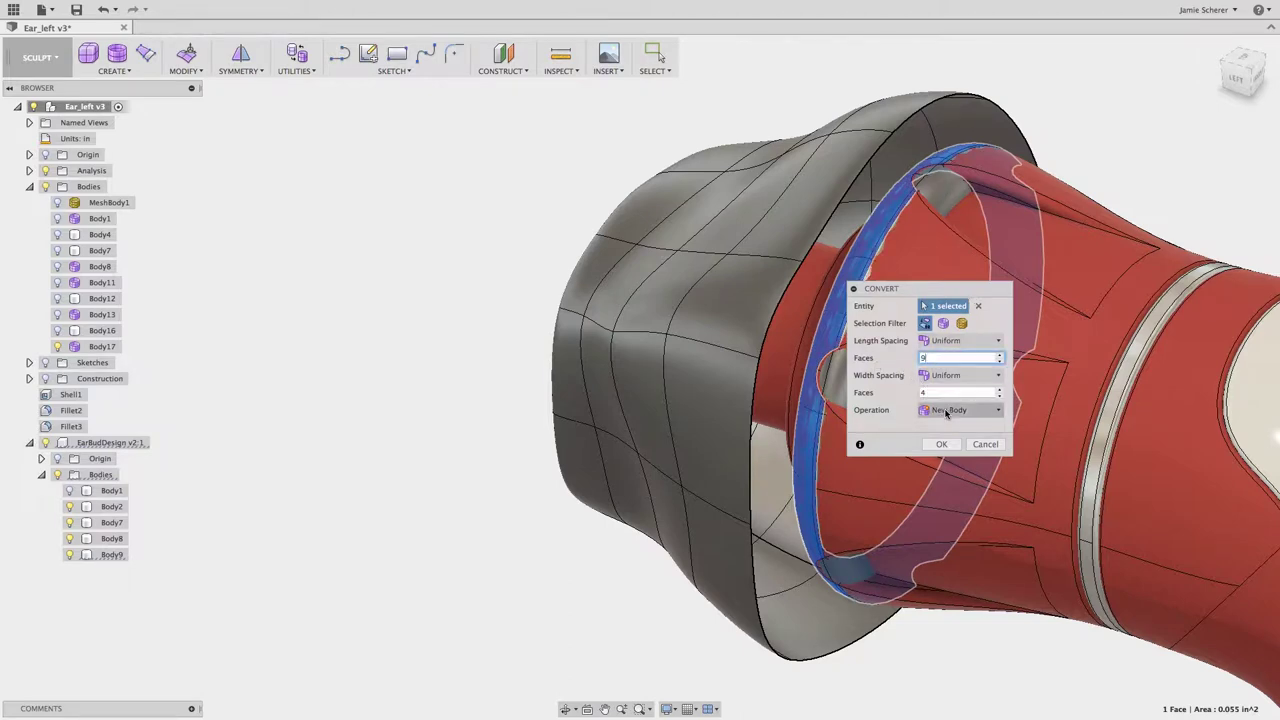
pyautogui.click(945, 446)
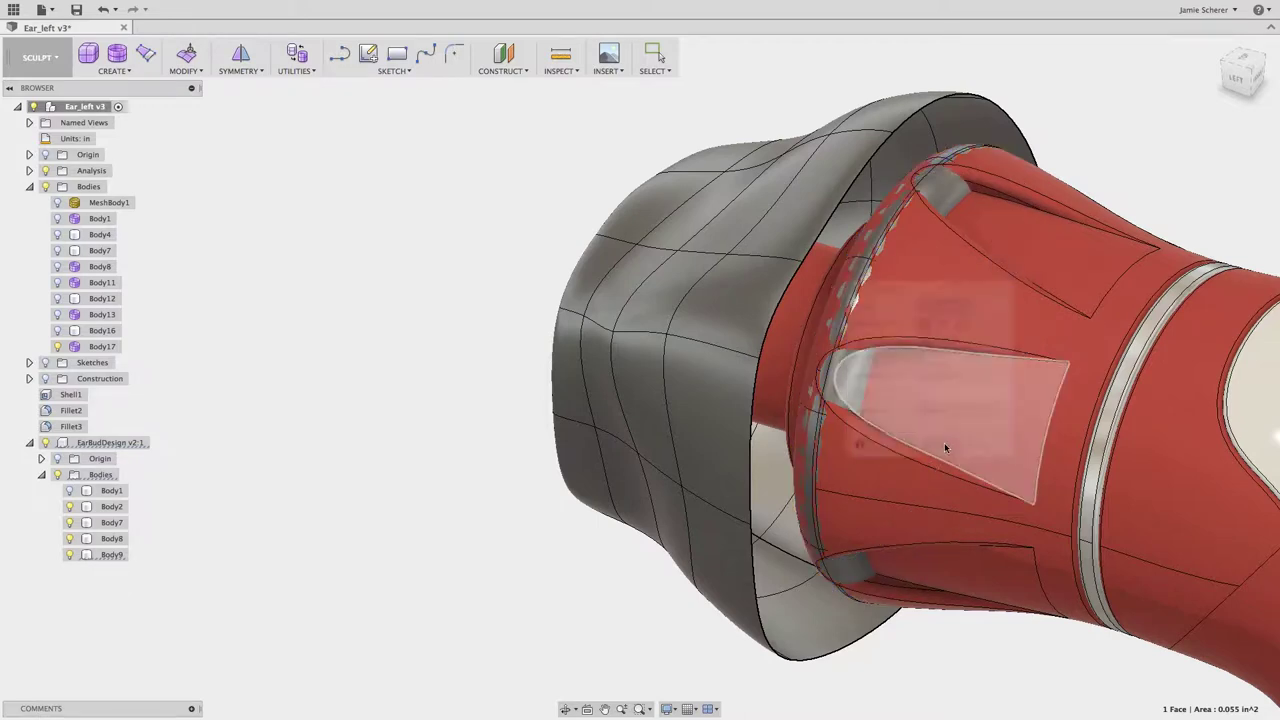
# - Hide Body2 through Body9 and select the ring's two rim edges
pyautogui.click(111, 522)
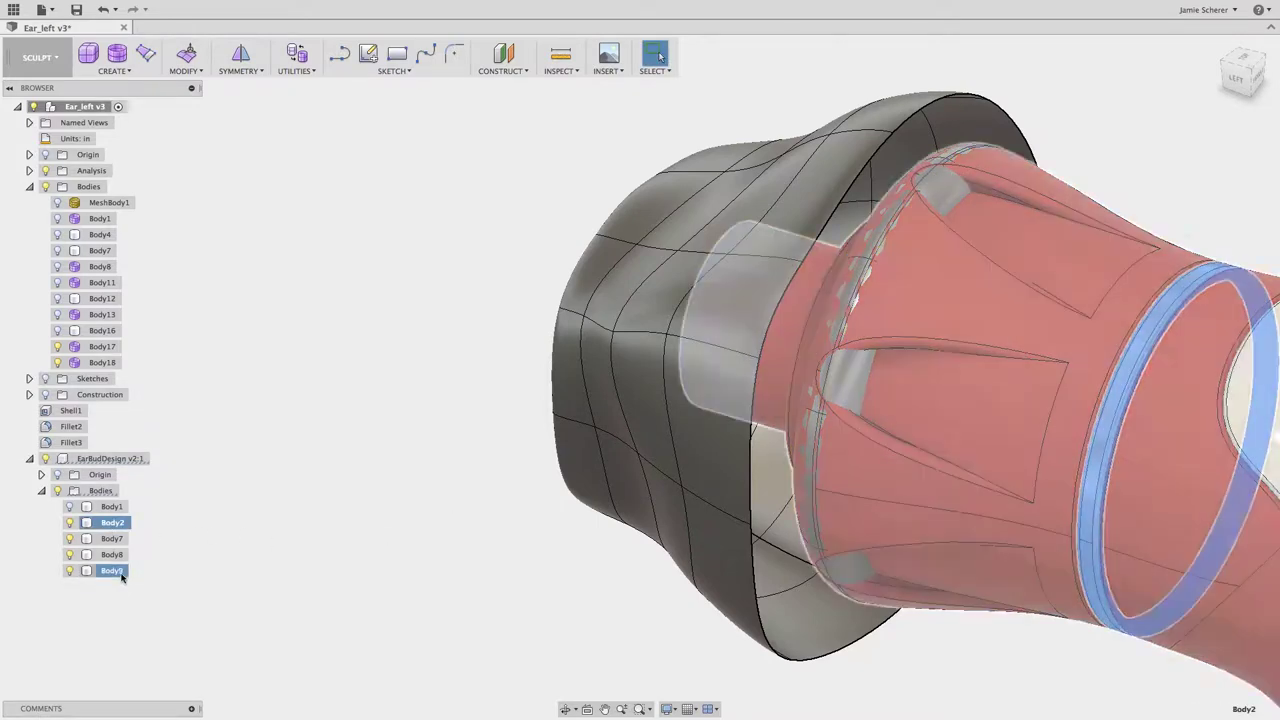
pyautogui.keyDown('shift'); pyautogui.click(112, 570); pyautogui.keyUp('shift')
pyautogui.rightClick(112, 570)
pyautogui.click(156, 650)
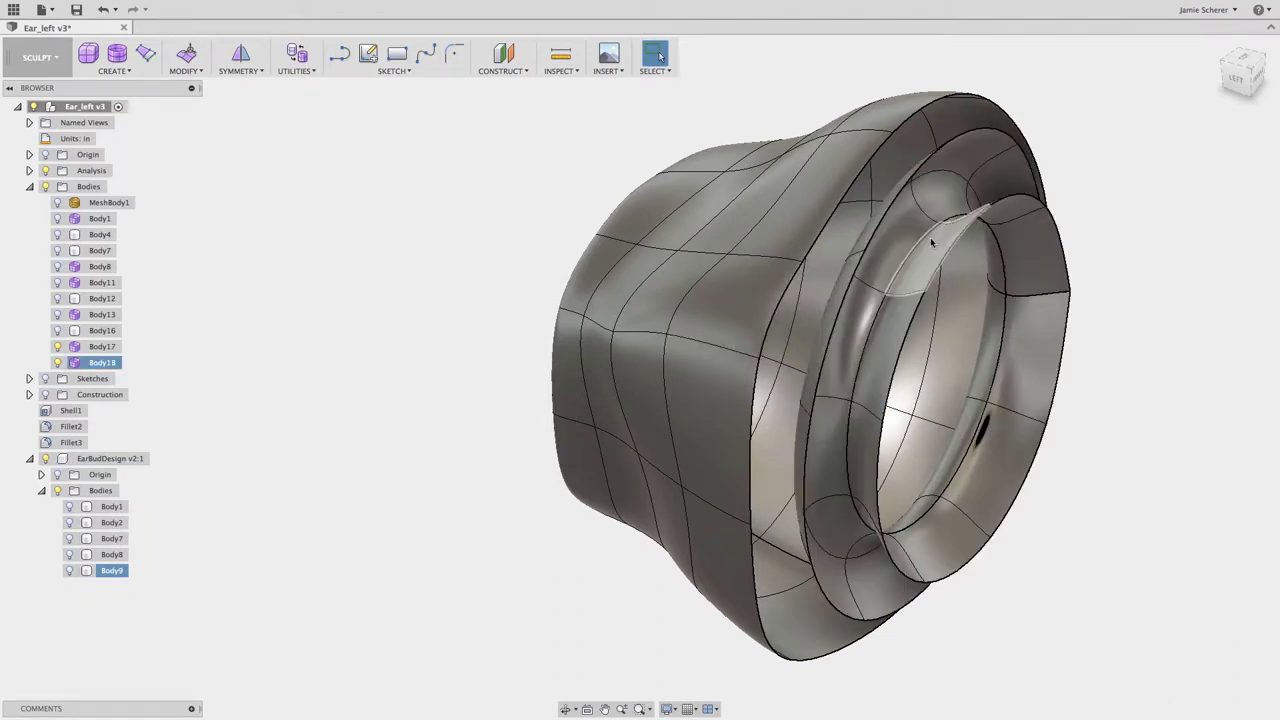
pyautogui.doubleClick(914, 257)
pyautogui.press('Escape')
pyautogui.click(1035, 255)
pyautogui.rightClick(1035, 255)
# - UnCrease the ring's rim edges and bridge the tip's inner edge to the ring with one face
pyautogui.click(1013, 399)
pyautogui.click(942, 369)
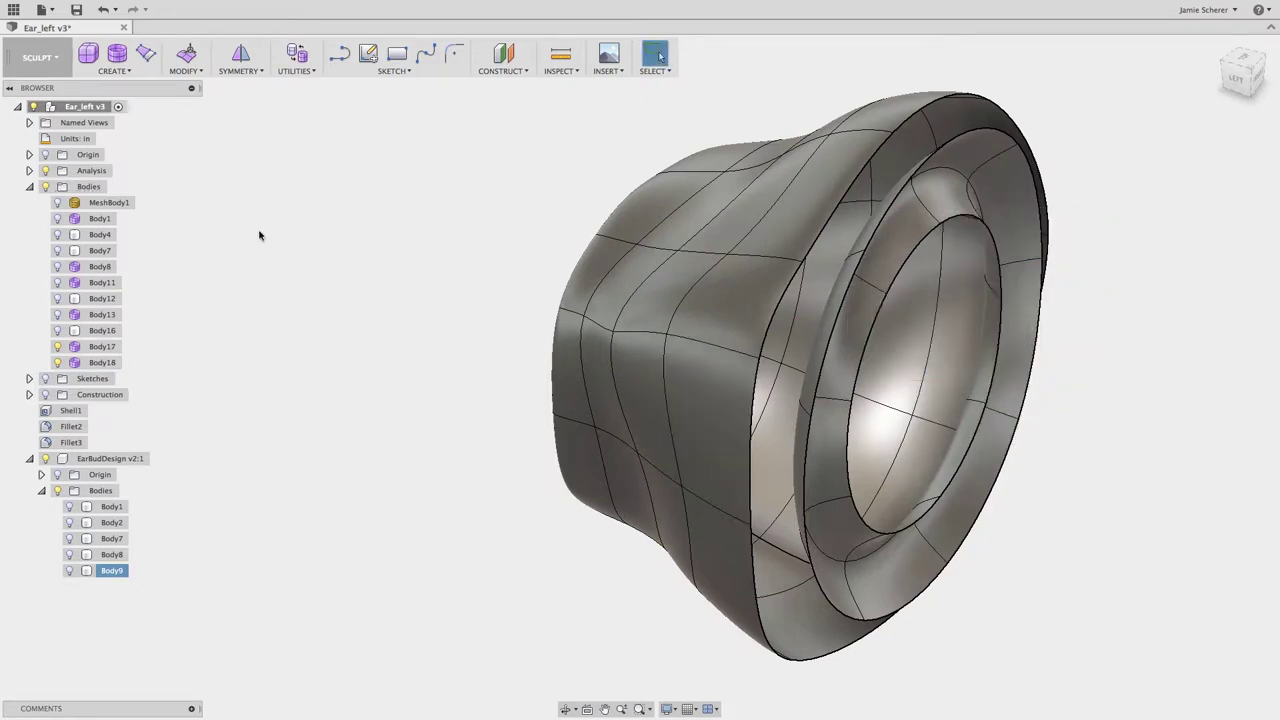
pyautogui.click(202, 72)
pyautogui.click(200, 156)
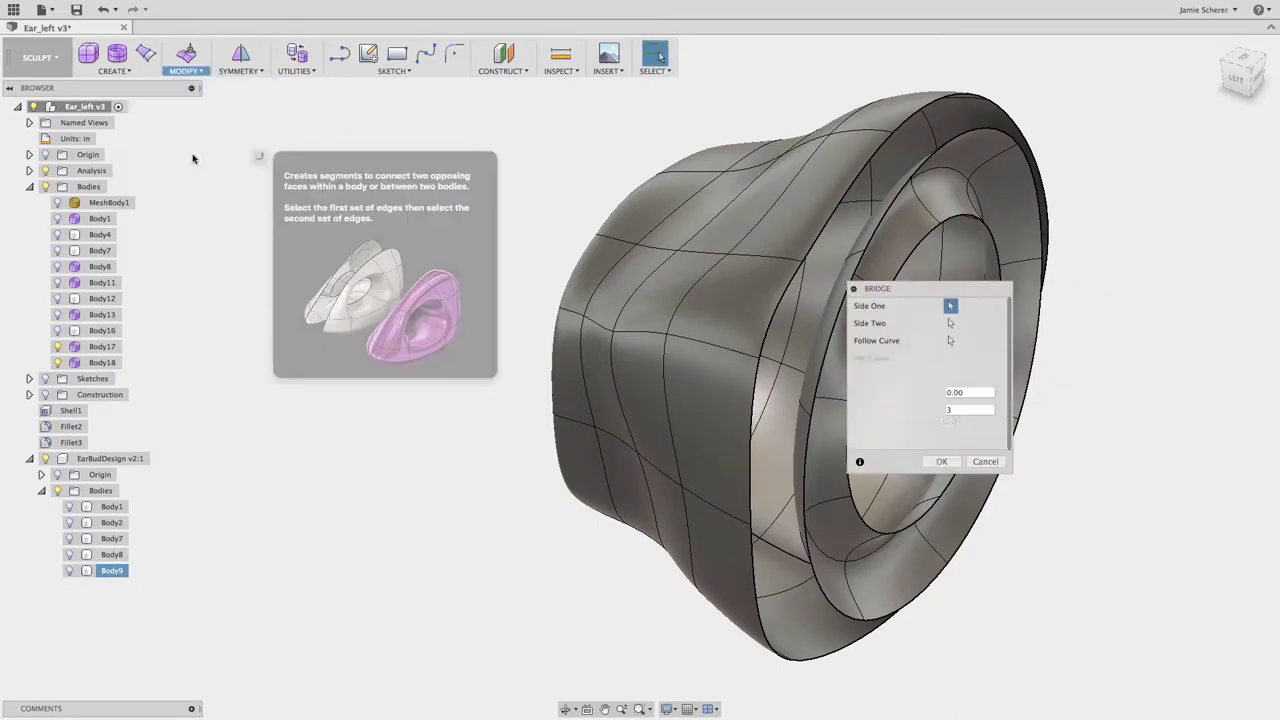
pyautogui.click(835, 222)
pyautogui.click(1010, 252)
pyautogui.write('1')
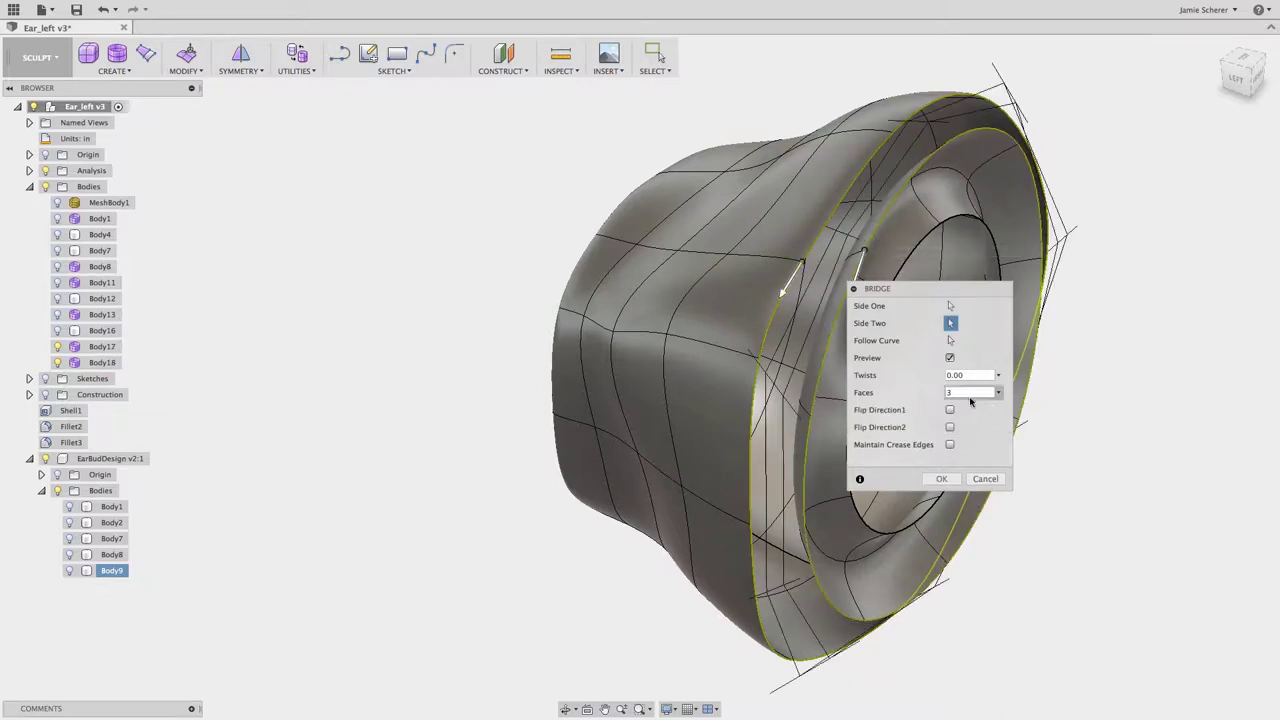
pyautogui.click(941, 479)
pyautogui.moveTo(1088, 487)
pyautogui.keyDown('shift'); pyautogui.mouseDown(button='middle')
pyautogui.moveTo(796, 338)
pyautogui.moveTo(740, 360)
pyautogui.mouseUp(button='middle'); pyautogui.keyUp('shift')
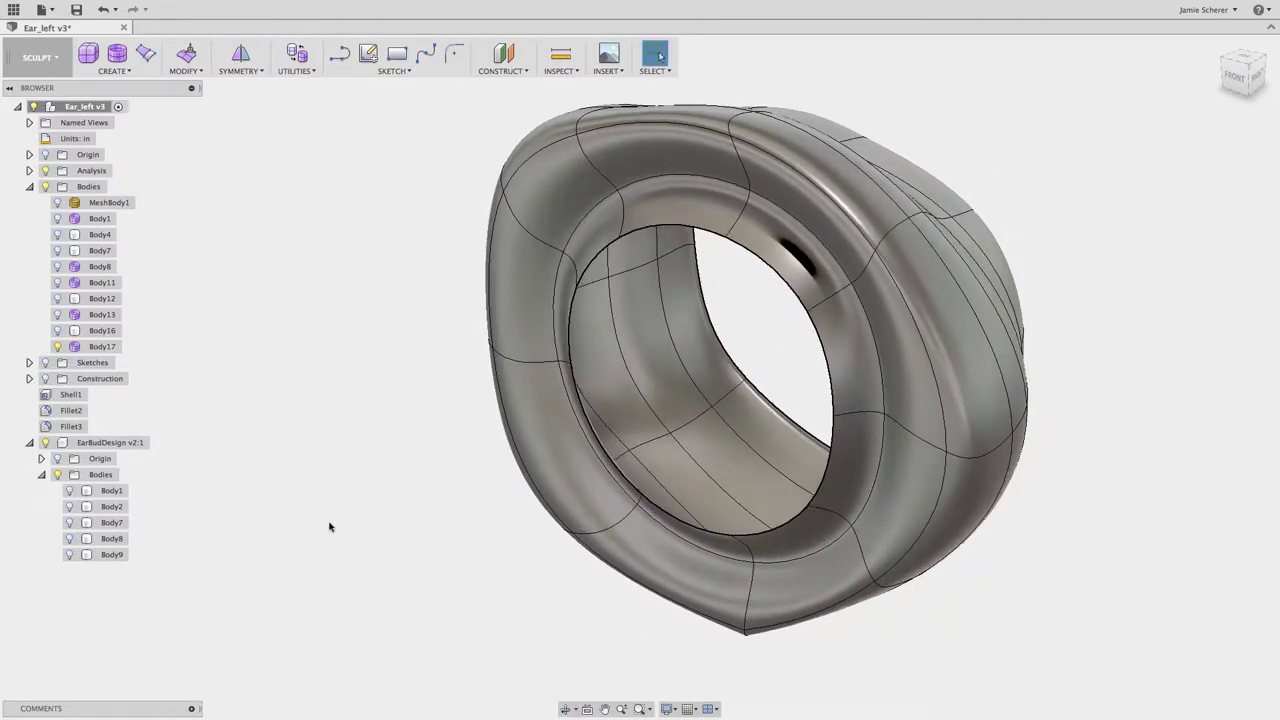
# - Show the earbud bodies again and orbit to the nozzle's perforated end
pyautogui.click(112, 506)
pyautogui.keyDown('shift'); pyautogui.click(112, 554); pyautogui.keyUp('shift')
pyautogui.rightClick(112, 554)
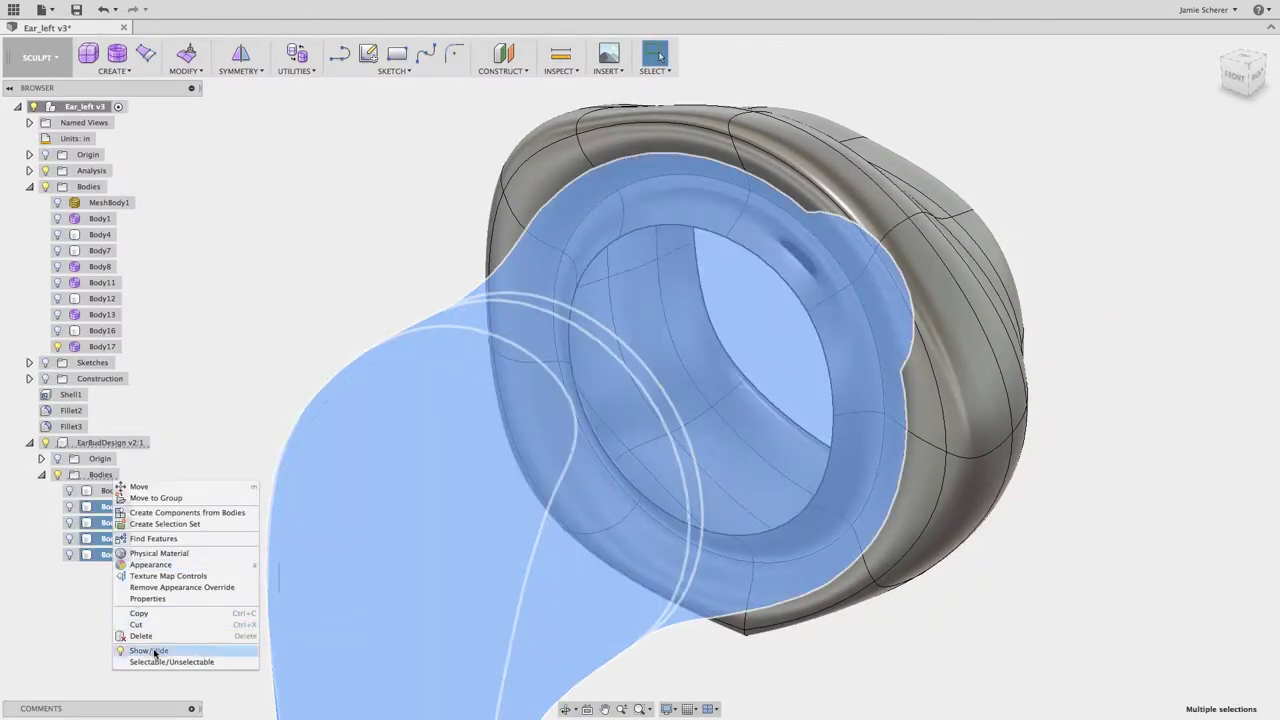
pyautogui.click(140, 654)
pyautogui.click(273, 359)
pyautogui.moveTo(1114, 366)
pyautogui.keyDown('shift'); pyautogui.mouseDown(button='middle')
pyautogui.moveTo(605, 281)
pyautogui.moveTo(503, 297)
pyautogui.mouseUp(button='middle'); pyautogui.keyUp('shift')
# - Convert the nozzle's cylindrical face into Body19 with 4 by 9 faces, then hide EarBudDesign v2:1
pyautogui.click(297, 56)
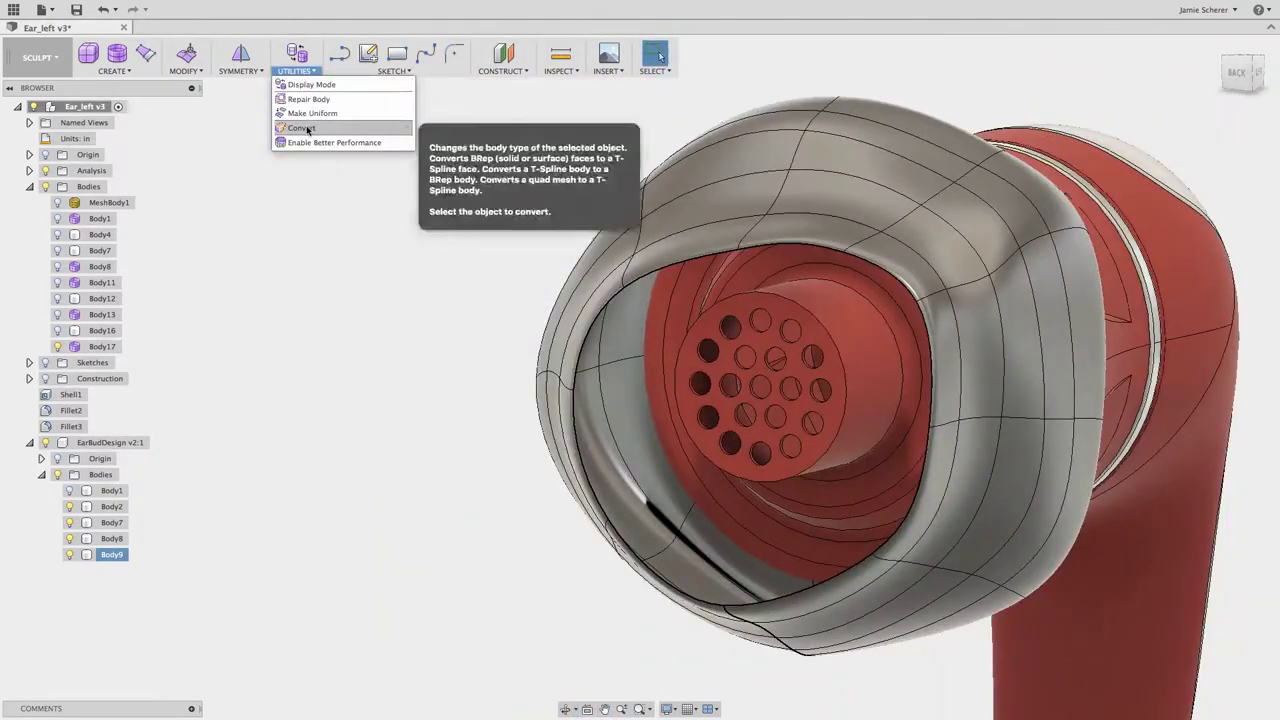
pyautogui.click(306, 130)
pyautogui.click(826, 295)
pyautogui.doubleClick(958, 358)
pyautogui.write('4')
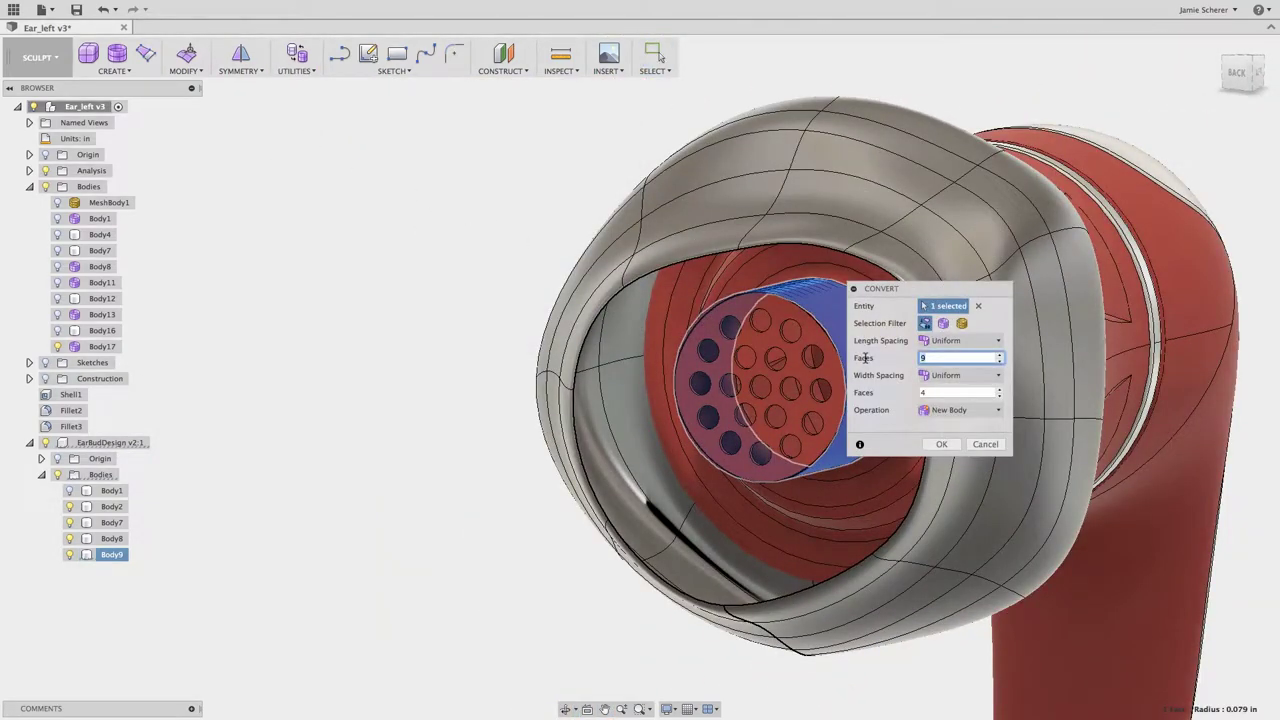
pyautogui.press('Tab')
pyautogui.write('9')
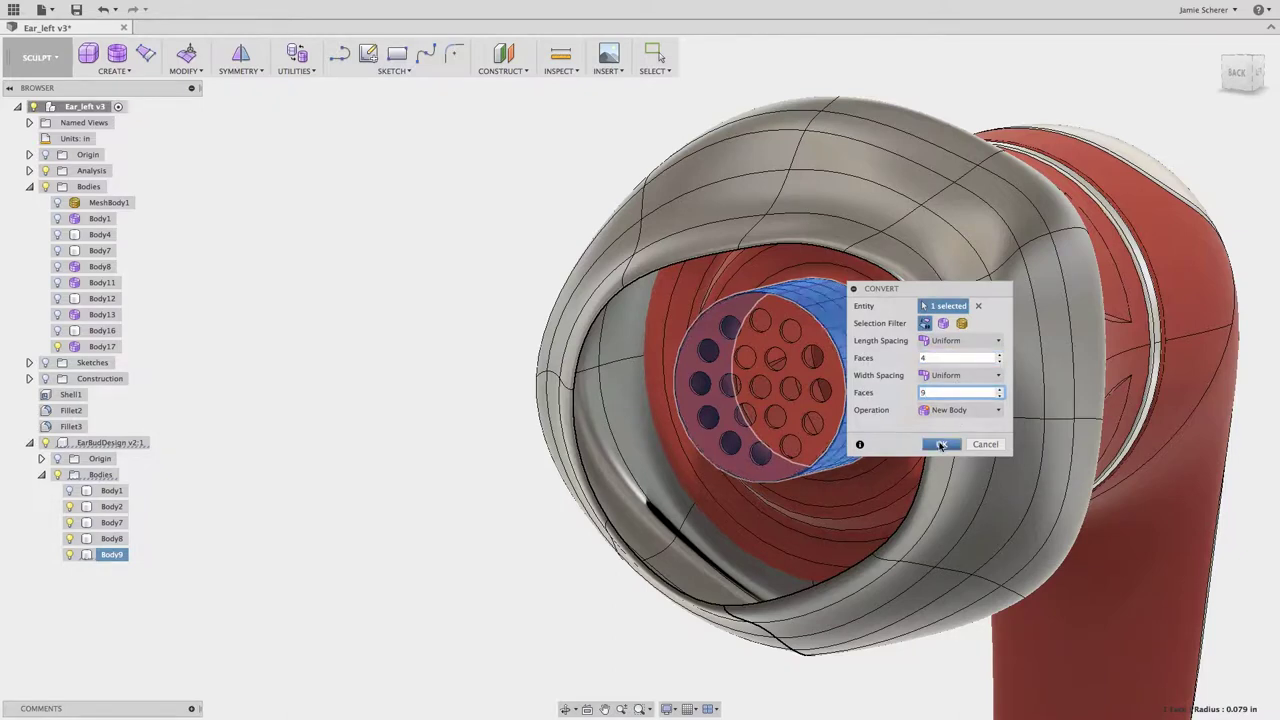
pyautogui.click(941, 444)
pyautogui.click(45, 458)
pyautogui.click(45, 458)
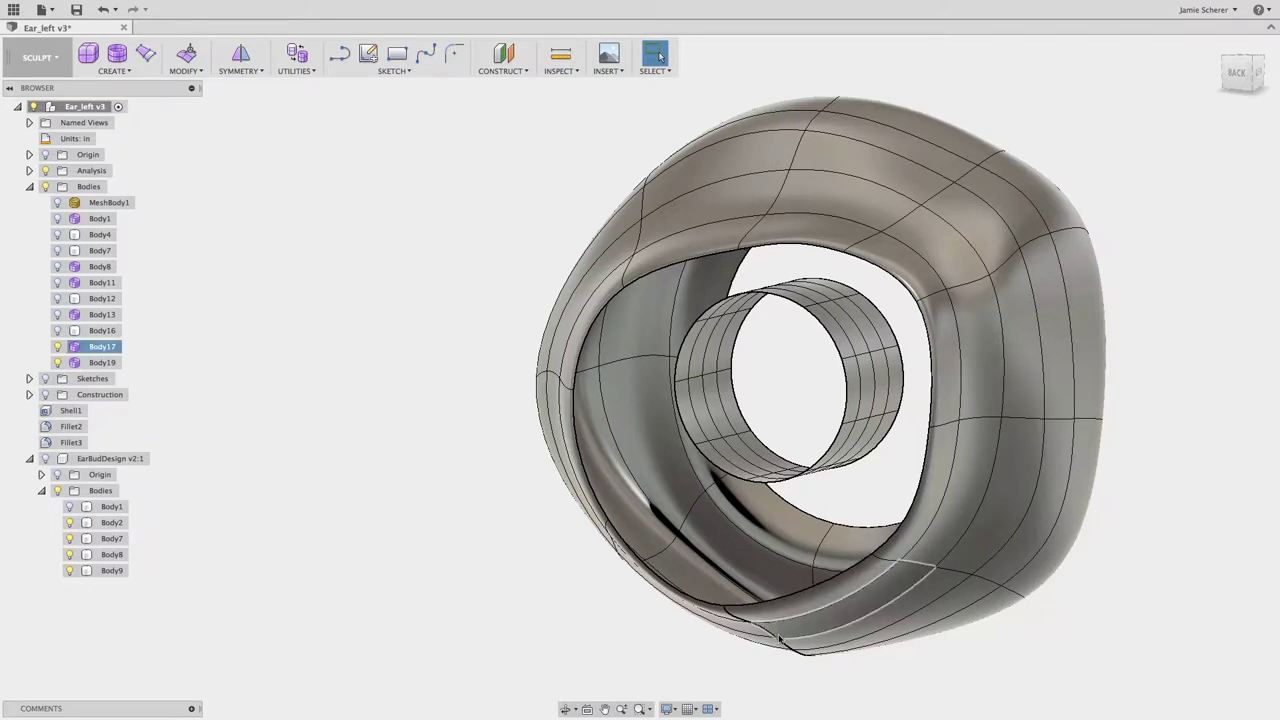
# - Bridge the ear tip's inner opening to the nozzle with 3 faces, then show EarBudDesign v2:1
pyautogui.click(197, 72)
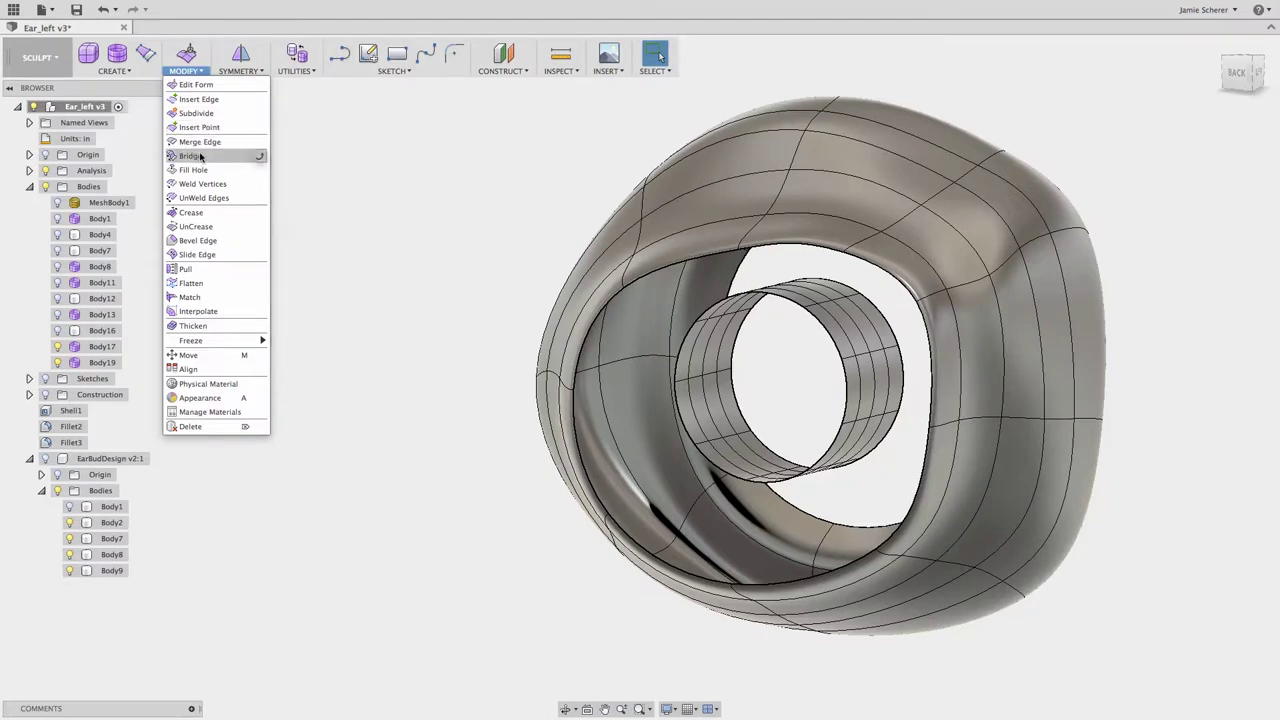
pyautogui.click(190, 156)
pyautogui.click(685, 331)
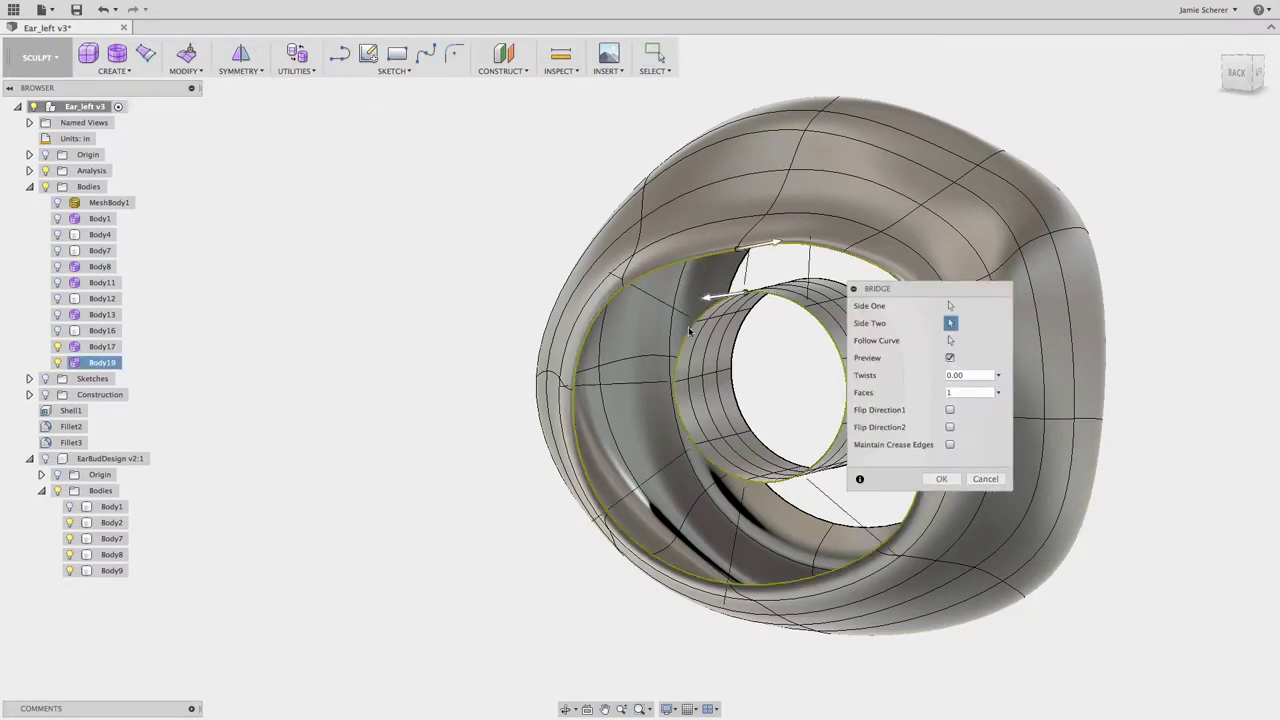
pyautogui.write('3')
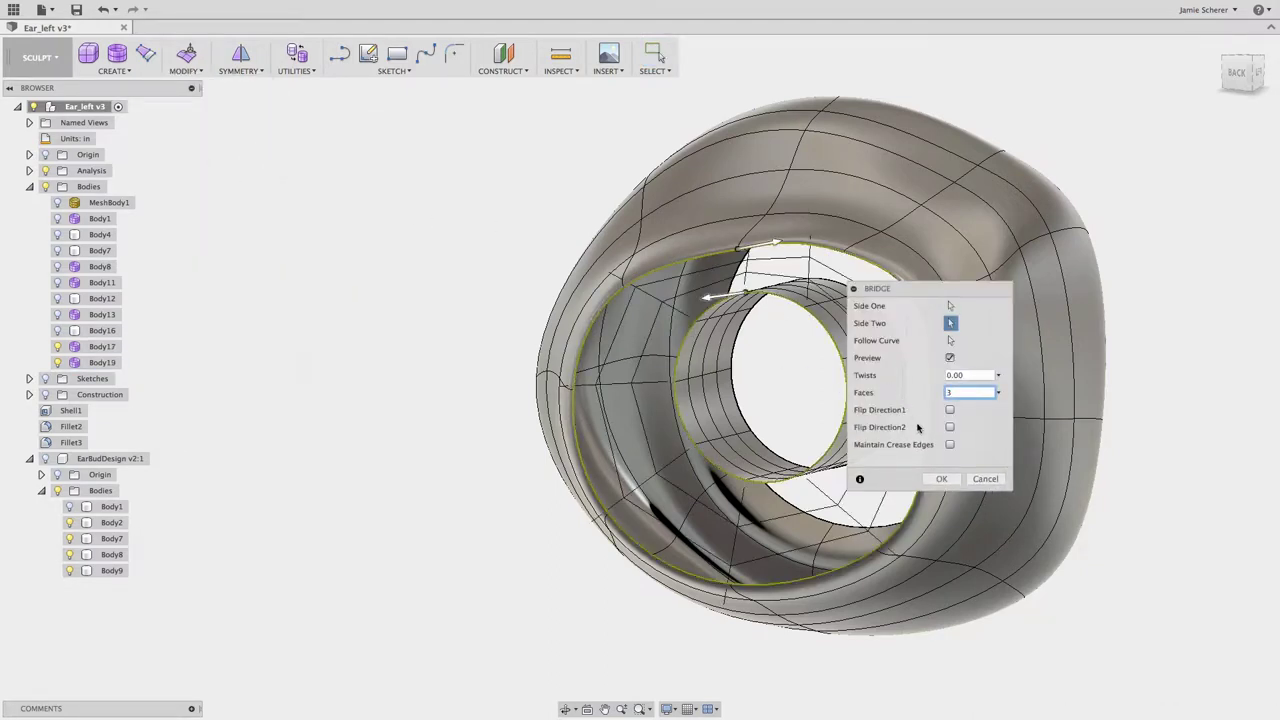
pyautogui.click(940, 479)
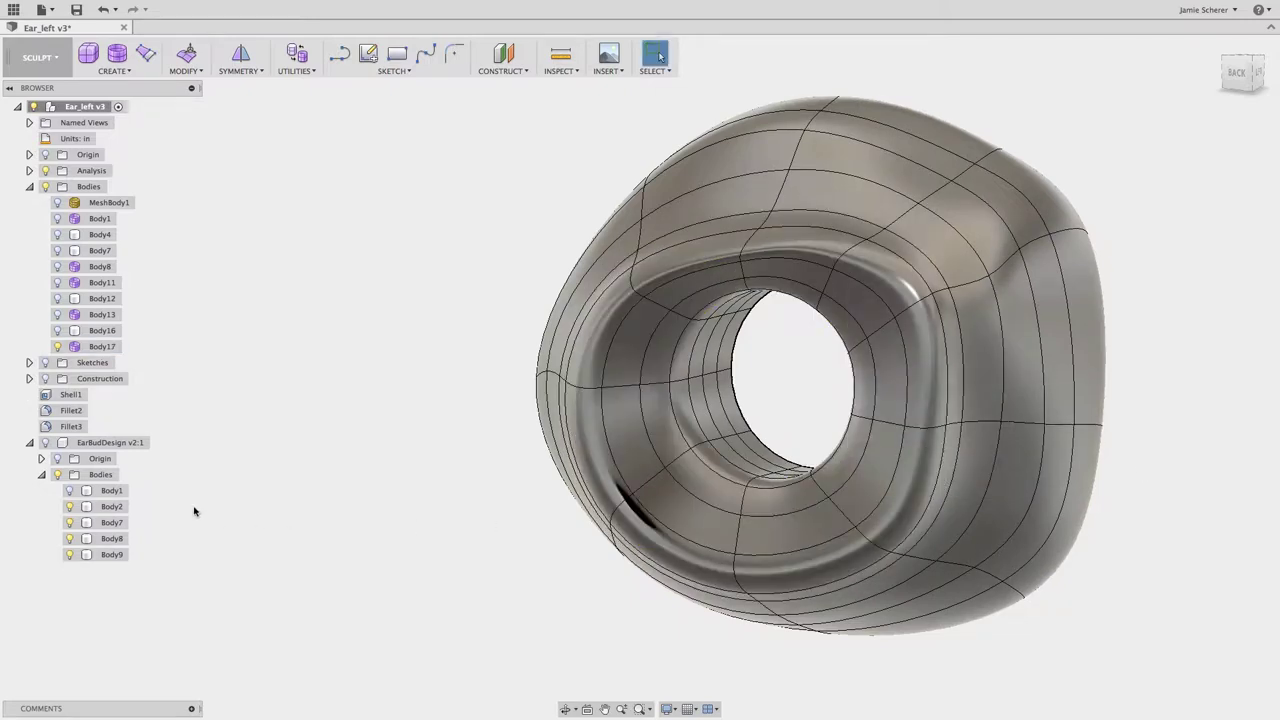
pyautogui.click(45, 442)
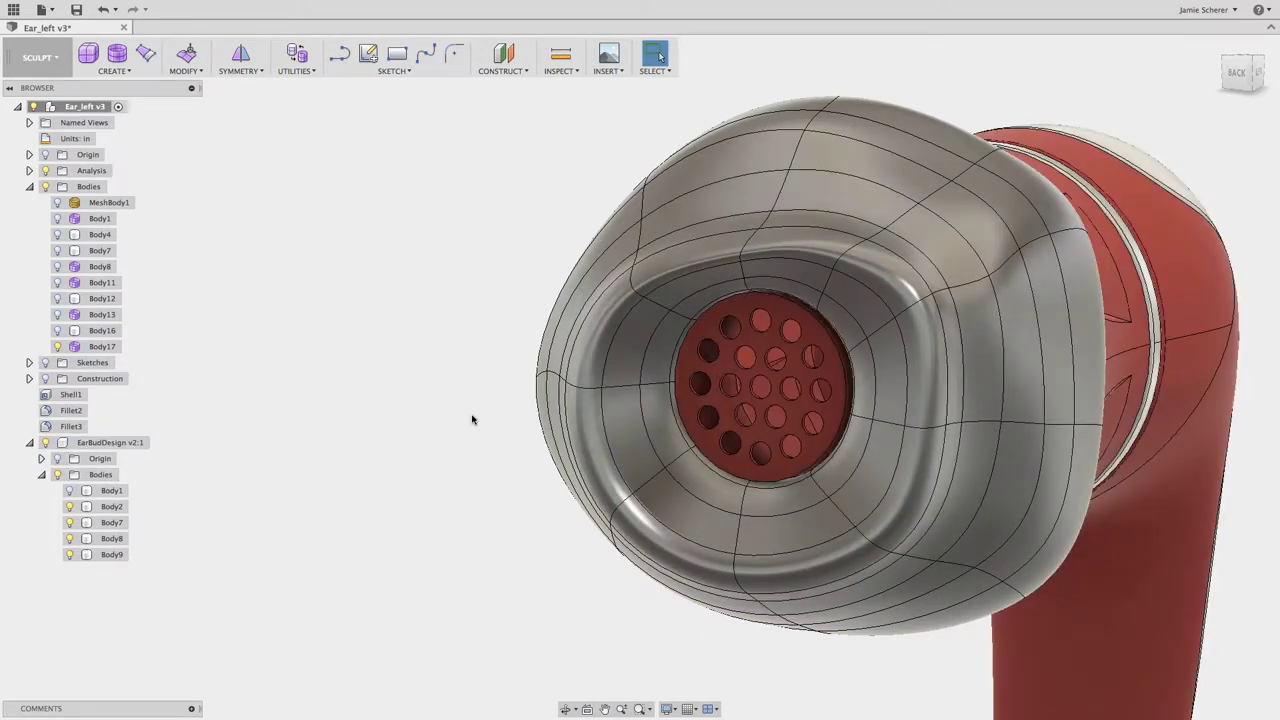
# - Hide the earbud housing bodies Body2, Body7, Body8 and Body9
pyautogui.keyDown('shift'); pyautogui.moveTo(511, 412); pyautogui.dragTo(278, 507, button='middle'); pyautogui.keyUp('shift')
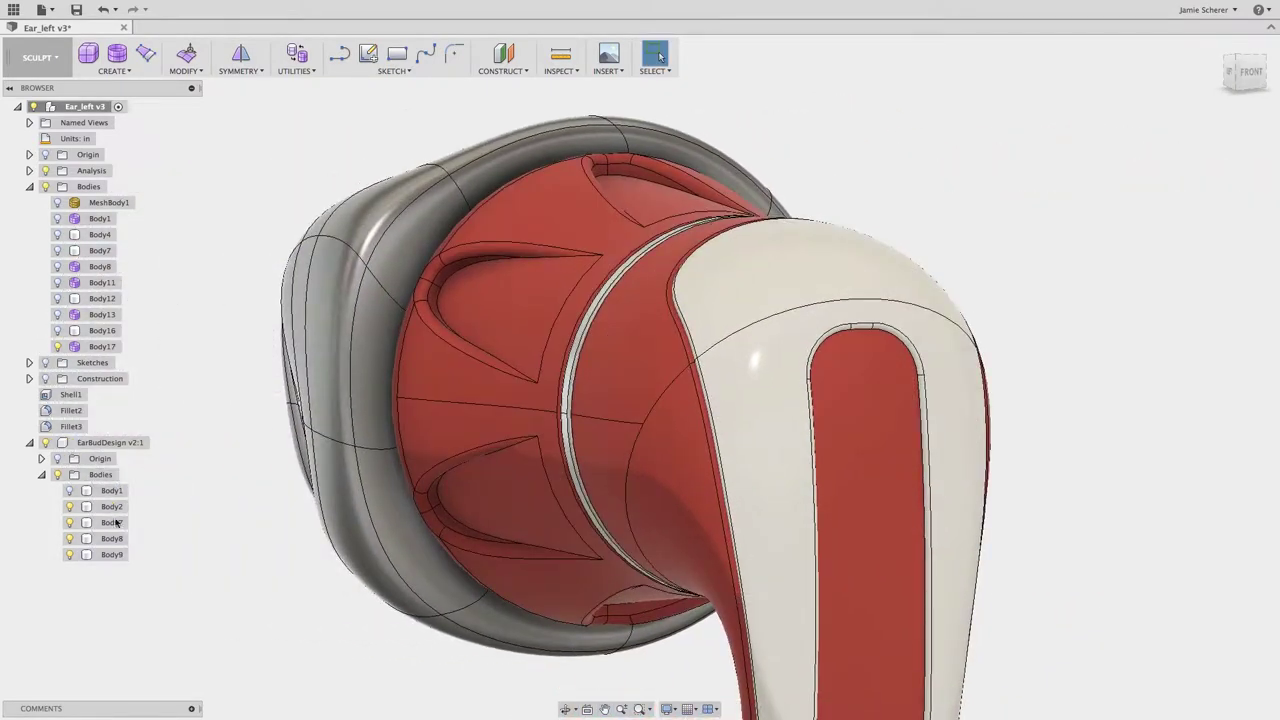
pyautogui.click(111, 506)
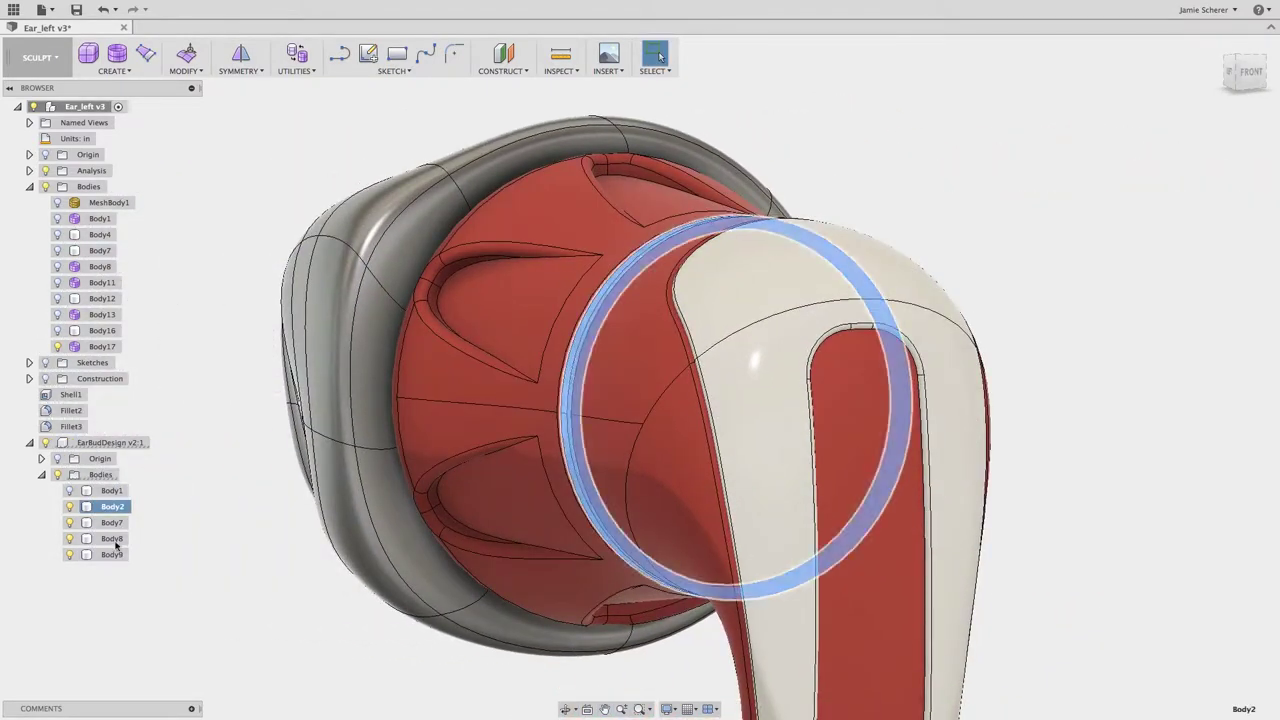
pyautogui.keyDown('shift'); pyautogui.click(111, 554); pyautogui.keyUp('shift')
pyautogui.rightClick(114, 553)
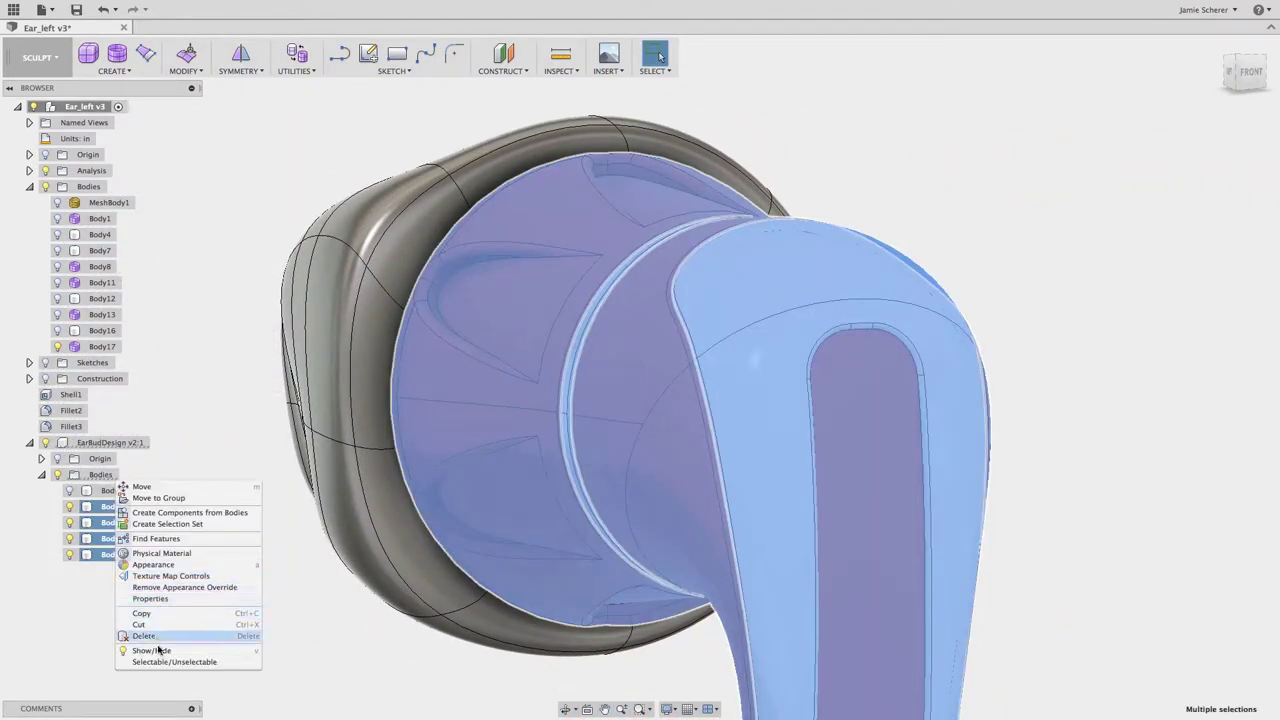
pyautogui.click(158, 650)
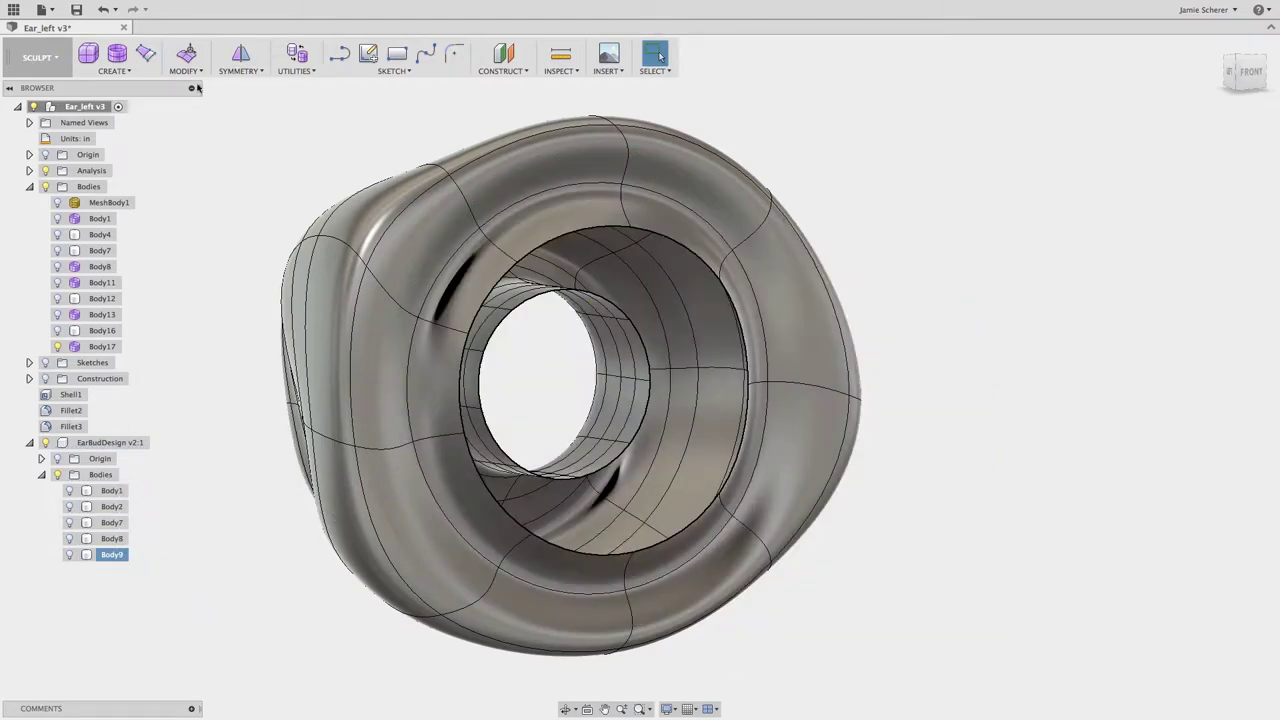
# - Thicken the ear tip T-spline Body17 by 0.02 in
pyautogui.click(185, 70)
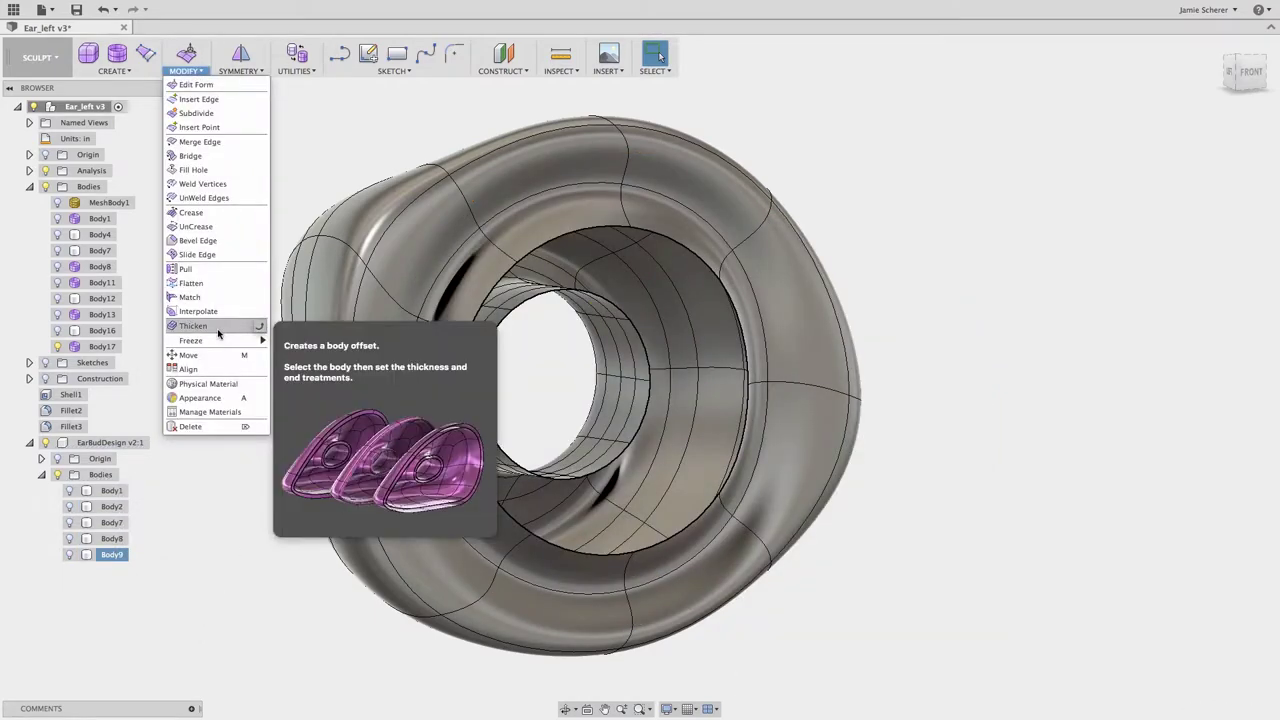
pyautogui.click(193, 326)
pyautogui.click(667, 193)
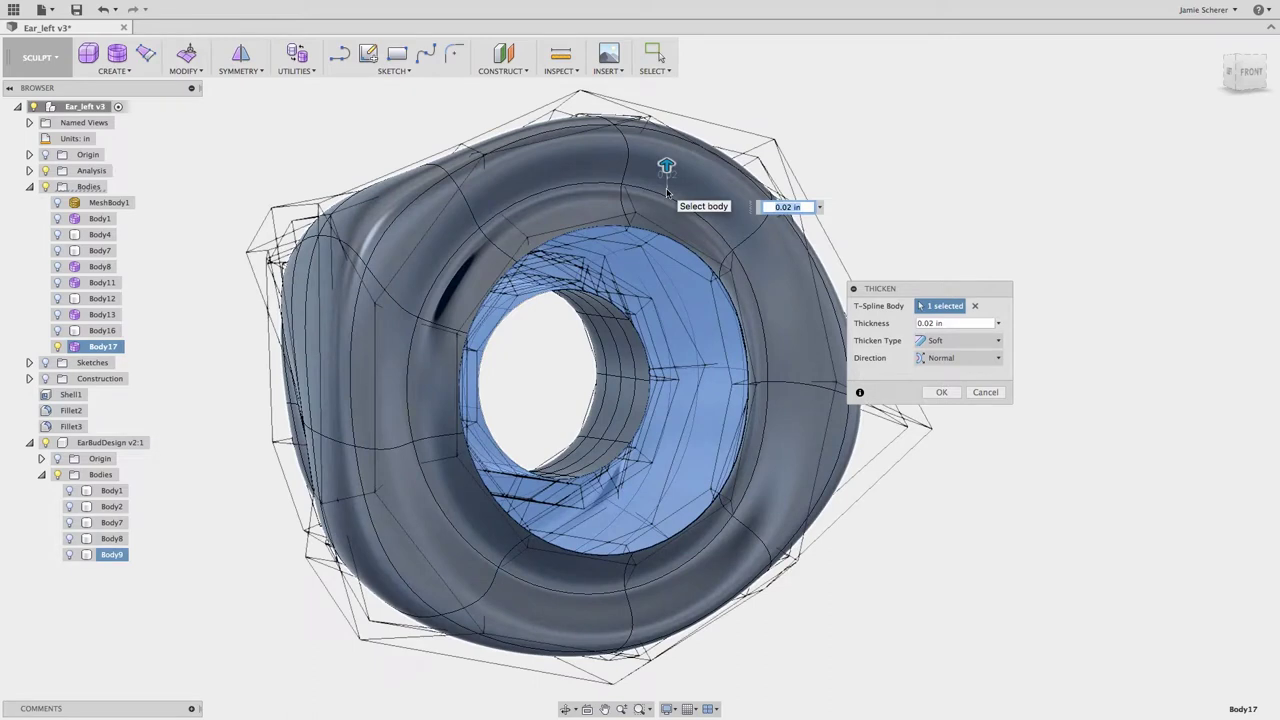
pyautogui.click(948, 394)
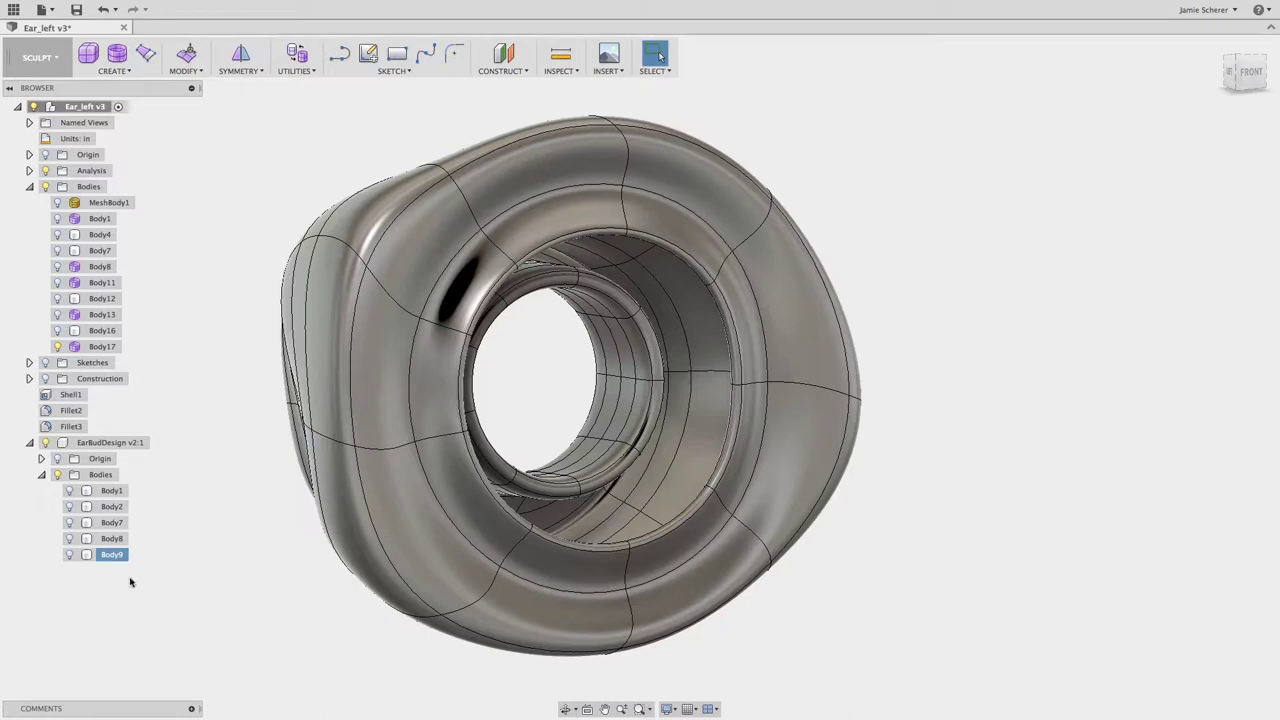
# - Show the hidden earbud housing bodies again and inspect the ear tip
pyautogui.click(94, 508)
pyautogui.keyDown('shift'); pyautogui.click(105, 555); pyautogui.keyUp('shift')
pyautogui.rightClick(108, 560)
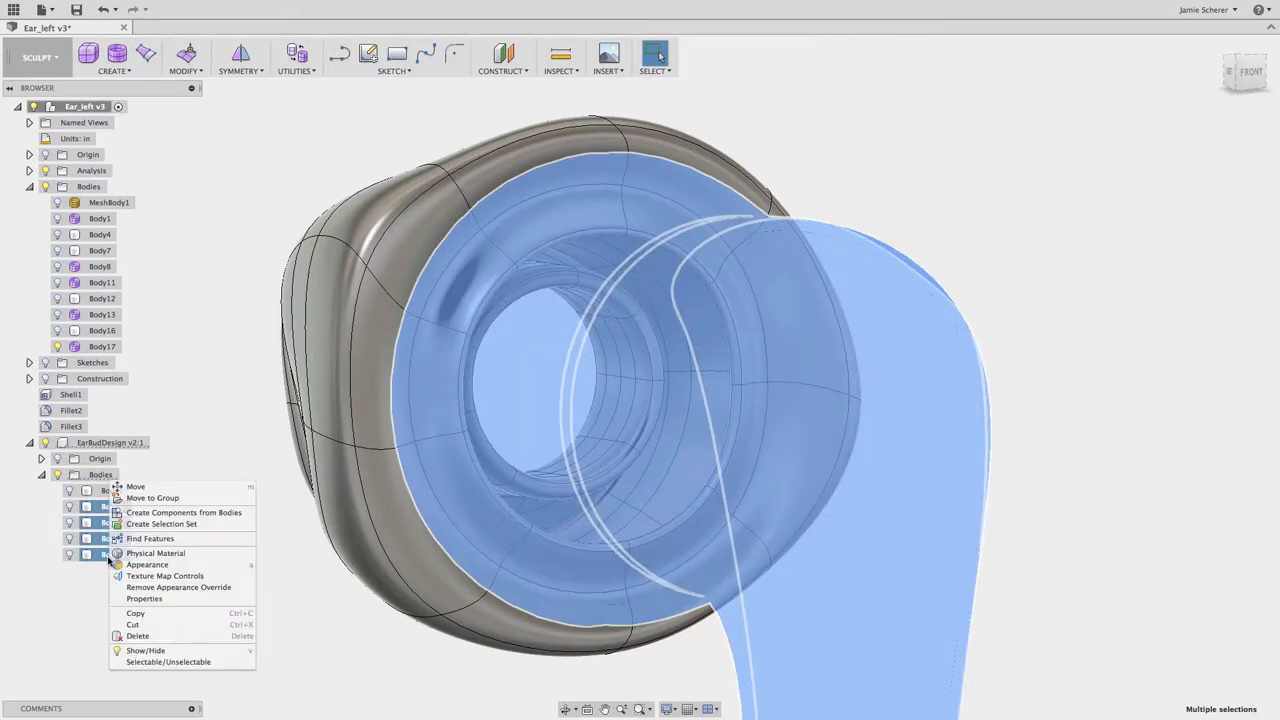
pyautogui.click(140, 650)
pyautogui.click(270, 592)
pyautogui.moveTo(255, 572)
pyautogui.keyDown('shift'); pyautogui.mouseDown(button='middle')
pyautogui.moveTo(383, 505)
pyautogui.moveTo(423, 434)
pyautogui.mouseUp(button='middle'); pyautogui.keyUp('shift')
pyautogui.moveTo(300, 482)
pyautogui.keyDown('shift'); pyautogui.mouseDown(button='middle')
pyautogui.moveTo(464, 473)
pyautogui.moveTo(280, 480)
pyautogui.mouseUp(button='middle'); pyautogui.keyUp('shift')
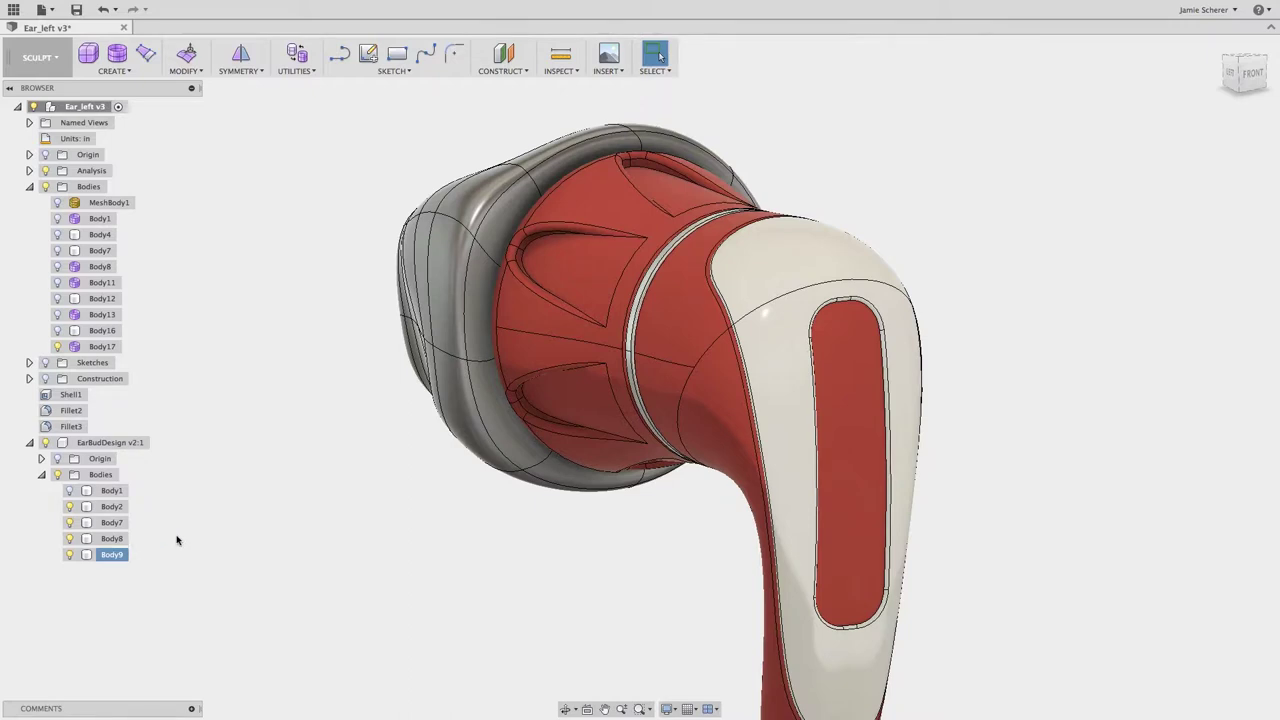
# - Convert the thickened T-spline ear tip into solid Body20
pyautogui.click(296, 70)
pyautogui.click(300, 128)
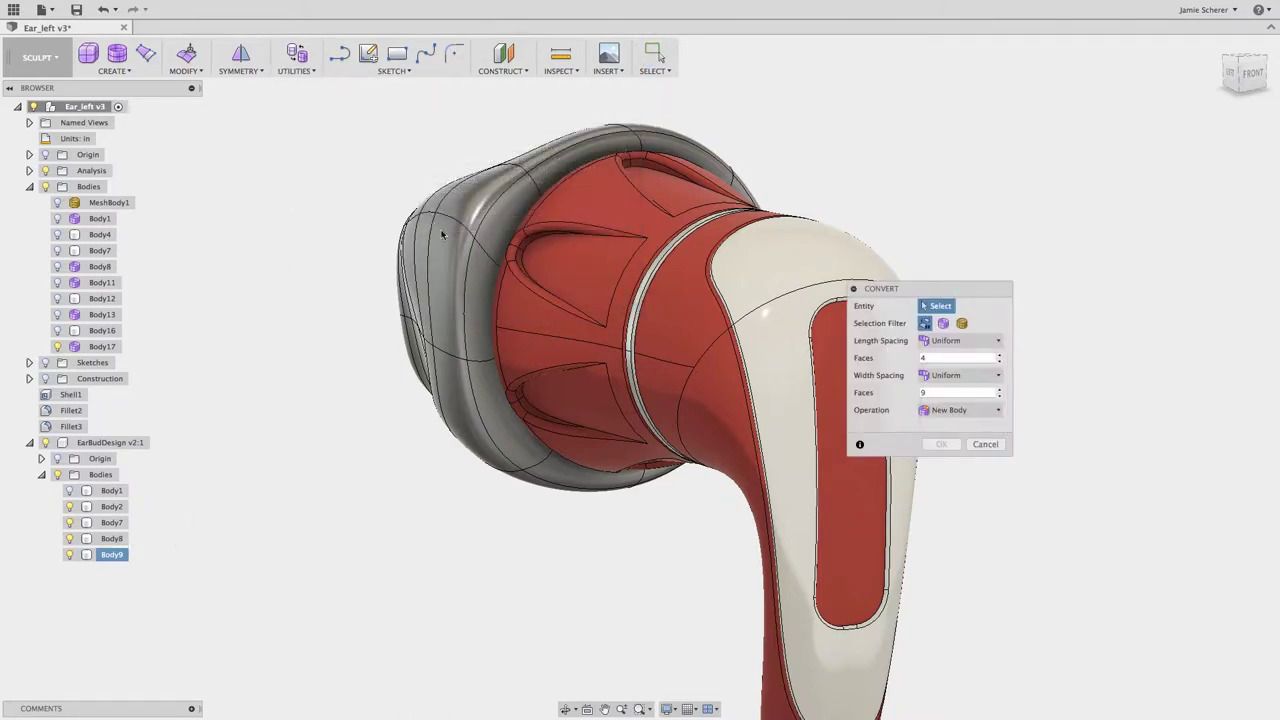
pyautogui.click(944, 323)
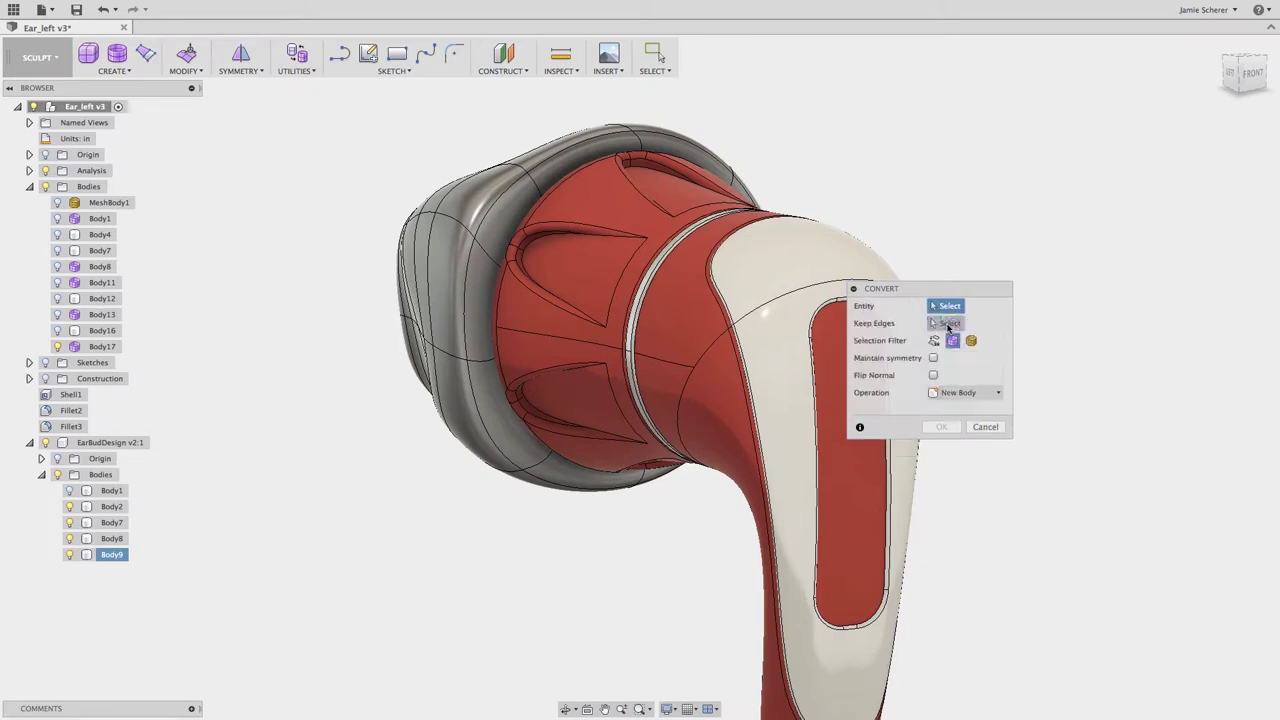
pyautogui.click(591, 225)
pyautogui.click(500, 222)
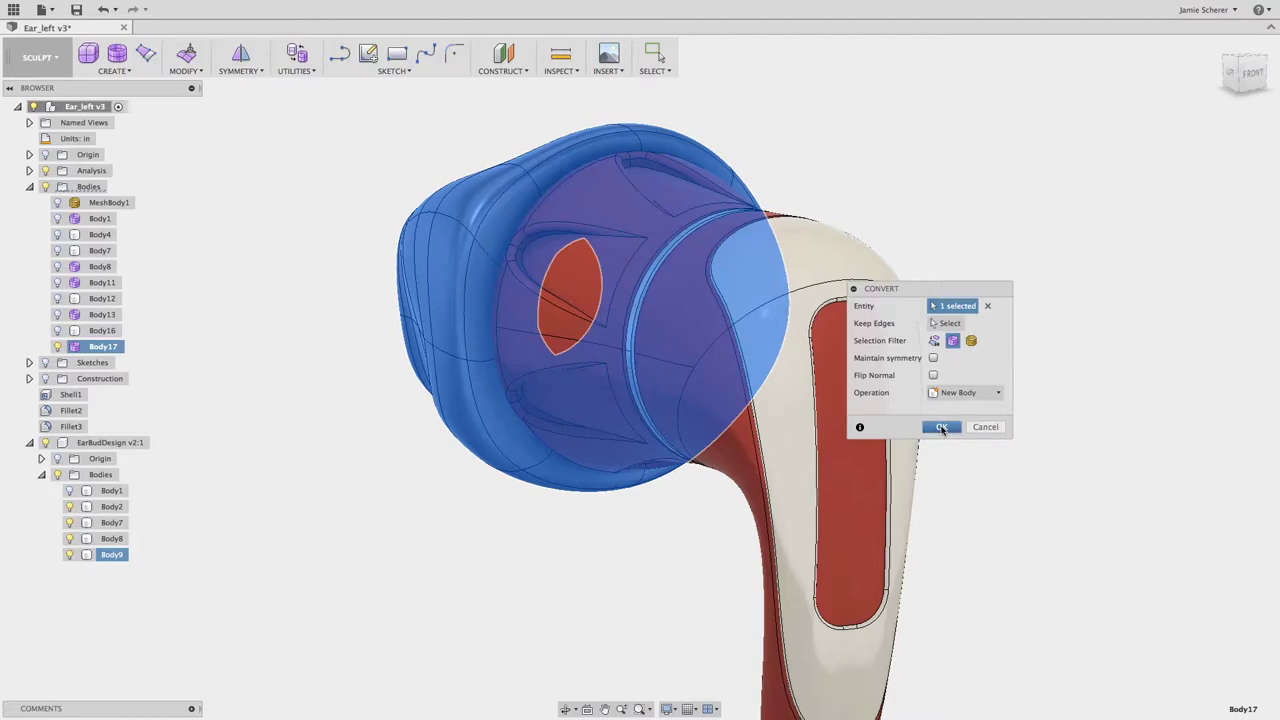
pyautogui.click(942, 428)
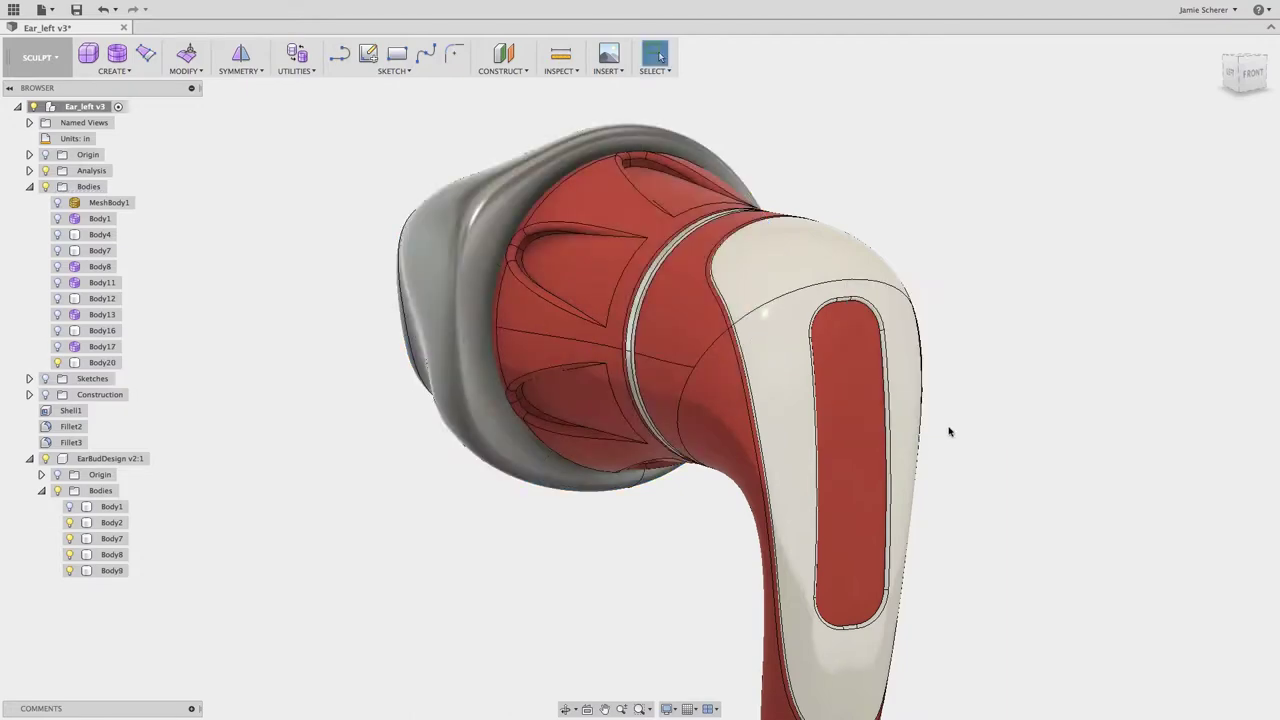
pyautogui.moveTo(326, 480)
pyautogui.keyDown('shift'); pyautogui.mouseDown(button='middle')
pyautogui.moveTo(451, 483)
pyautogui.moveTo(377, 429)
pyautogui.mouseUp(button='middle'); pyautogui.keyUp('shift')
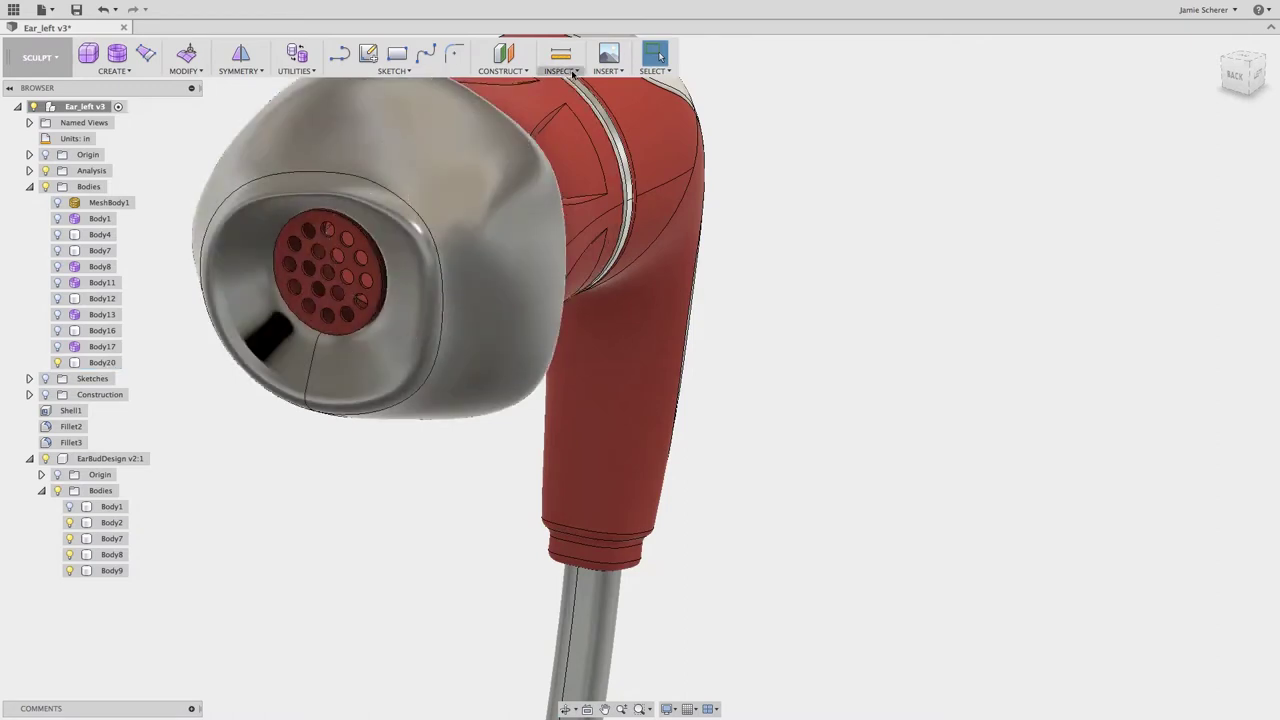
pyautogui.click(560, 70)
pyautogui.click(575, 167)
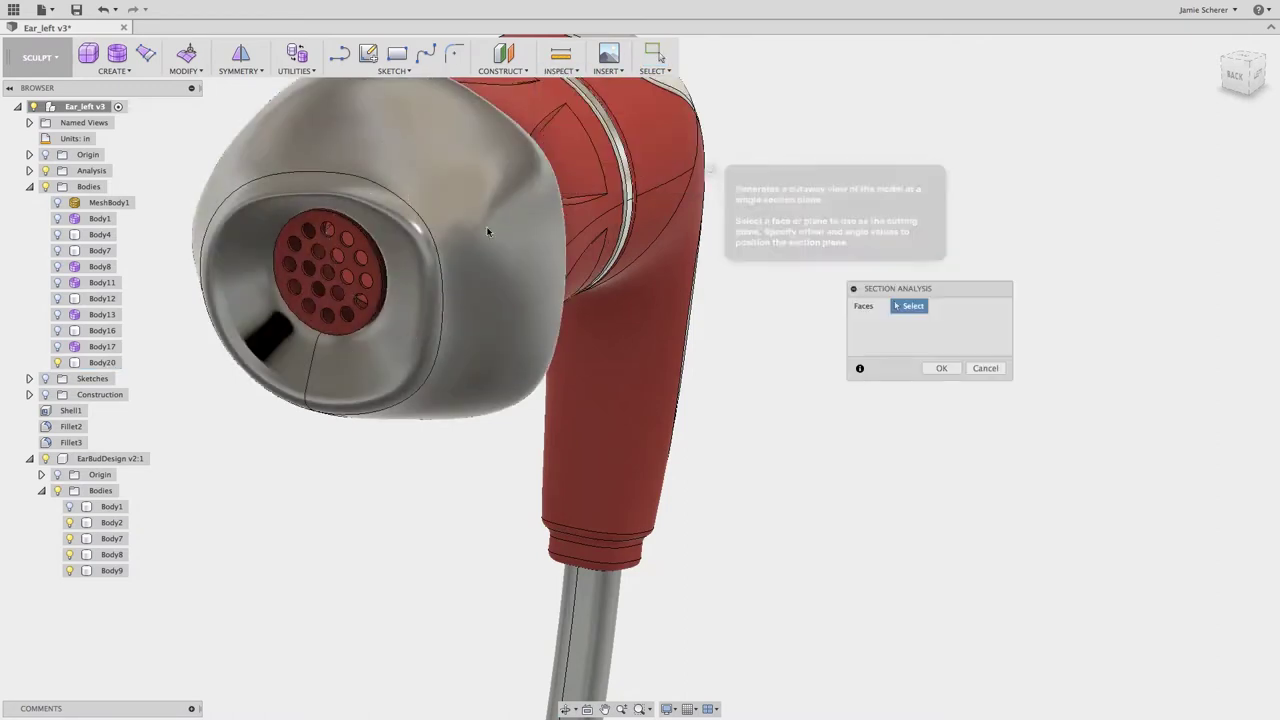
pyautogui.click(364, 250)
pyautogui.moveTo(343, 257)
pyautogui.mouseDown()
pyautogui.moveTo(392, 232)
pyautogui.moveTo(290, 285)
pyautogui.mouseUp()
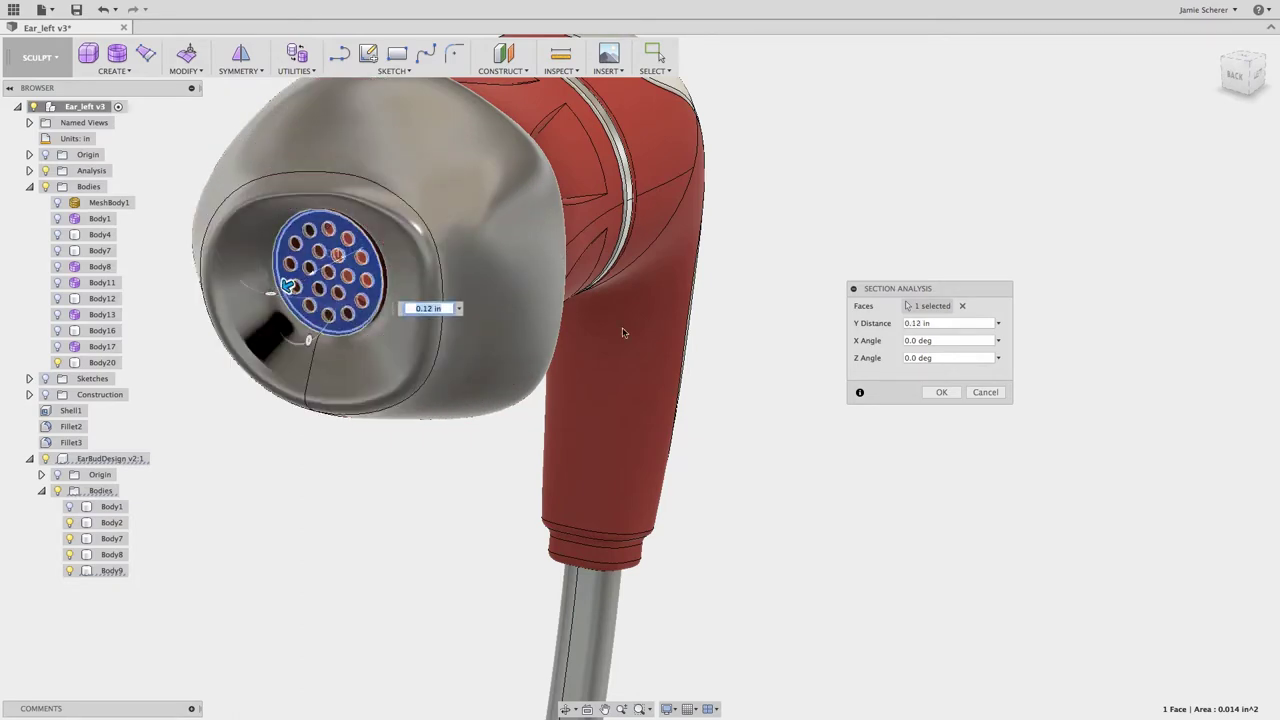
pyautogui.click(985, 392)
pyautogui.moveTo(869, 379); pyautogui.dragTo(986, 520, button='middle')
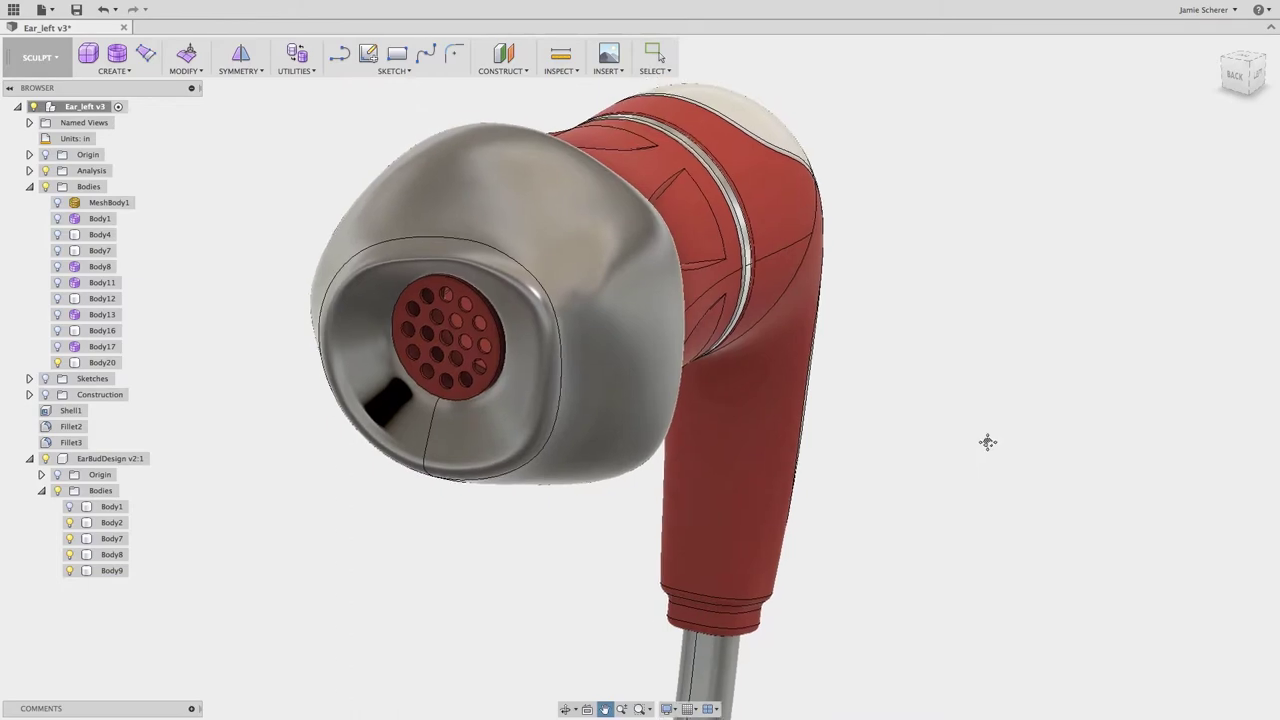
# - Show the MeshBody1 ear scan and frame the whole ear with the earbud seated inside
pyautogui.click(57, 202)
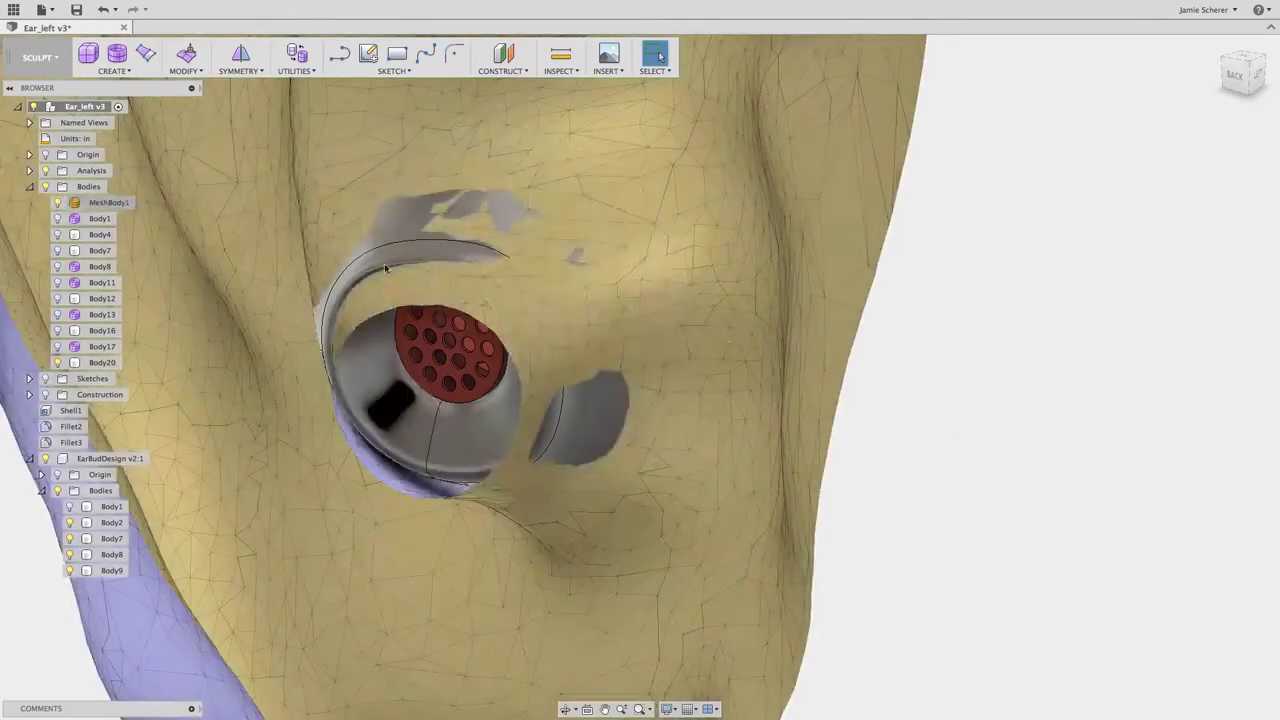
pyautogui.moveTo(1008, 405)
pyautogui.keyDown('shift'); pyautogui.mouseDown(button='middle')
pyautogui.moveTo(604, 376)
pyautogui.moveTo(685, 371)
pyautogui.moveTo(606, 394)
pyautogui.mouseUp(button='middle'); pyautogui.keyUp('shift')
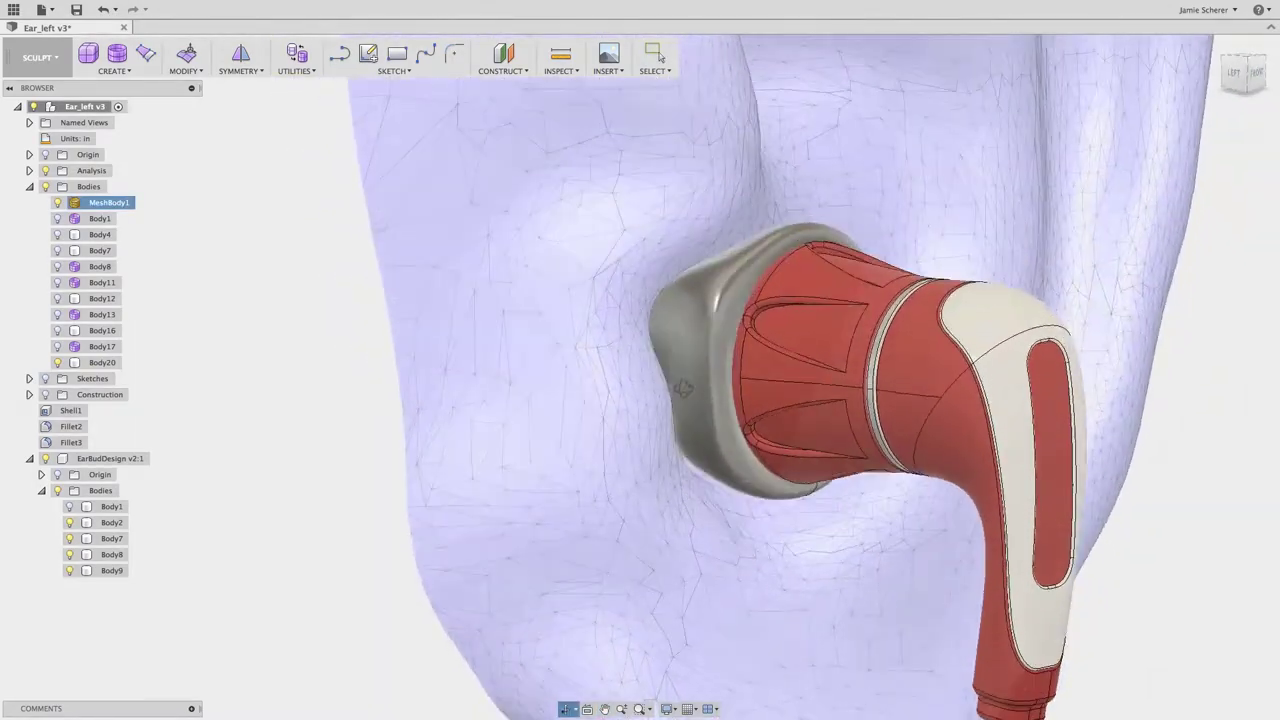
pyautogui.press('Escape')
pyautogui.scroll(-5, 289, 417)
pyautogui.scroll(-3, 311, 420)
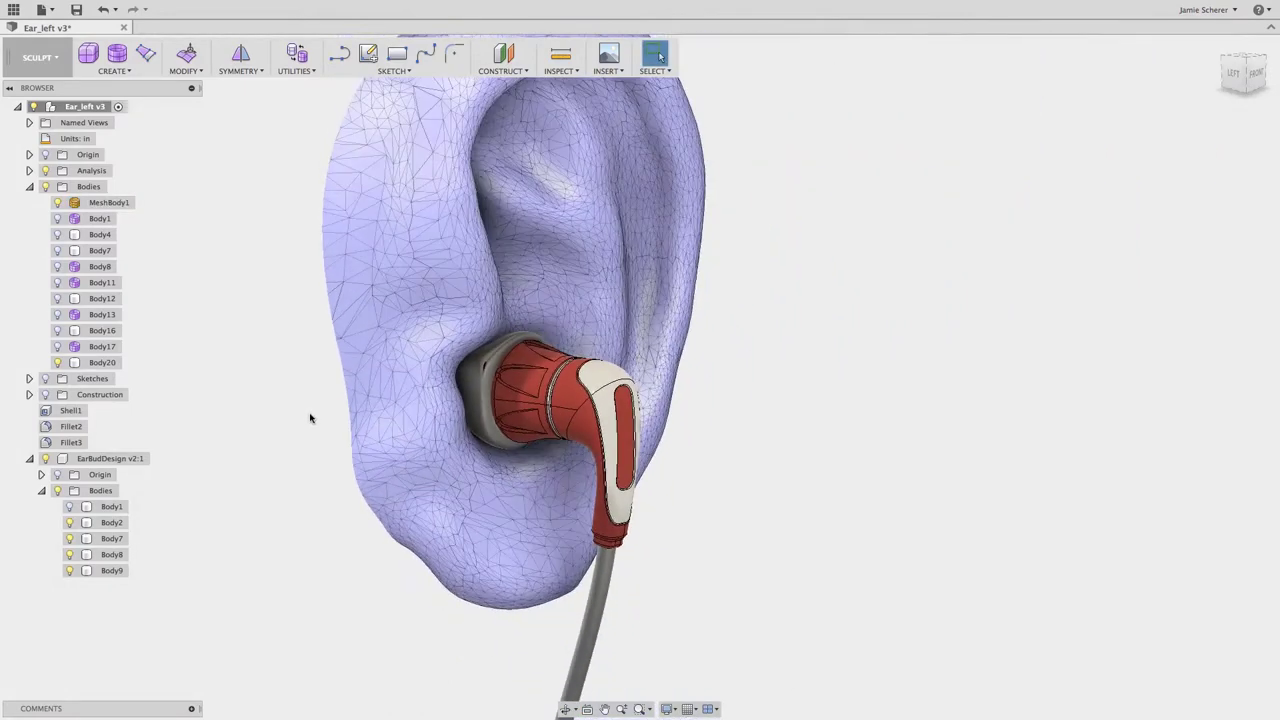
pyautogui.scroll(1, 300, 418)
pyautogui.moveTo(289, 417); pyautogui.dragTo(305, 473, button='middle')
pyautogui.scroll(1, 305, 473)
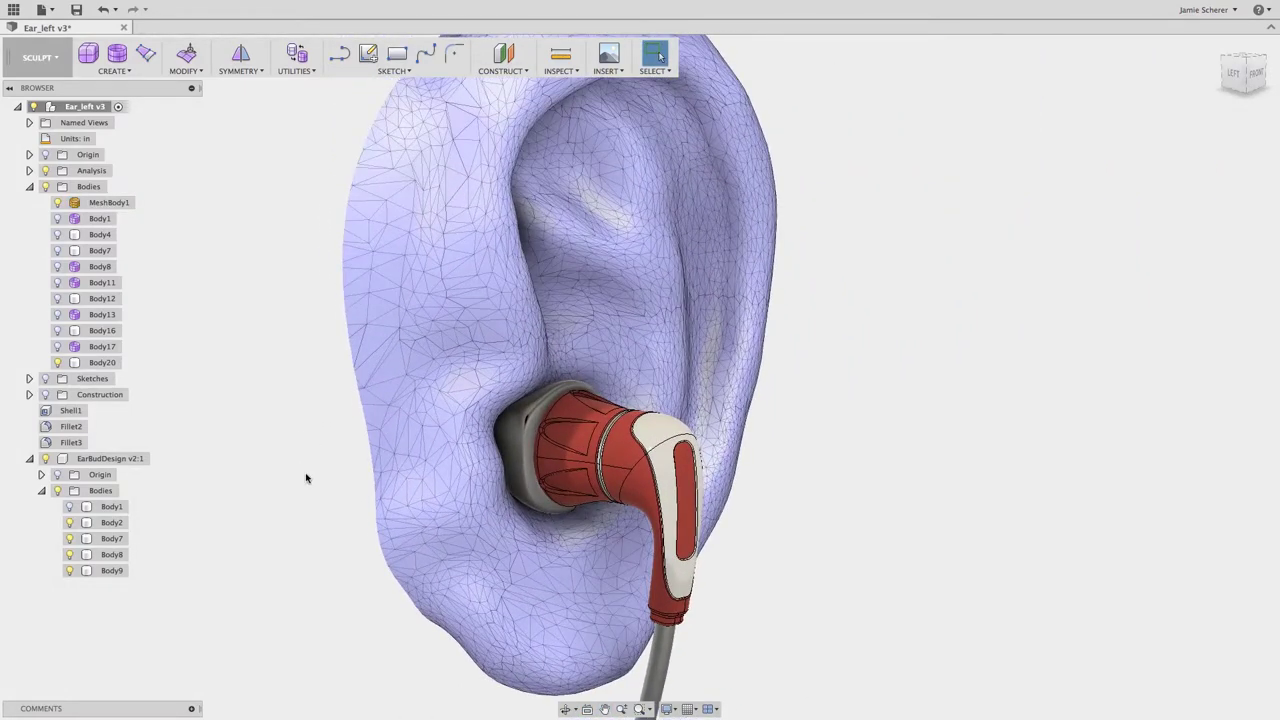
pyautogui.click(59, 62)
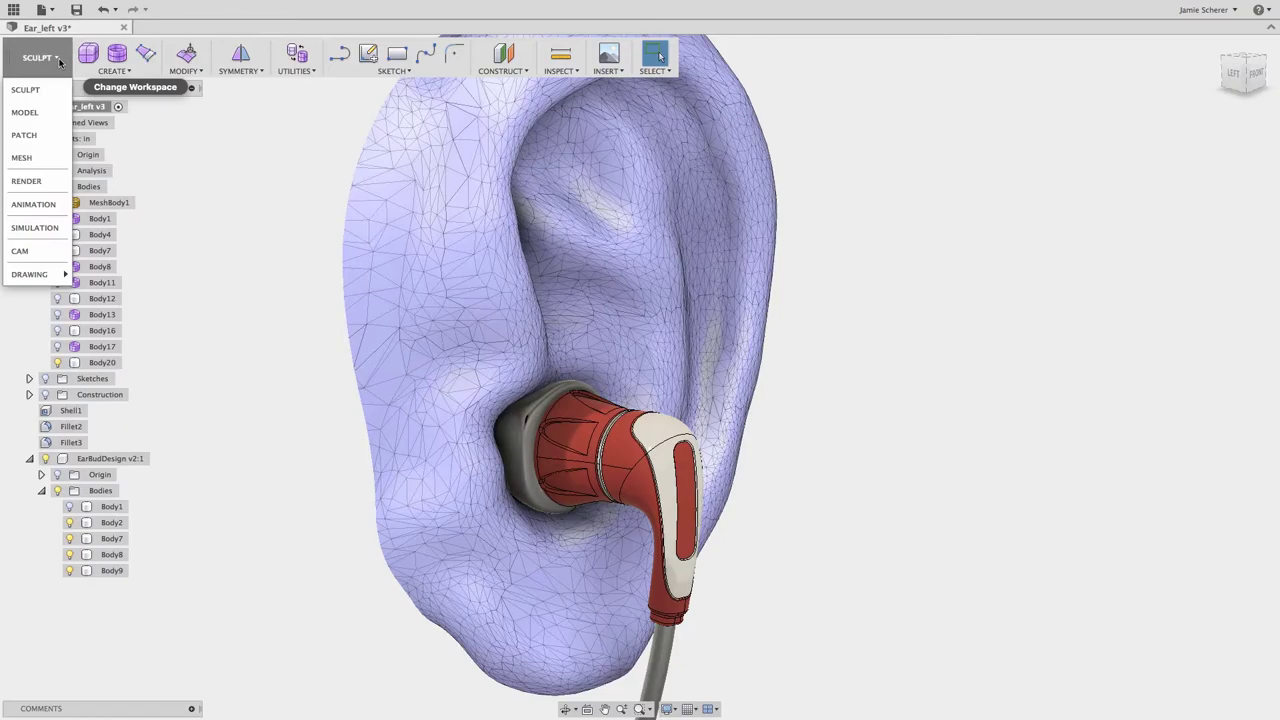
# - Switch to the Render workspace to see the earbud shaded realistically in the ear
pyautogui.click(48, 182)
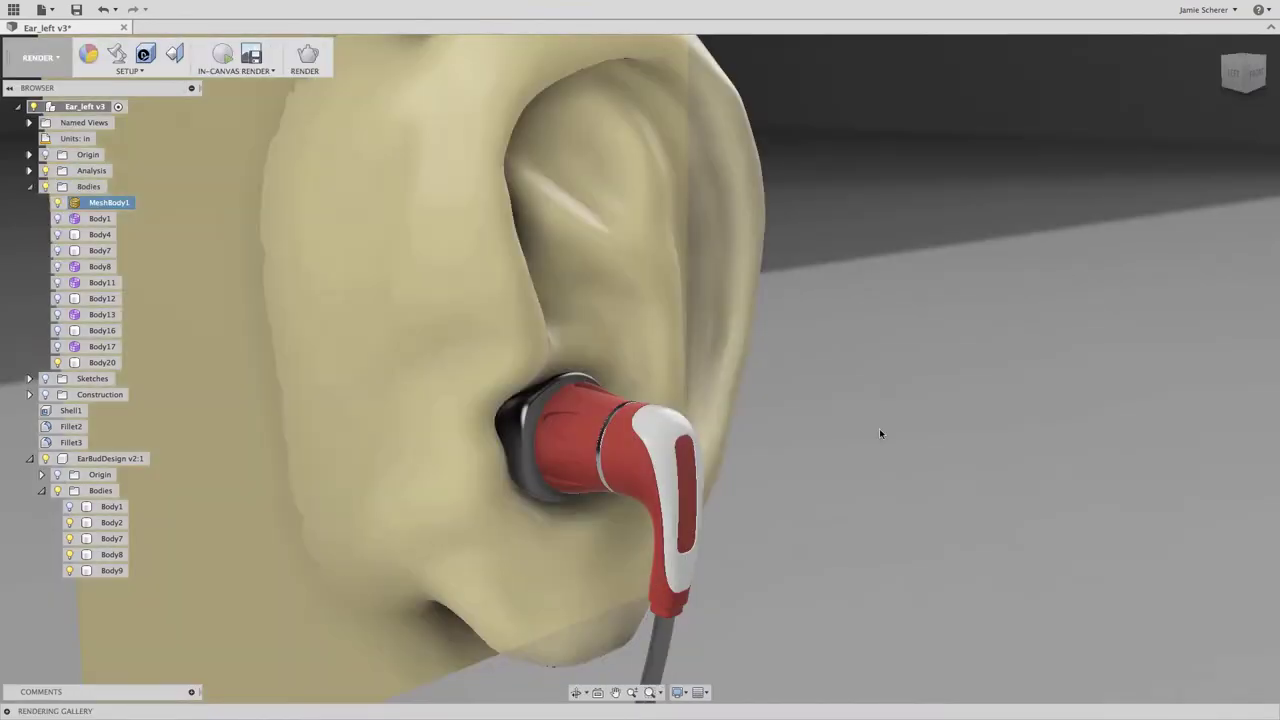